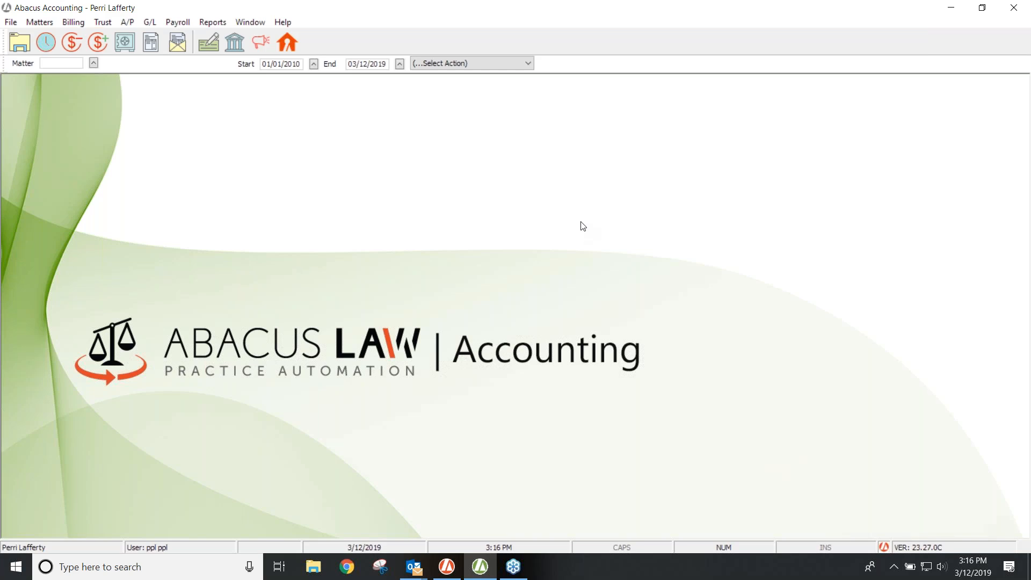
Step: Open the Vendors Browse list through File > Setup > Vendors, limited to billing vendors only
{"action": "left_click", "coordinate": [129, 22]}
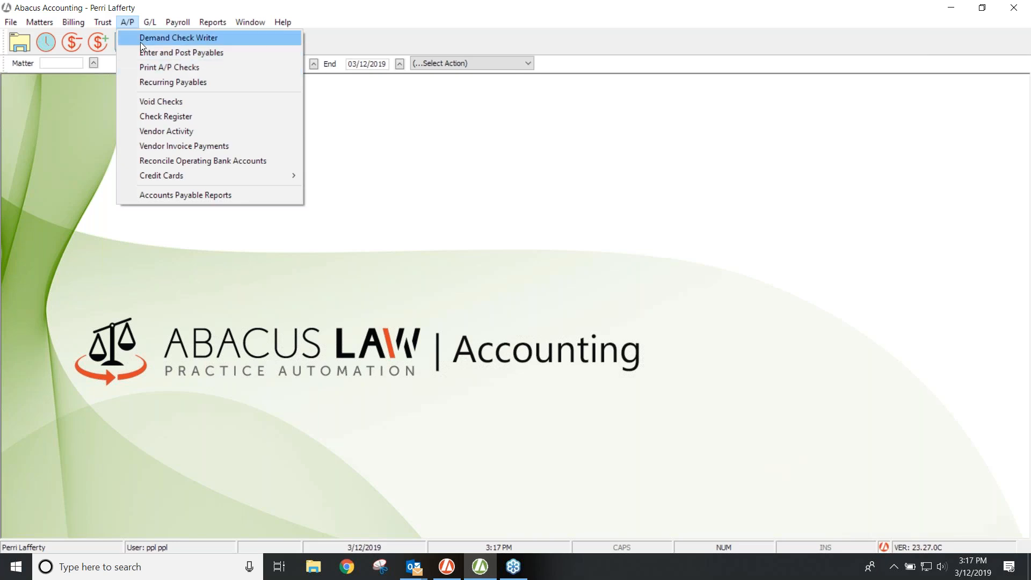
{"action": "left_click", "coordinate": [86, 80]}
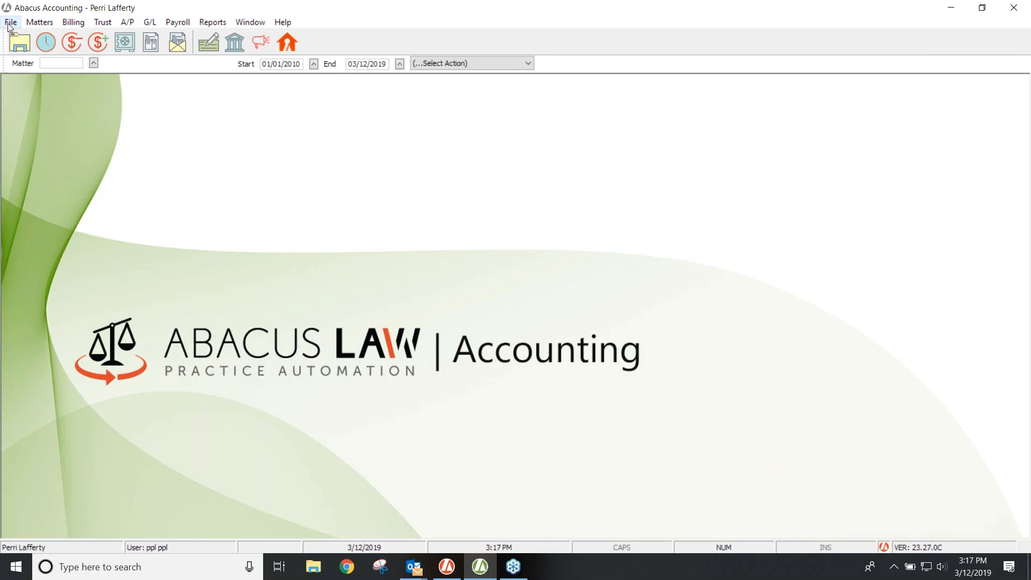
{"action": "left_click", "coordinate": [10, 24]}
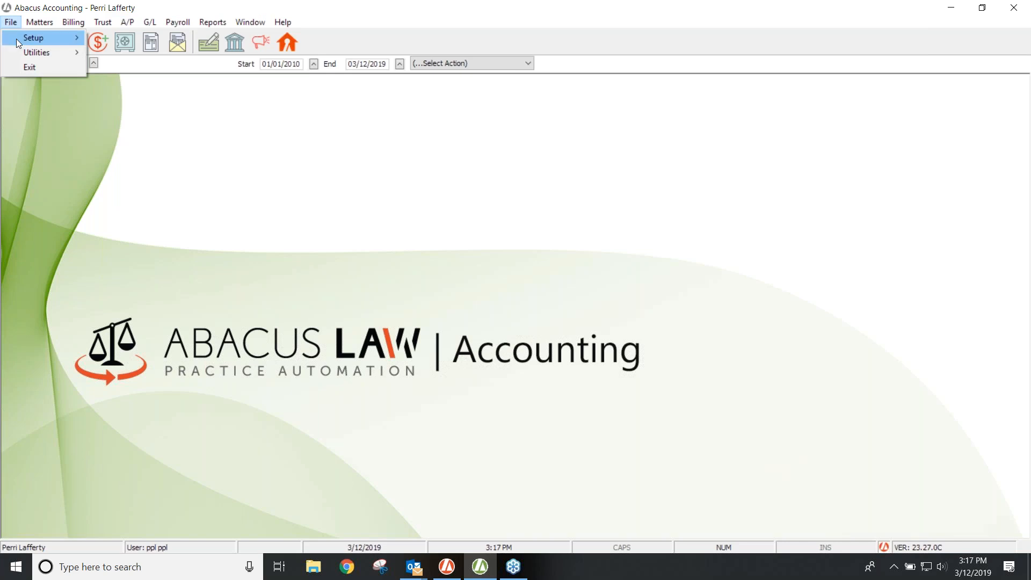
{"action": "mouse_move", "coordinate": [17, 42]}
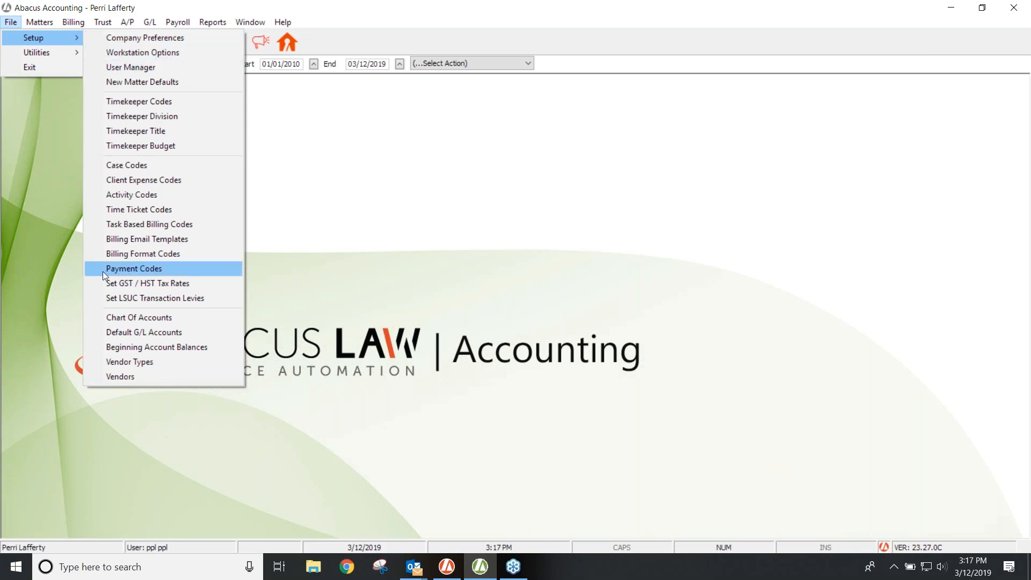
{"action": "left_click", "coordinate": [111, 376]}
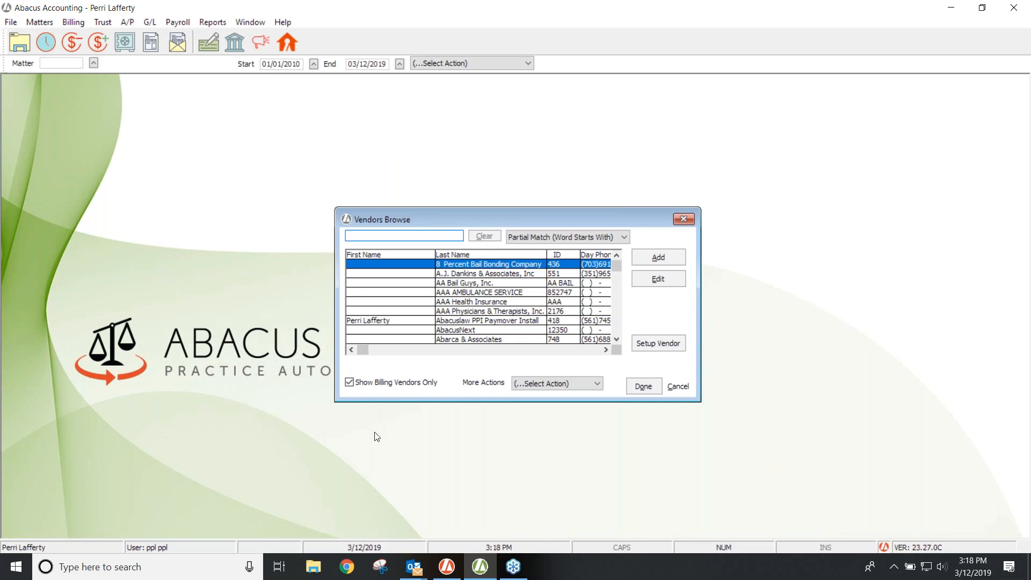
{"action": "left_click", "coordinate": [388, 385]}
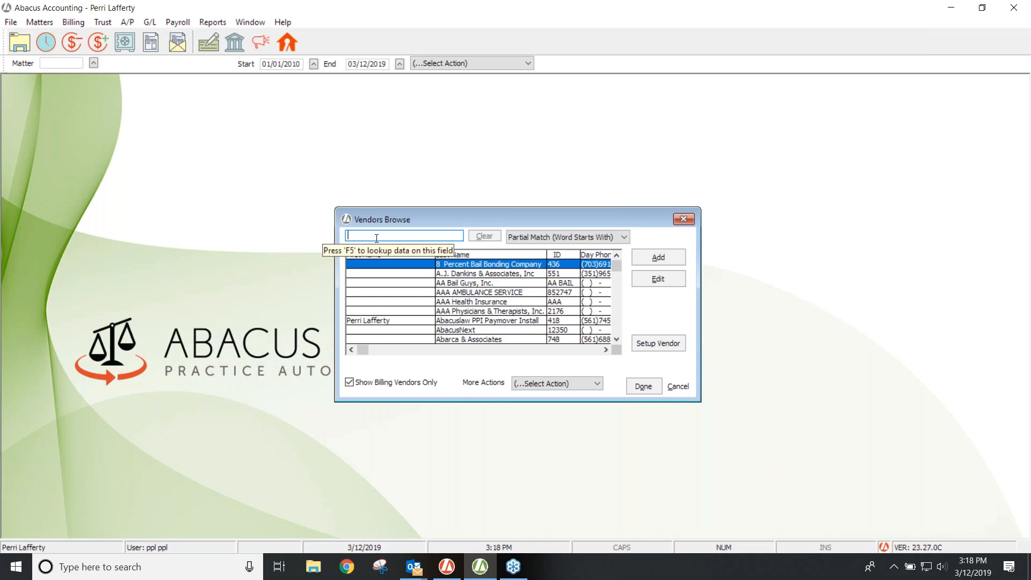
Step: Search all names for 'albrigh' and start making the matching contact a billing vendor
{"action": "type", "text": "al"}
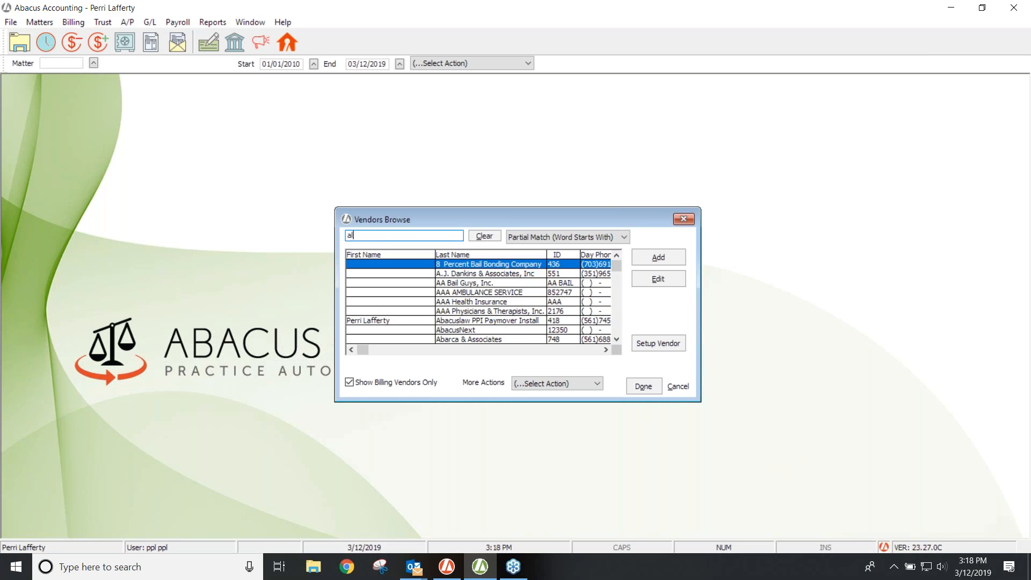
{"action": "type", "text": "brigh"}
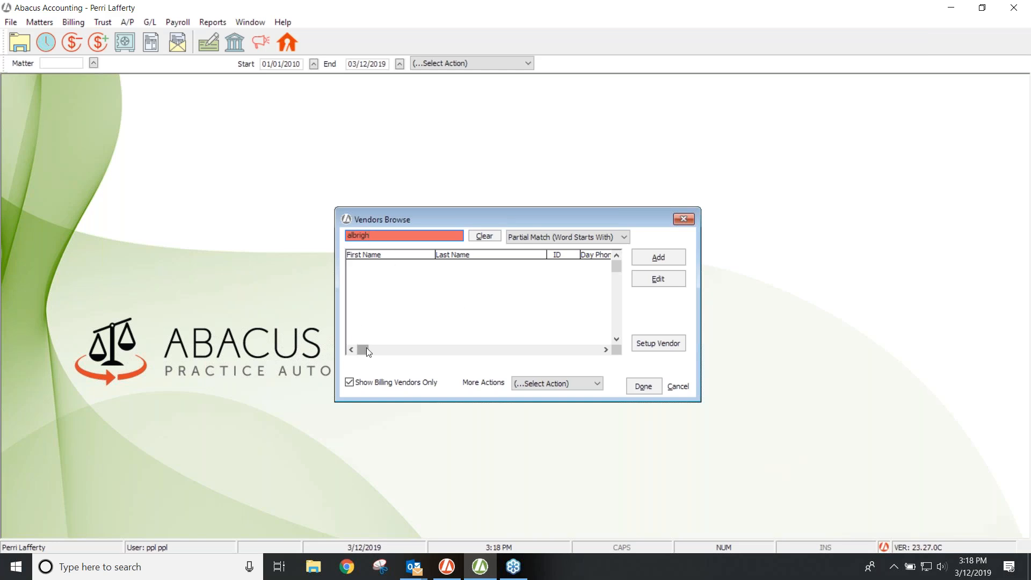
{"action": "left_click", "coordinate": [350, 383]}
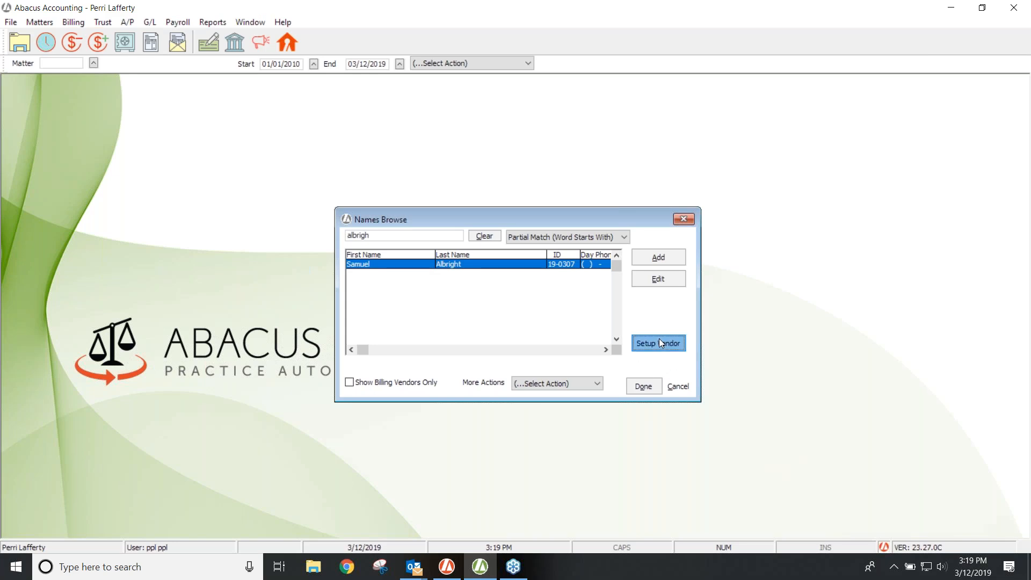
{"action": "left_click", "coordinate": [660, 342]}
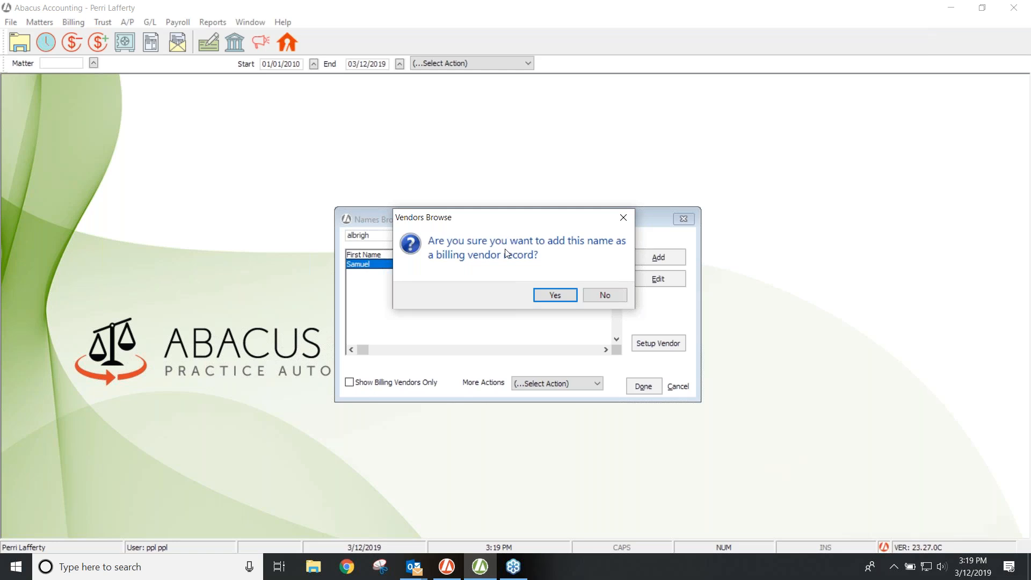
Step: Confirm adding the contact as a billing vendor and dismiss the success message
{"action": "left_click", "coordinate": [557, 295]}
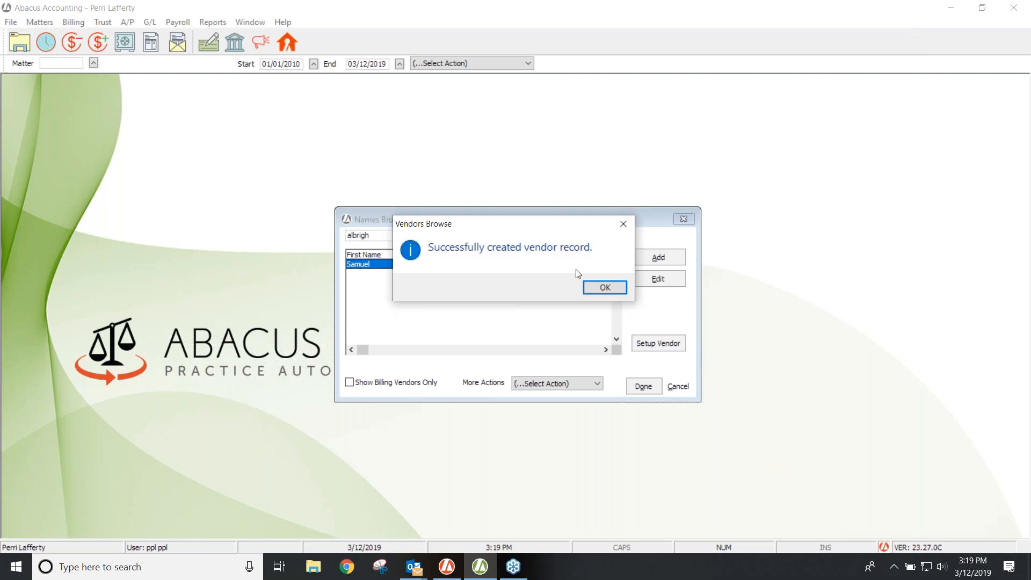
{"action": "left_click", "coordinate": [601, 289]}
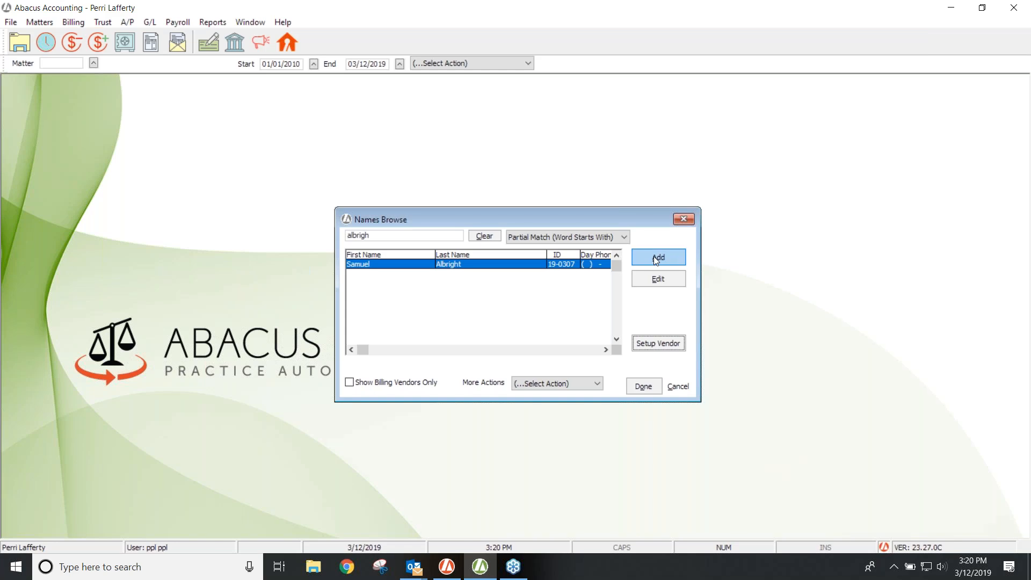
{"action": "double_click", "coordinate": [377, 235]}
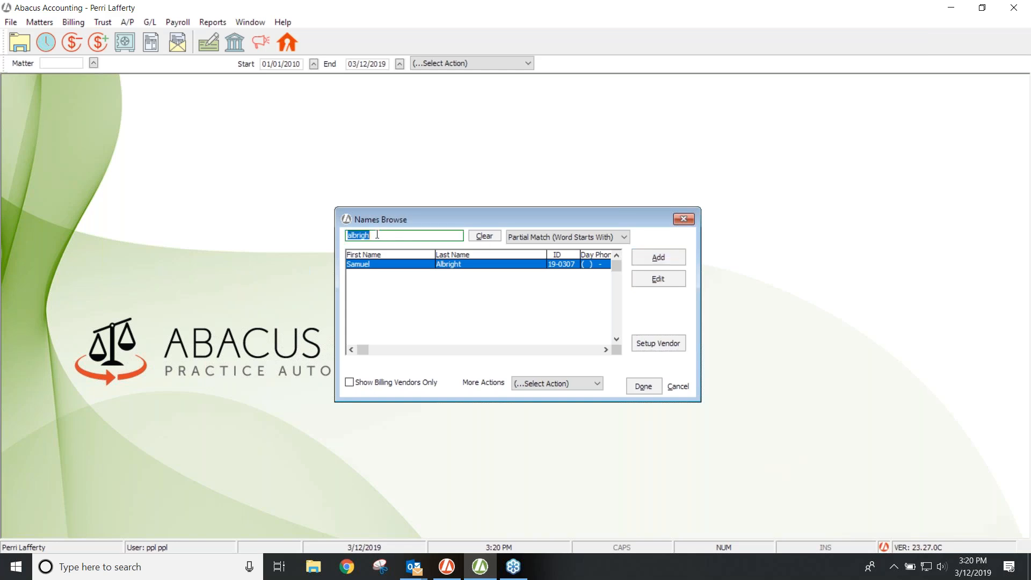
Step: Search the names for 'office extravang', find no match, and start a new name record
{"action": "key", "text": "BackSpace"}
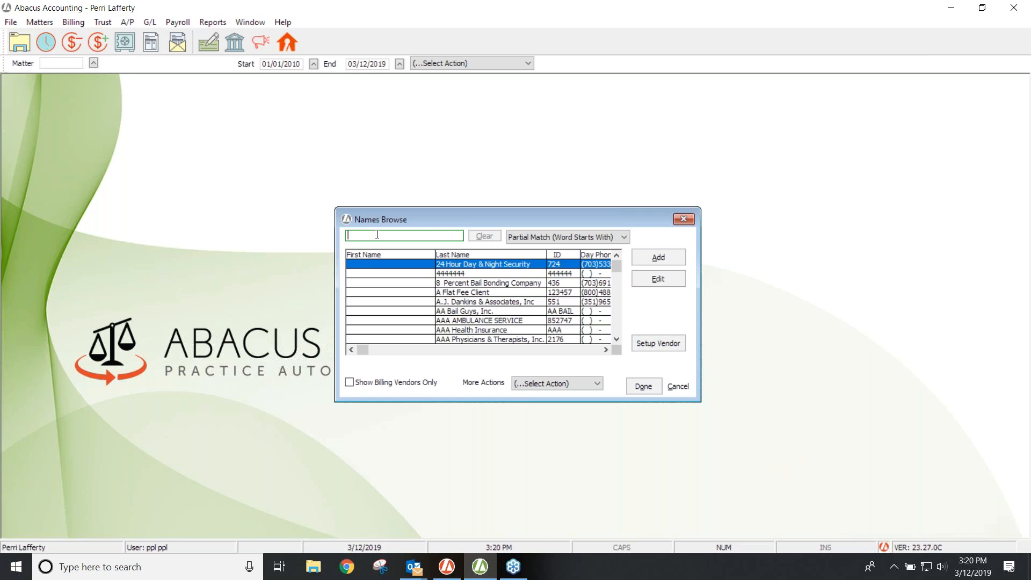
{"action": "type", "text": "office"}
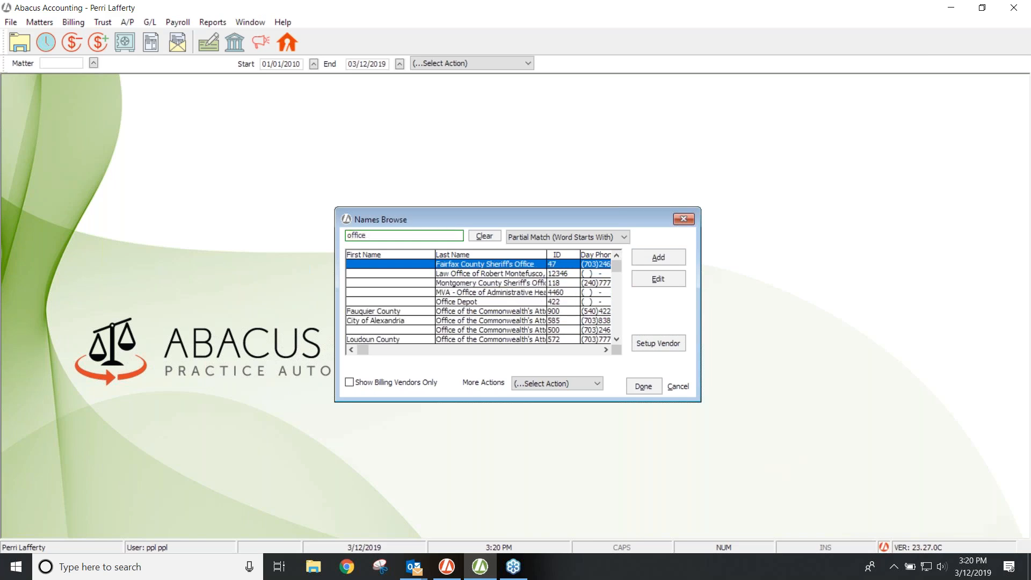
{"action": "type", "text": " extravanga"}
{"action": "key", "text": "BackSpace"}
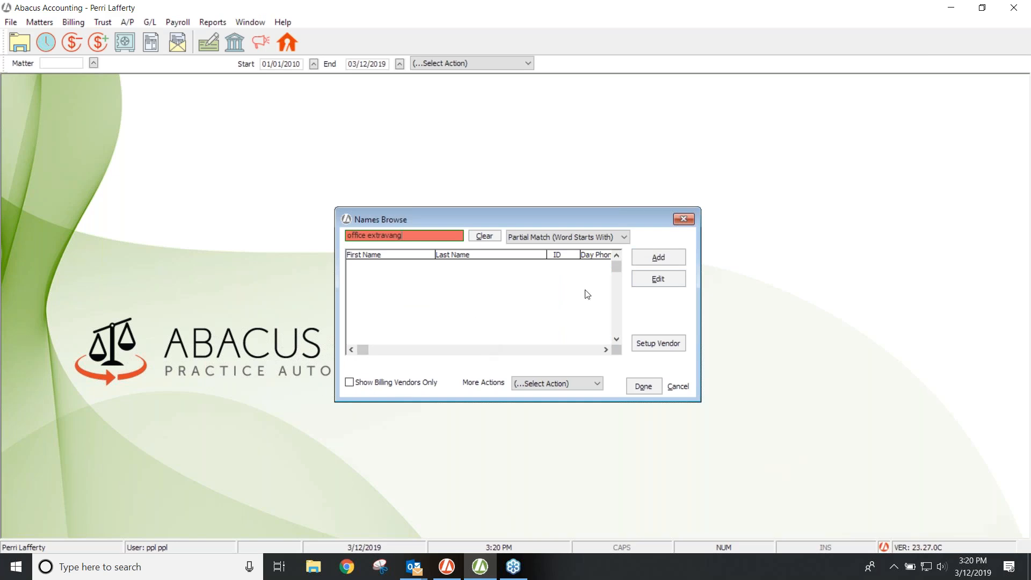
{"action": "left_click", "coordinate": [659, 258]}
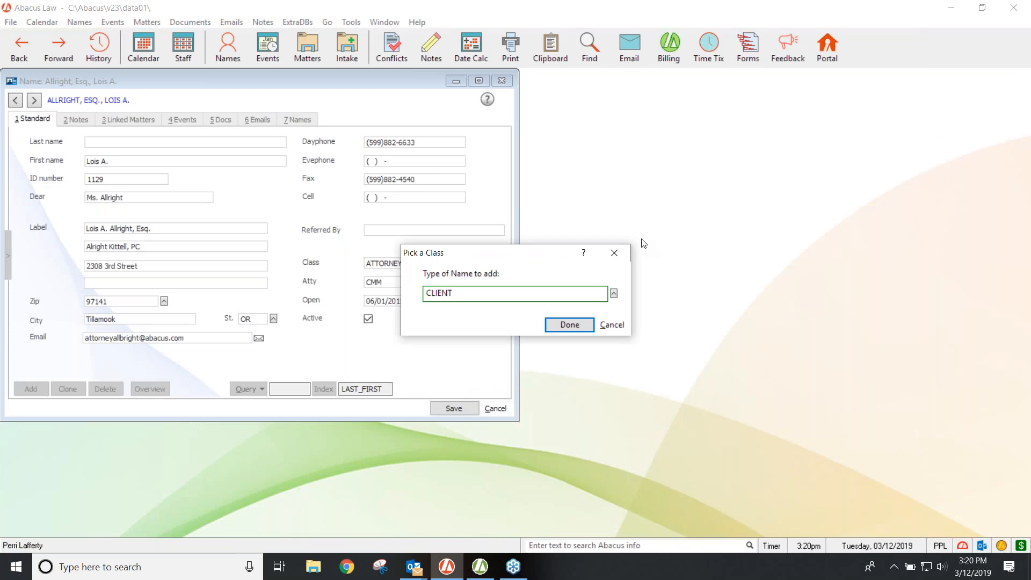
Step: Change the new name's class from CLIENT to VENDOR
{"action": "left_click", "coordinate": [458, 293]}
{"action": "key", "text": "BackSpace"}
{"action": "key", "text": "BackSpace"}
{"action": "key", "text": "BackSpace"}
{"action": "key", "text": "BackSpace"}
{"action": "key", "text": "BackSpace"}
{"action": "type", "text": "VEND"}
{"action": "key", "text": "BackSpace"}
{"action": "key", "text": "BackSpace"}
{"action": "key", "text": "BackSpace"}
{"action": "key", "text": "BackSpace"}
{"action": "key", "text": "BackSpace"}
{"action": "type", "text": "VEN"}
{"action": "key", "text": "Right"}
{"action": "key", "text": "Right"}
{"action": "key", "text": "Right"}
{"action": "left_click", "coordinate": [570, 325]}
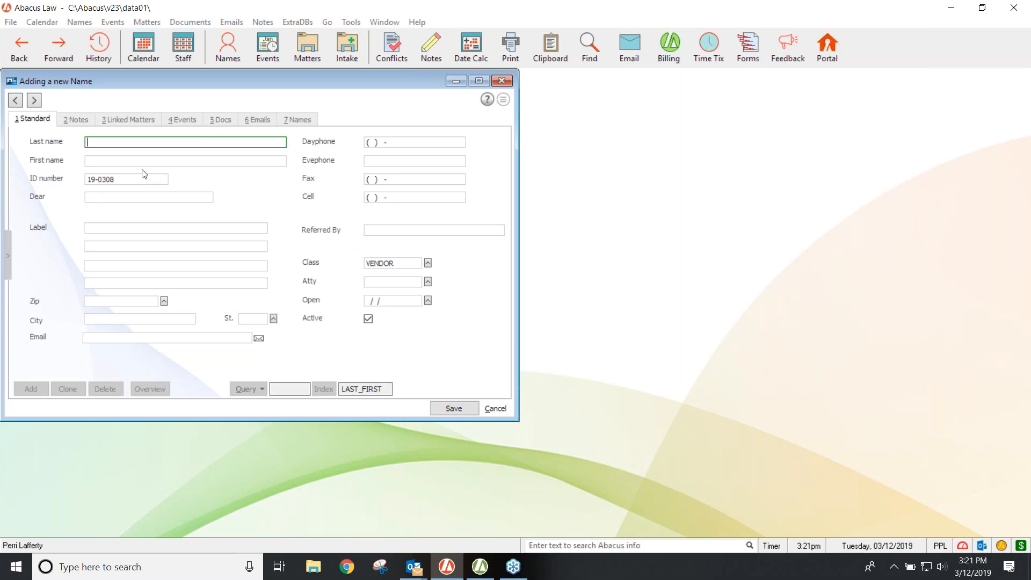
Step: Enter Office Extravaganza, Inc., 123 Corporate Way, zip 33145, and save the name
{"action": "type", "text": "Office Extravaganza,"}
{"action": "type", "text": "Inc."}
{"action": "left_click", "coordinate": [105, 245]}
{"action": "type", "text": "123 Corporate Way"}
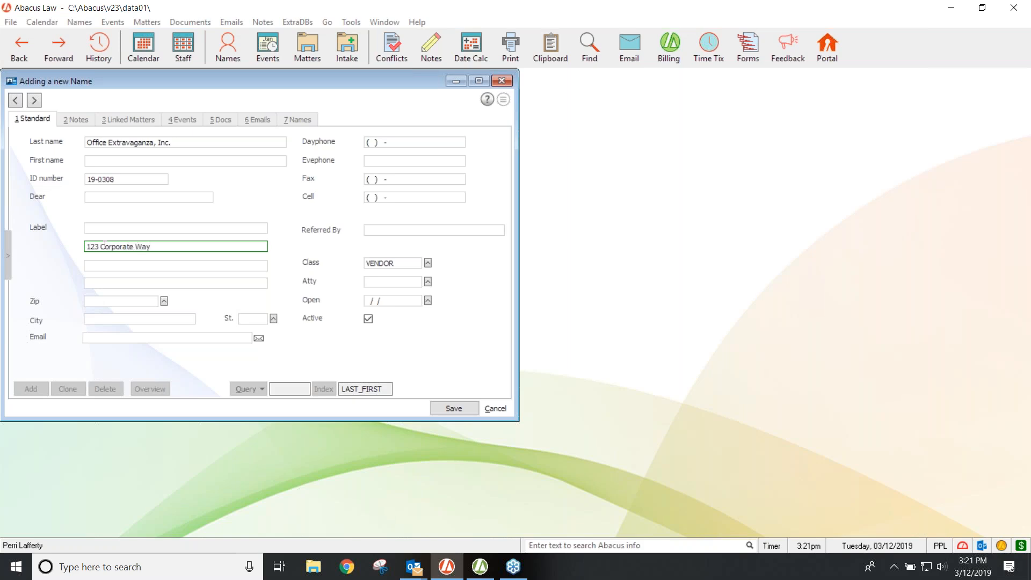
{"action": "left_click", "coordinate": [113, 302]}
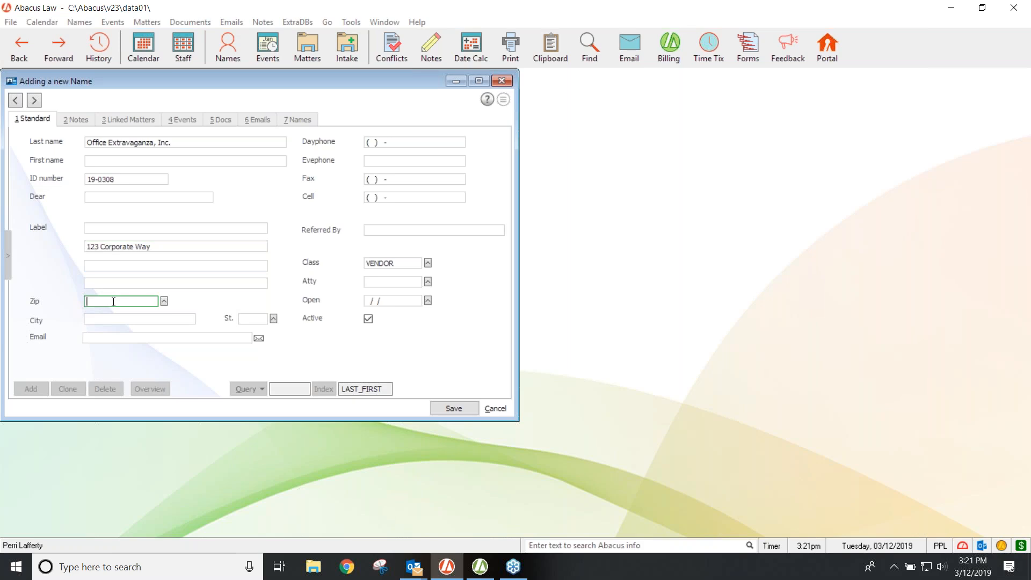
{"action": "type", "text": "33145"}
{"action": "key", "text": "Tab"}
{"action": "left_click", "coordinate": [456, 406]}
Step: Copy the name into LABEL1 and confirm setting up Office Extravaganza as an accounting vendor
{"action": "left_click", "coordinate": [456, 317]}
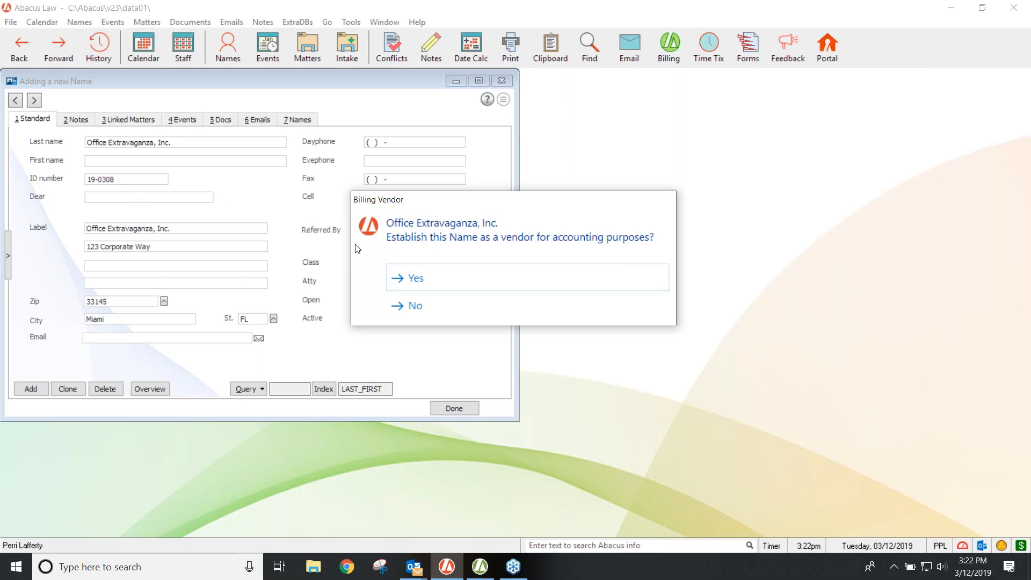
{"action": "left_click_drag", "start_coordinate": [472, 212], "coordinate": [480, 313]}
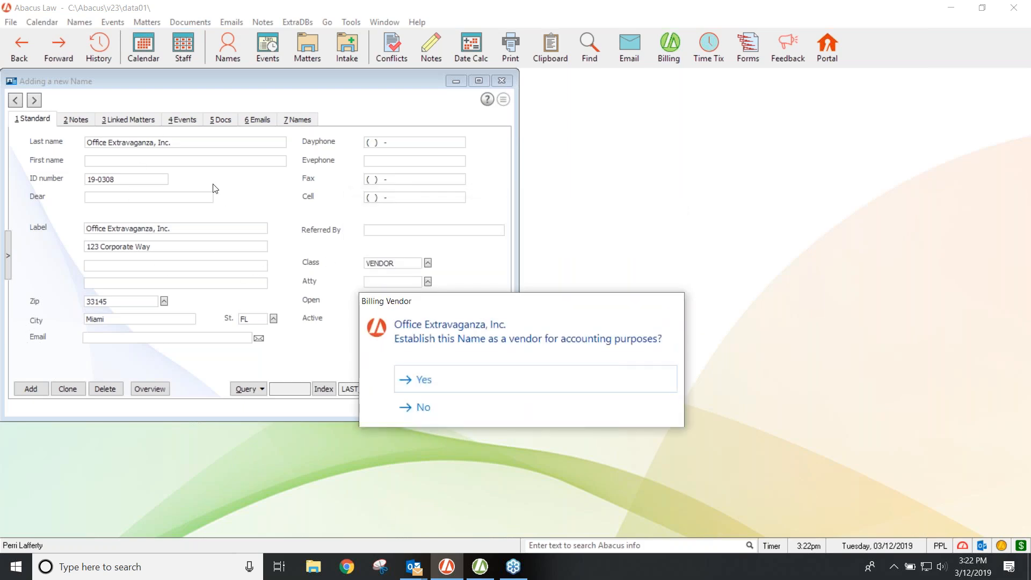
{"action": "left_click", "coordinate": [424, 380]}
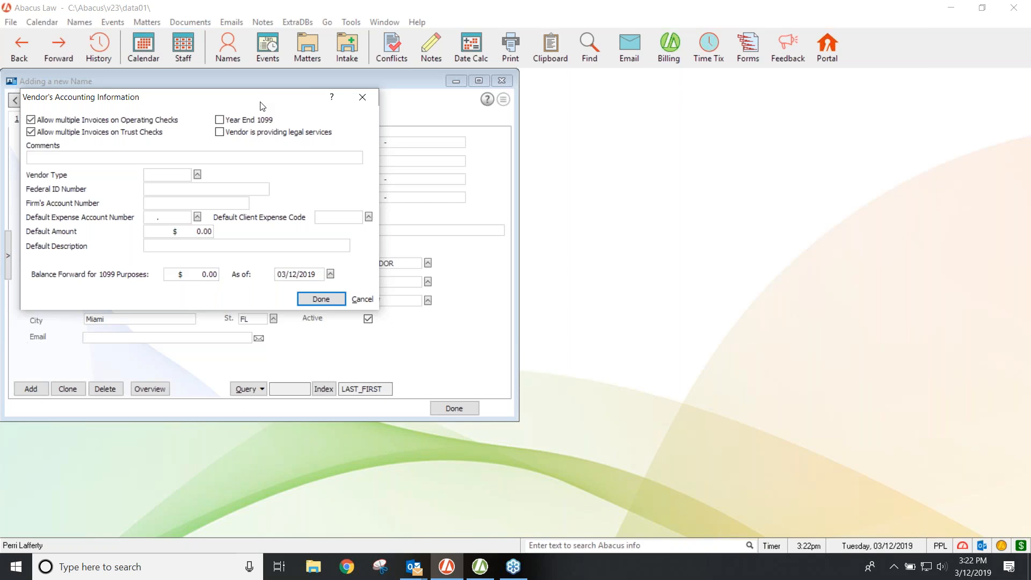
Step: Turn off Allow multiple Invoices on Trust Checks for the Office Extravaganza vendor
{"action": "left_click_drag", "start_coordinate": [280, 107], "coordinate": [425, 121]}
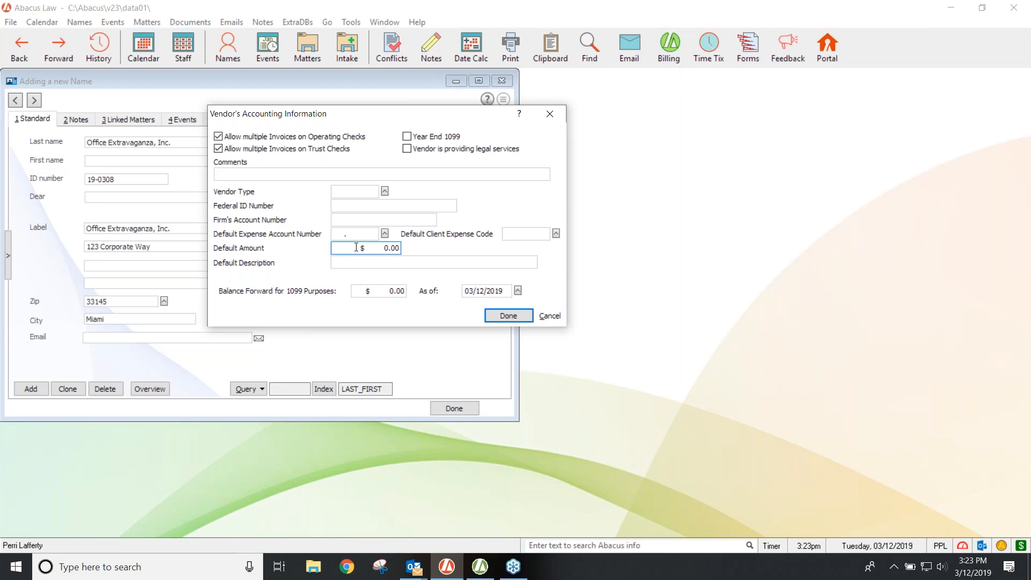
{"action": "left_click", "coordinate": [398, 223]}
{"action": "left_click", "coordinate": [393, 261]}
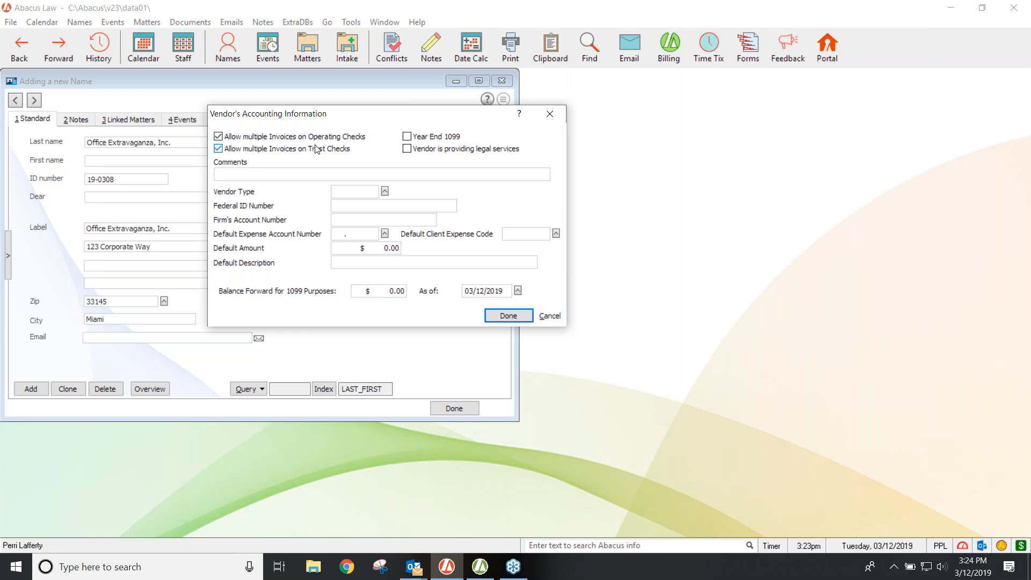
{"action": "left_click", "coordinate": [220, 150]}
Step: Check Year End 1099 and Vendor is providing legal services on the vendor form
{"action": "left_click", "coordinate": [410, 139]}
{"action": "left_click", "coordinate": [407, 150]}
{"action": "left_click", "coordinate": [269, 174]}
{"action": "left_click", "coordinate": [359, 207]}
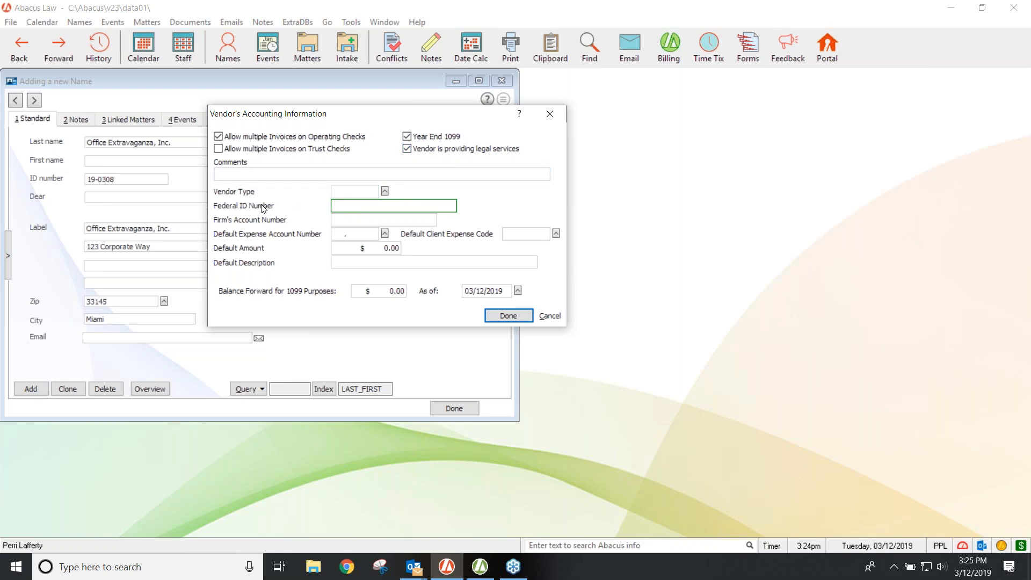
{"action": "left_click", "coordinate": [359, 218]}
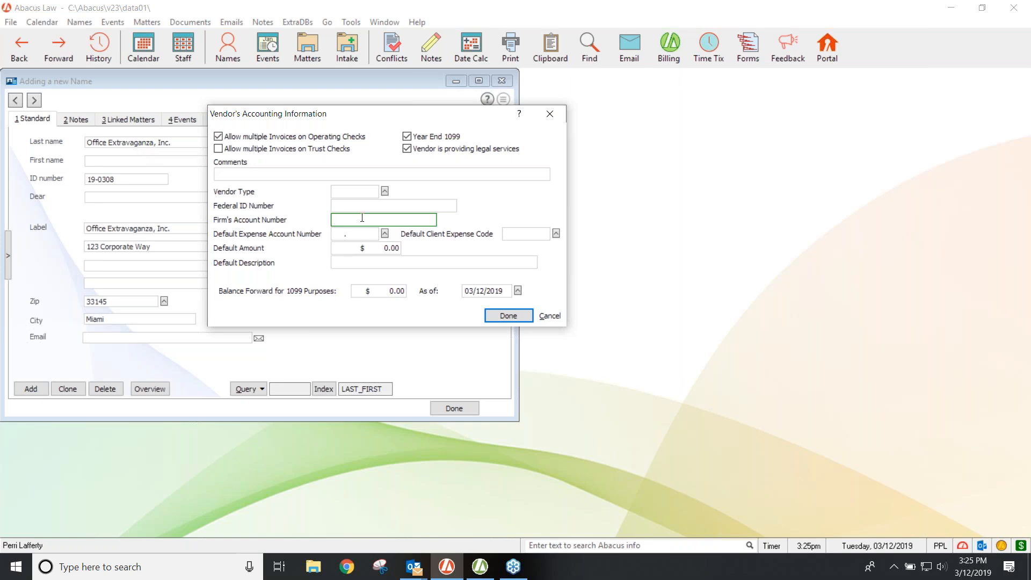
Step: Choose Office Supplies, account 52045.00, as the default expense account
{"action": "left_click", "coordinate": [384, 234]}
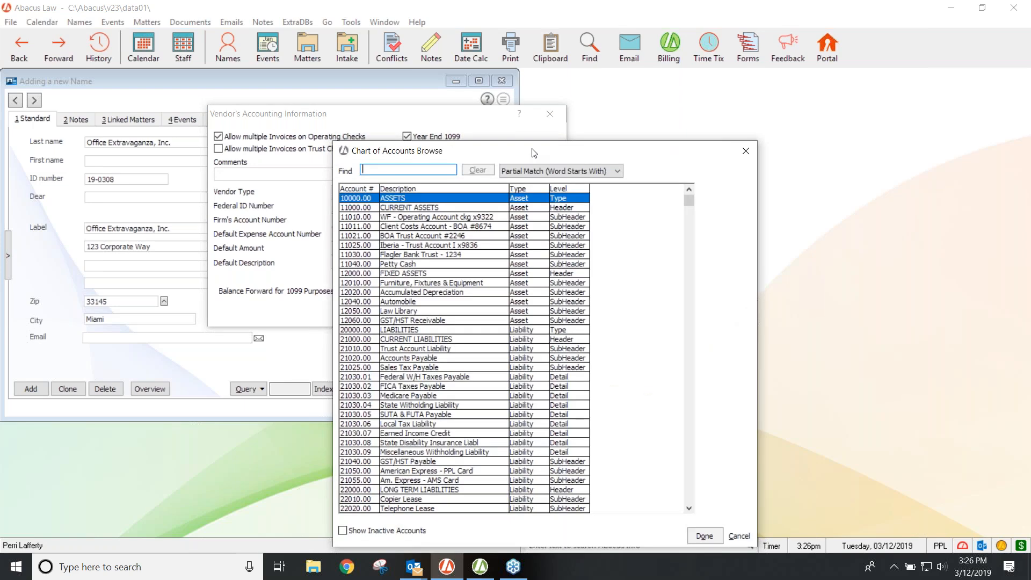
{"action": "left_click_drag", "start_coordinate": [539, 155], "coordinate": [566, 87]}
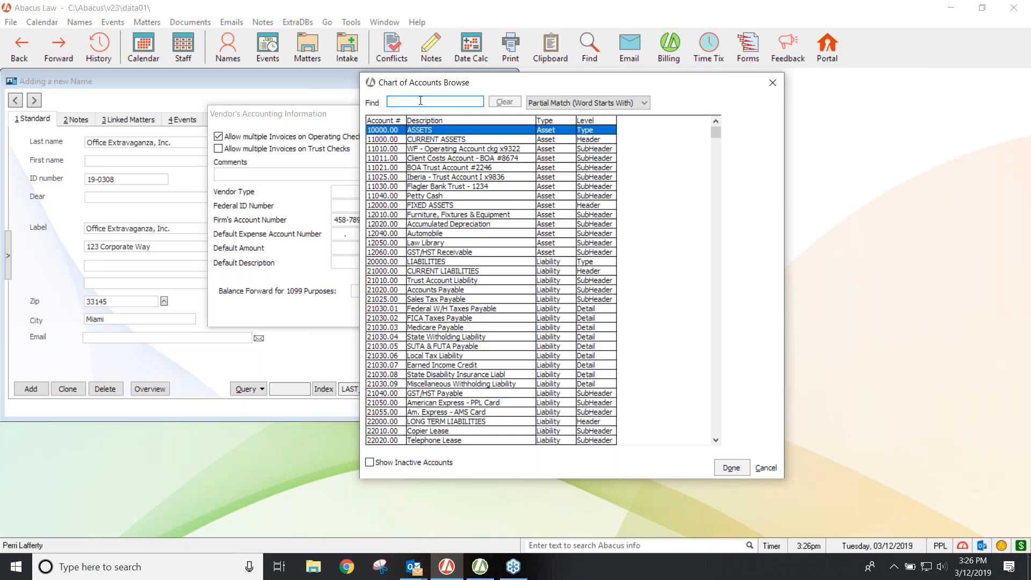
{"action": "type", "text": "office"}
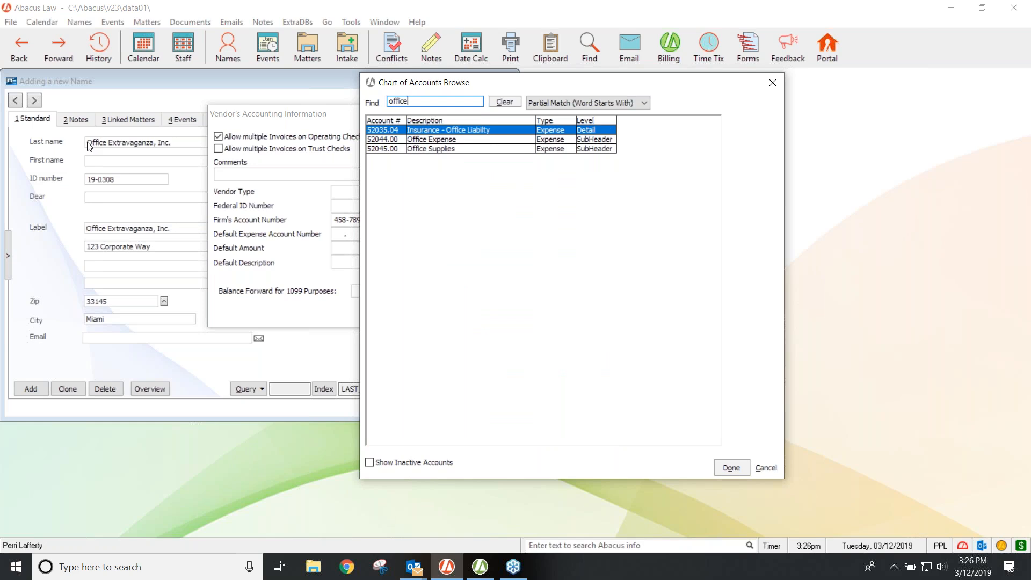
{"action": "double_click", "coordinate": [434, 150]}
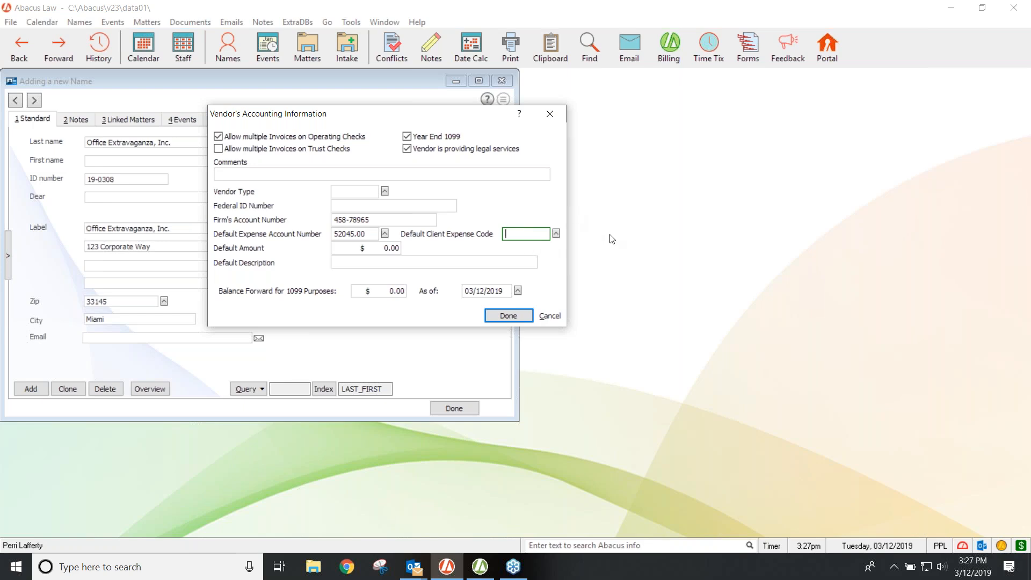
{"action": "left_click", "coordinate": [556, 234]}
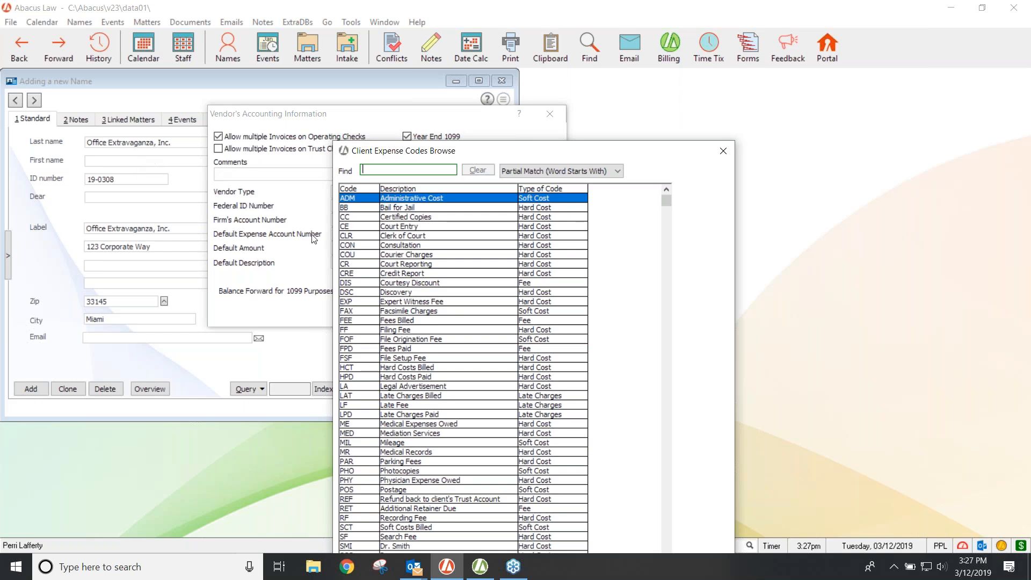
{"action": "left_click", "coordinate": [398, 333]}
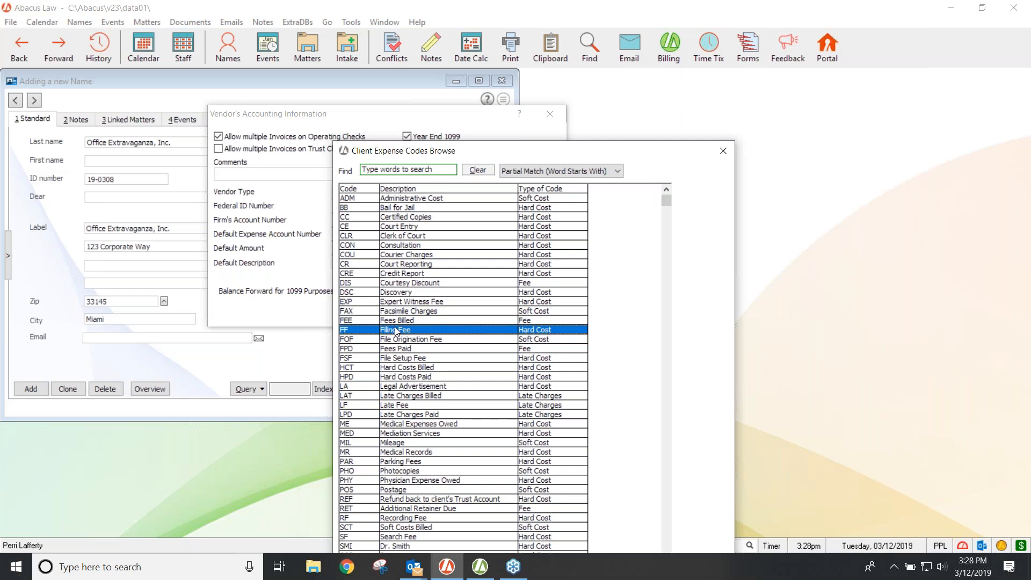
{"action": "left_click", "coordinate": [723, 152]}
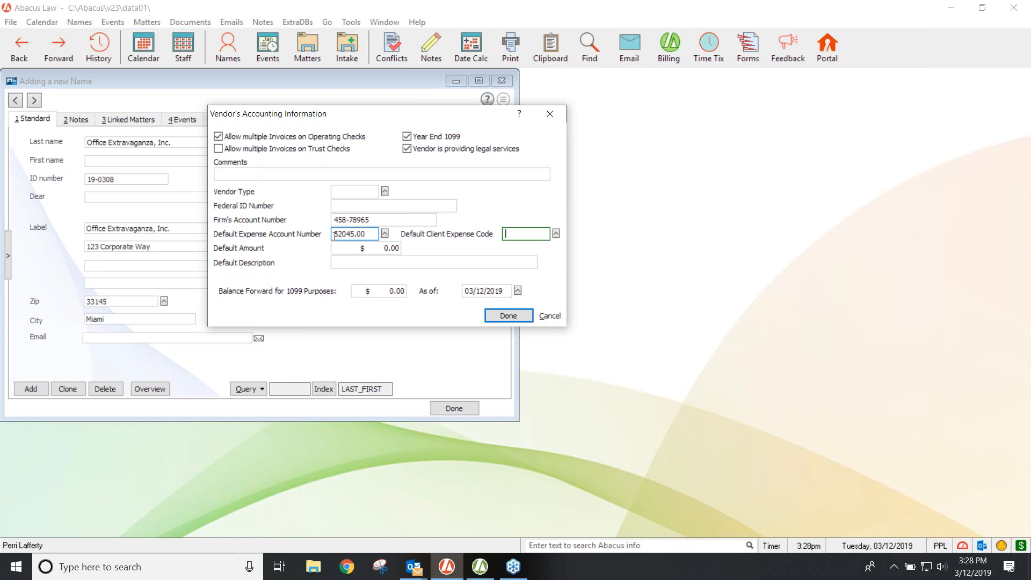
{"action": "left_click", "coordinate": [385, 233]}
{"action": "type", "text": "client"}
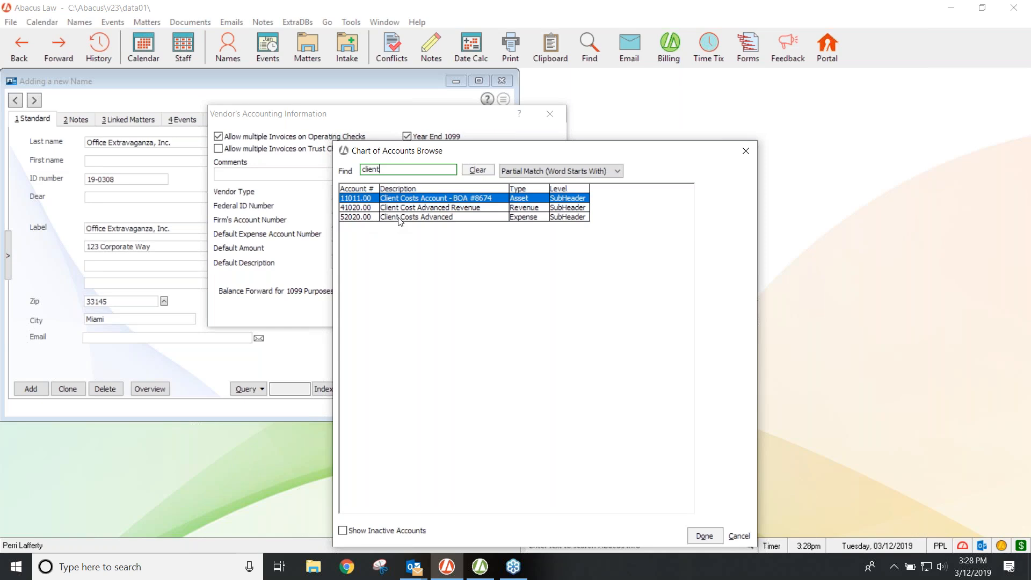
{"action": "left_click", "coordinate": [746, 152]}
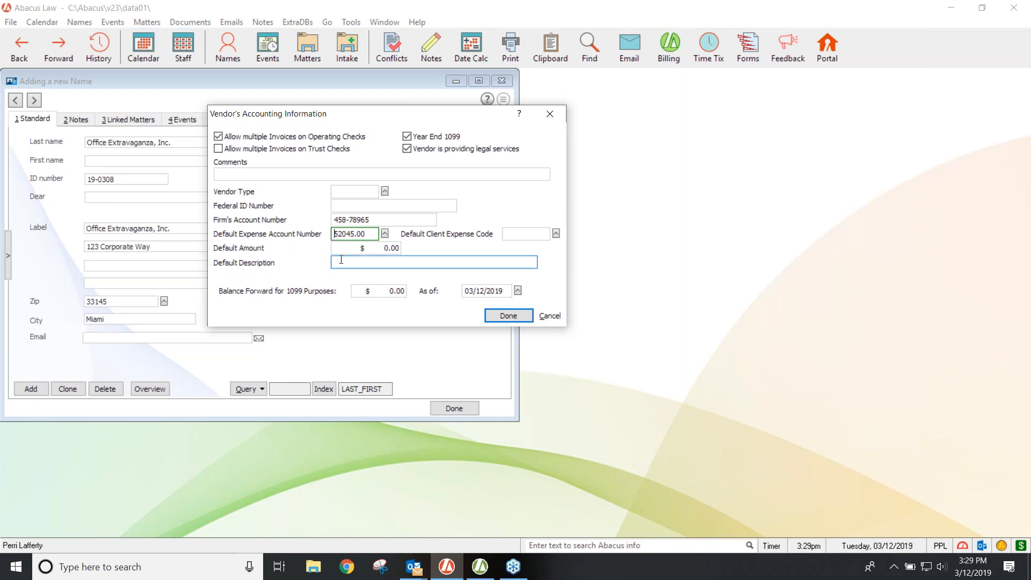
Step: Enter 'Monthly office supplies' as Office Extravaganza's default description
{"action": "left_click", "coordinate": [381, 249]}
{"action": "left_click", "coordinate": [355, 266]}
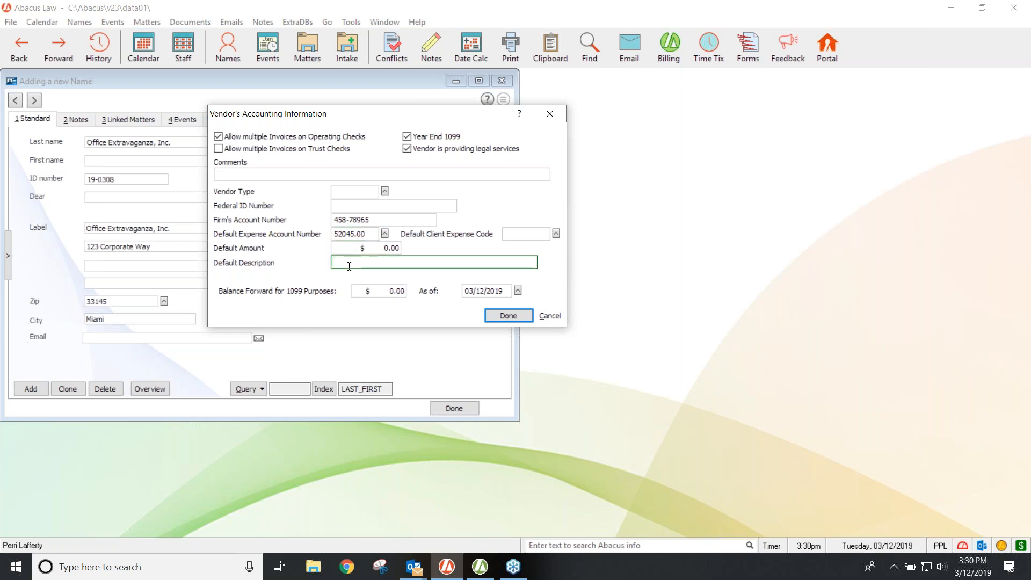
{"action": "type", "text": "Monthly office suppl"}
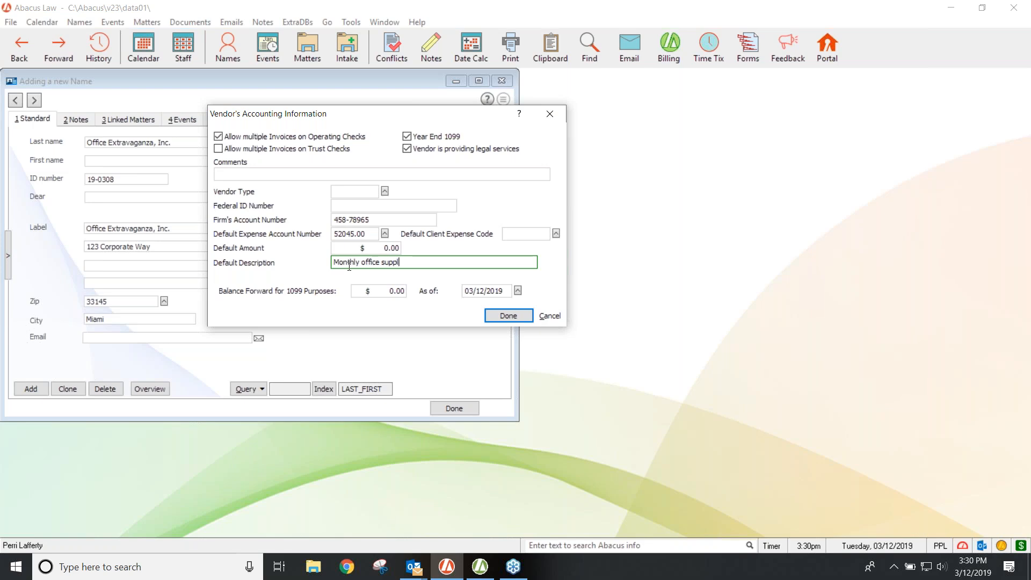
{"action": "type", "text": "ies"}
Step: Save the vendor's accounting details, return to Abacus Accounting, close Names Browse, and open the A/P menu
{"action": "left_click", "coordinate": [508, 317]}
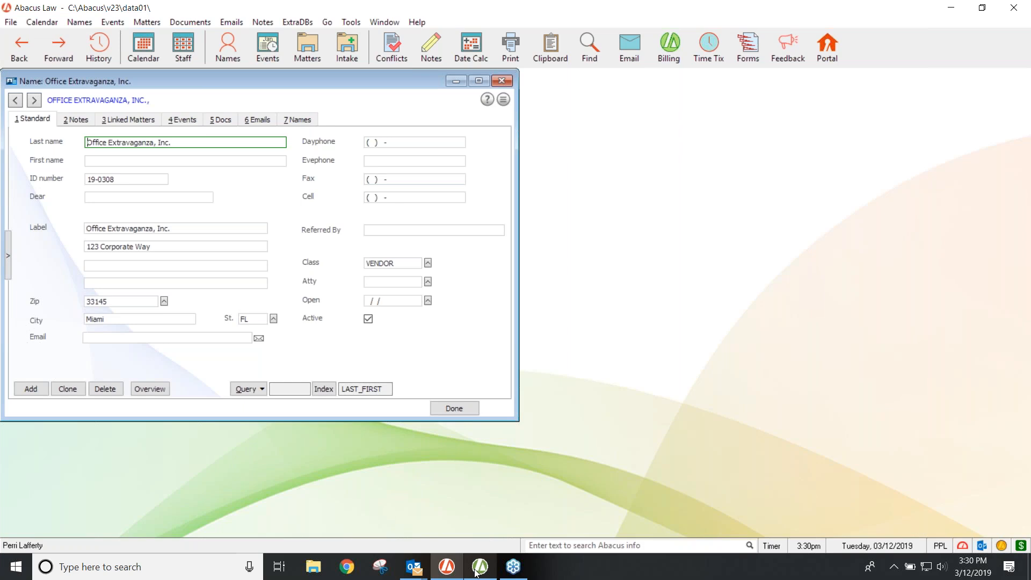
{"action": "mouse_move", "coordinate": [484, 571]}
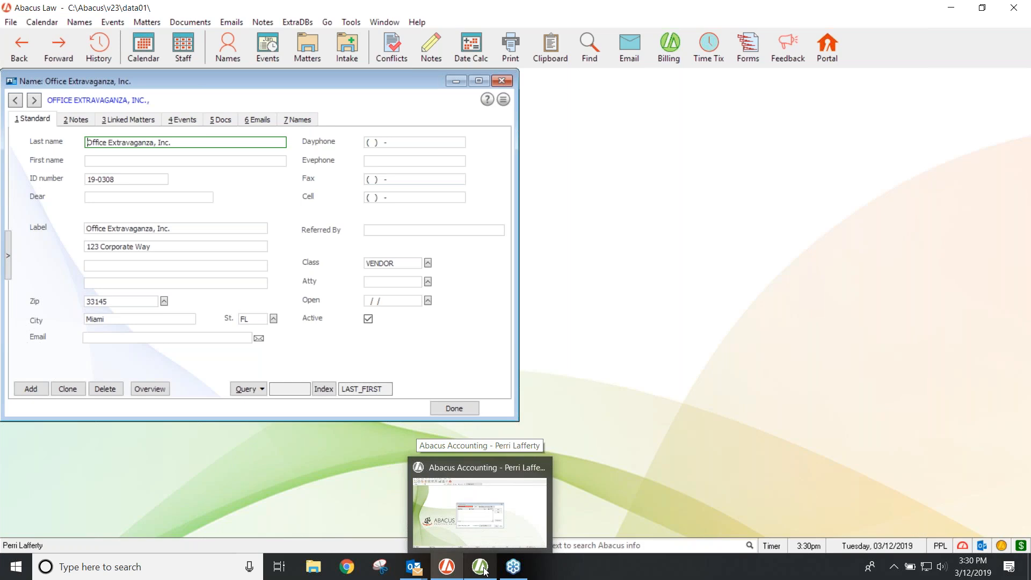
{"action": "left_click", "coordinate": [484, 571]}
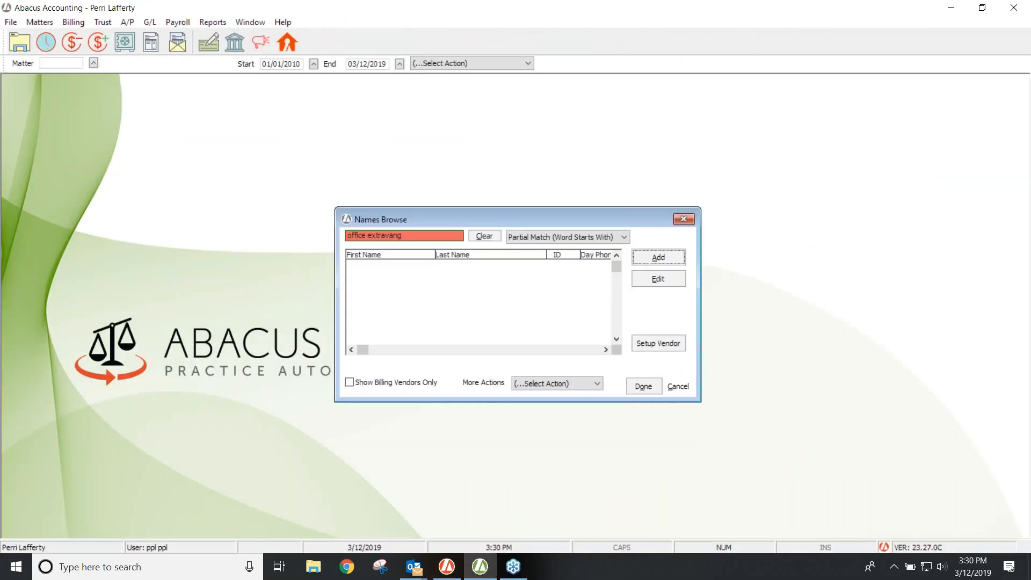
{"action": "left_click", "coordinate": [684, 220]}
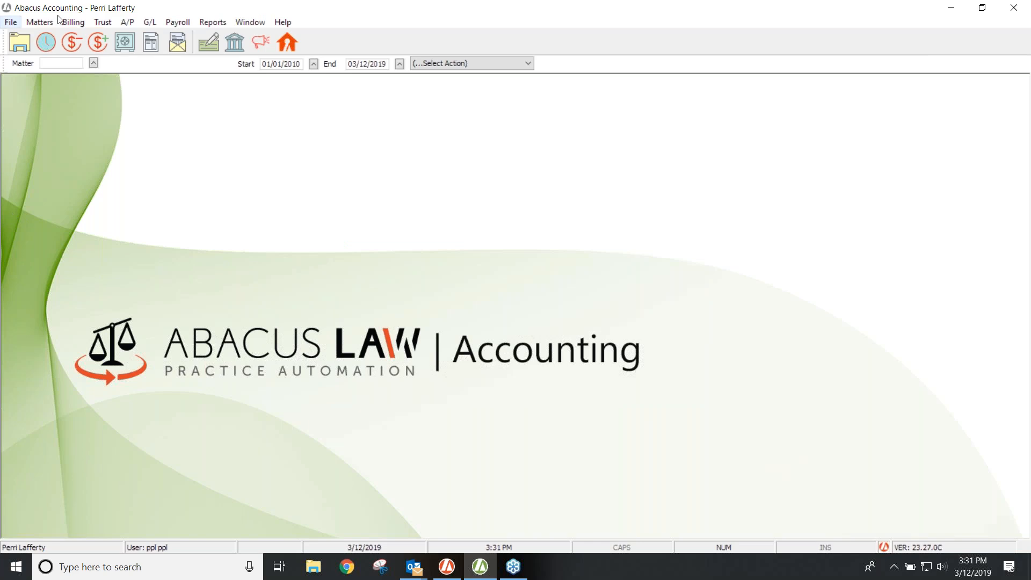
{"action": "left_click", "coordinate": [129, 23]}
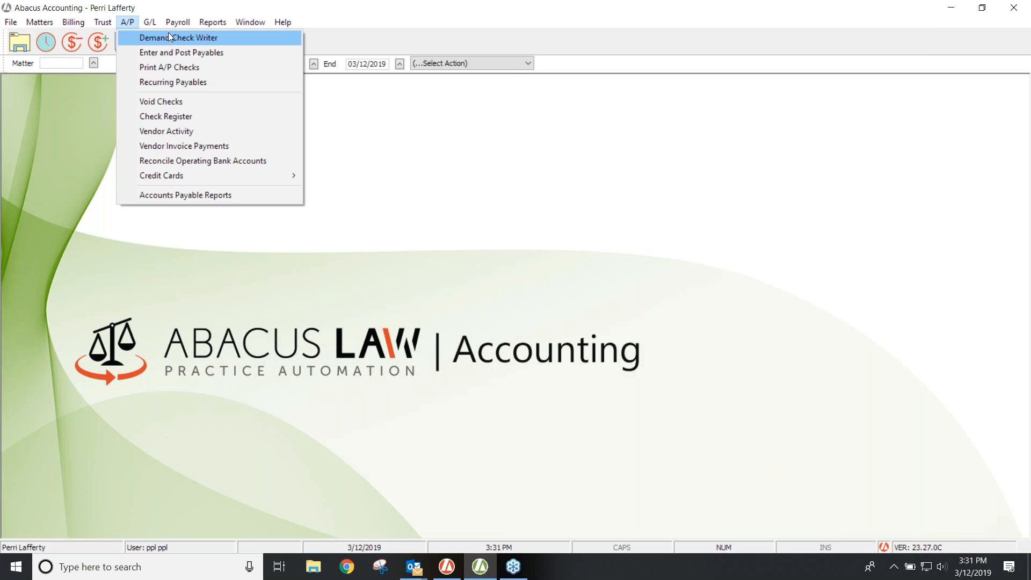
Step: Start a new demand check on the WF operating account, briefly checking the Trust menu
{"action": "mouse_move", "coordinate": [172, 24]}
{"action": "mouse_move", "coordinate": [129, 28]}
{"action": "left_click", "coordinate": [157, 37]}
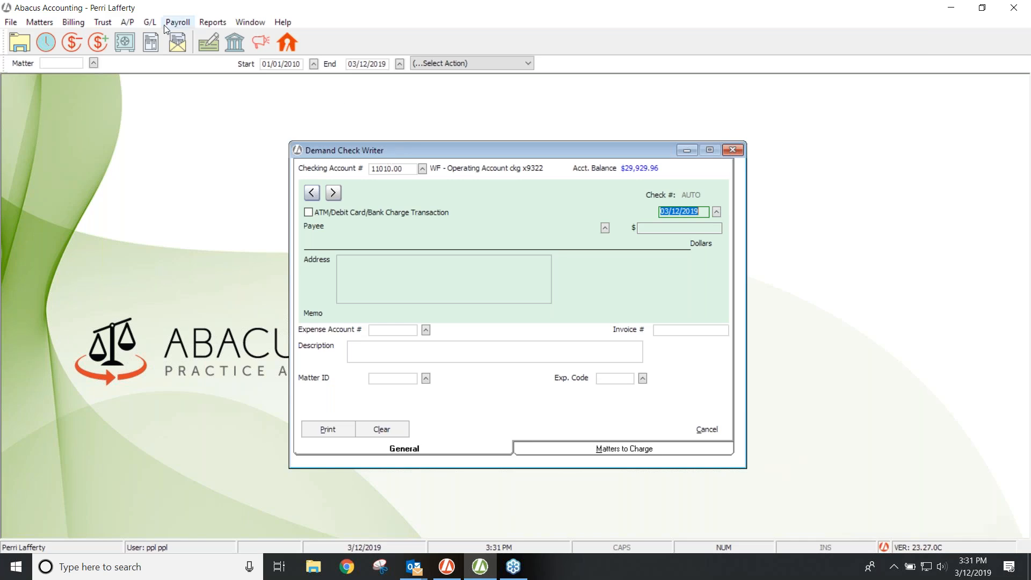
{"action": "left_click", "coordinate": [102, 24]}
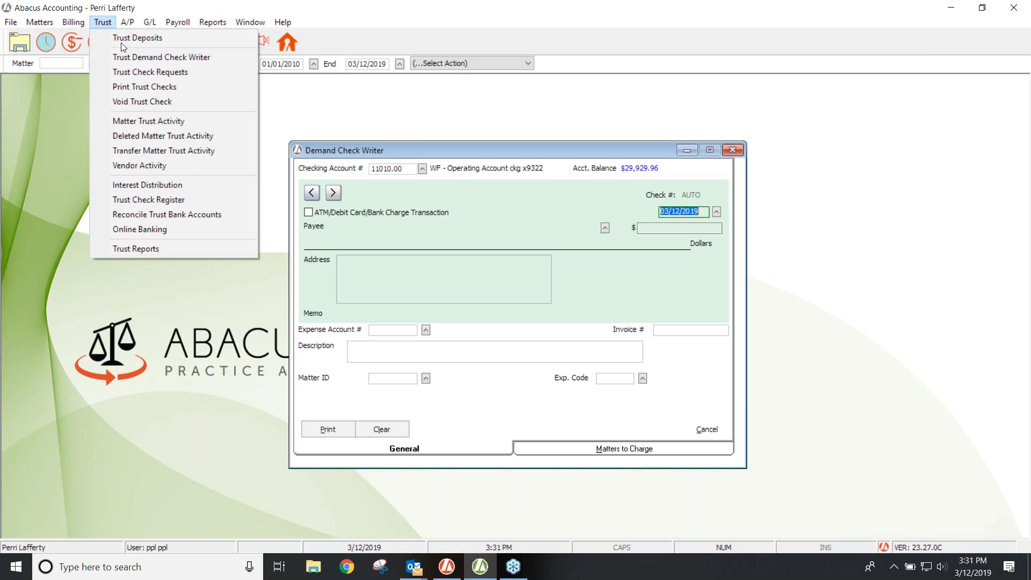
{"action": "left_click", "coordinate": [59, 128]}
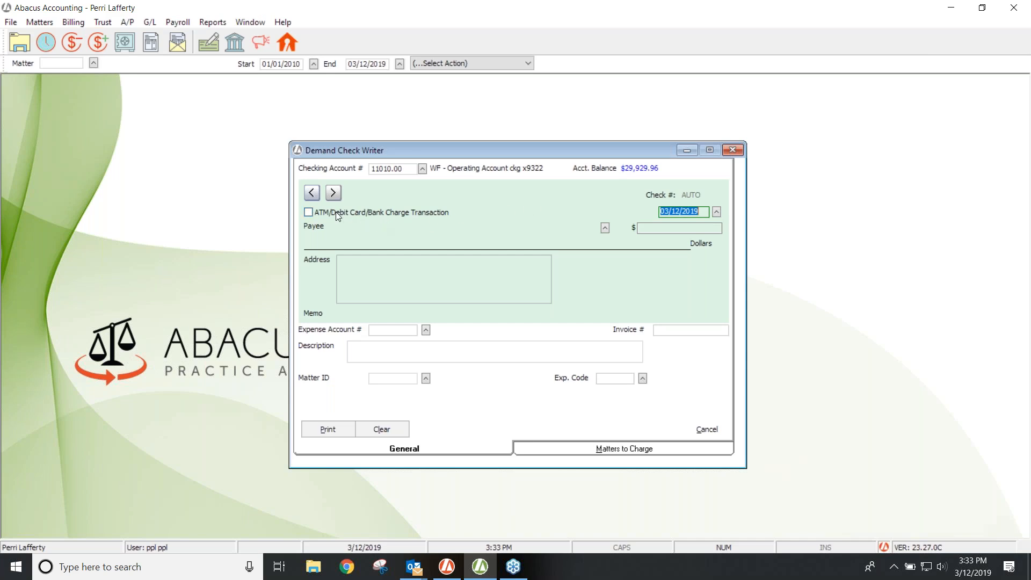
Step: Mark the check as an ATM/debit card transaction and make Office Extravaganza, Inc. the payee
{"action": "left_click", "coordinate": [308, 213]}
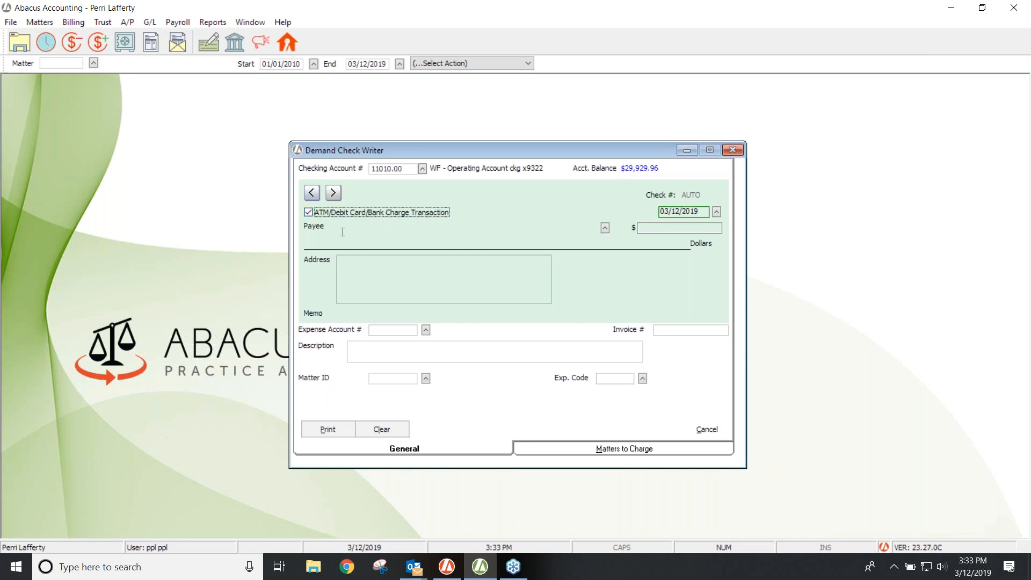
{"action": "left_click", "coordinate": [309, 213]}
{"action": "left_click", "coordinate": [606, 228]}
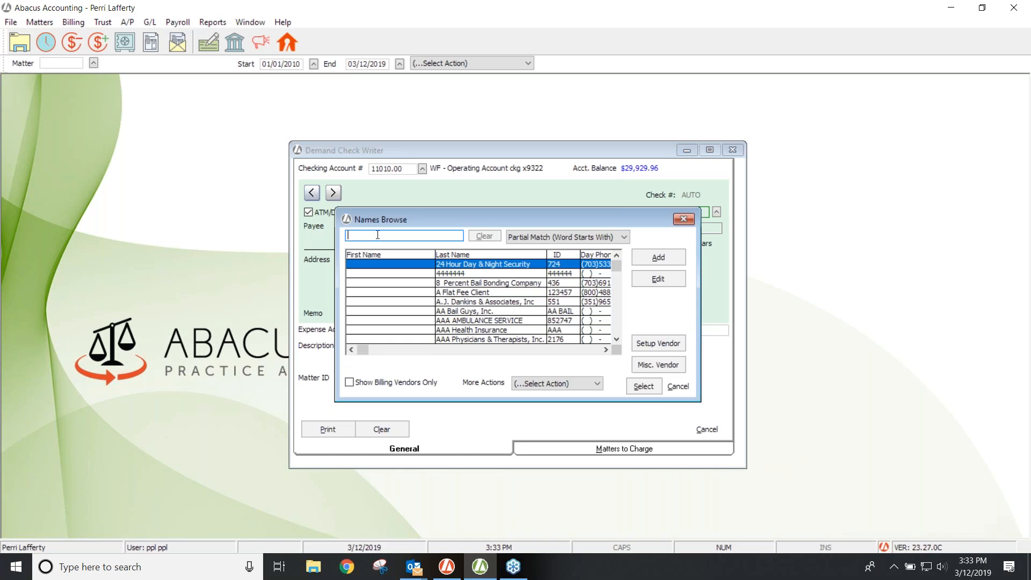
{"action": "type", "text": "office"}
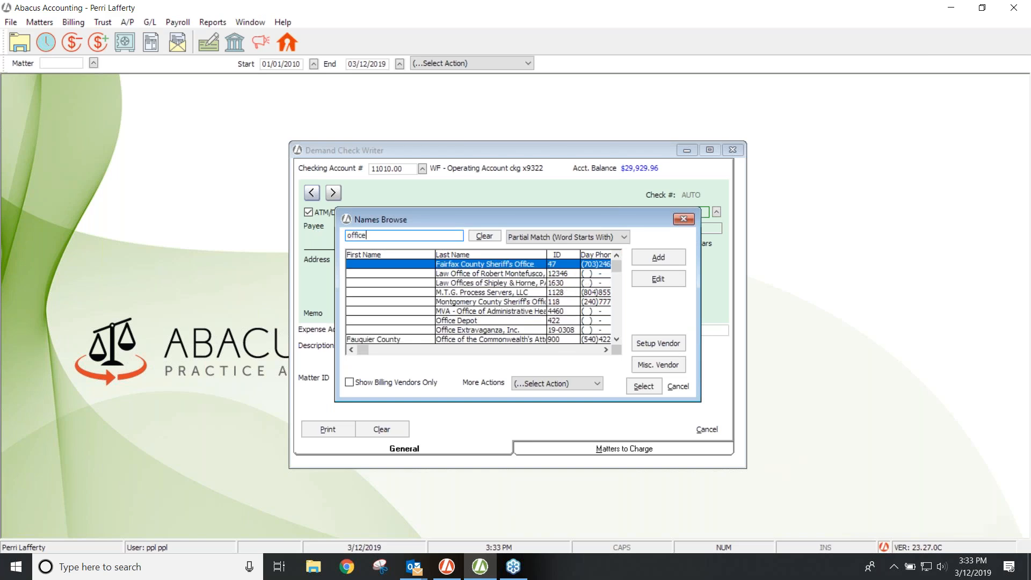
{"action": "left_click", "coordinate": [479, 330]}
{"action": "double_click", "coordinate": [480, 331]}
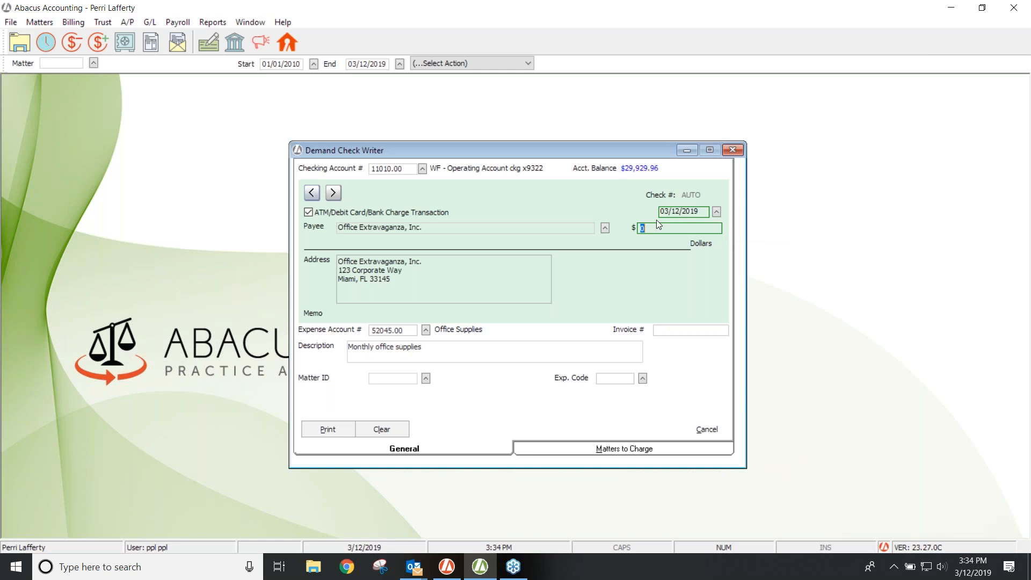
Step: Enter $222.22 as the Office Extravaganza check amount
{"action": "left_click", "coordinate": [395, 330]}
{"action": "left_click", "coordinate": [426, 347]}
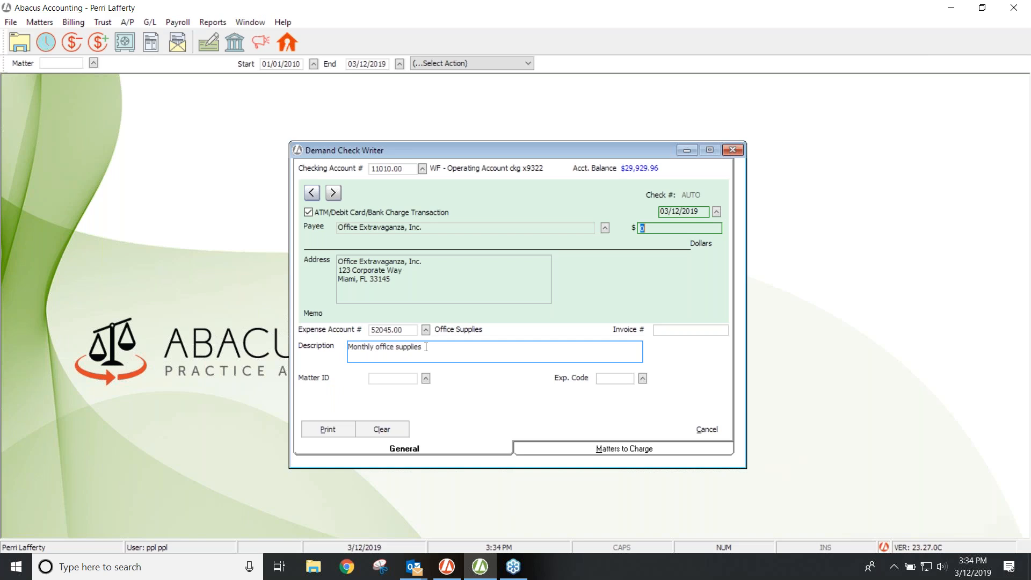
{"action": "left_click", "coordinate": [395, 330]}
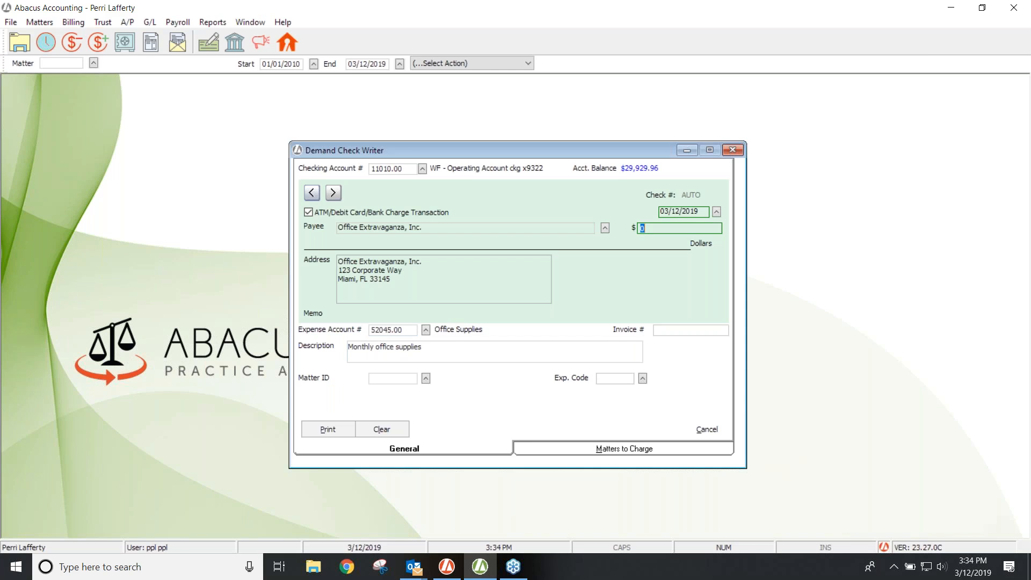
{"action": "type", "text": "222.22"}
{"action": "key", "text": "Tab"}
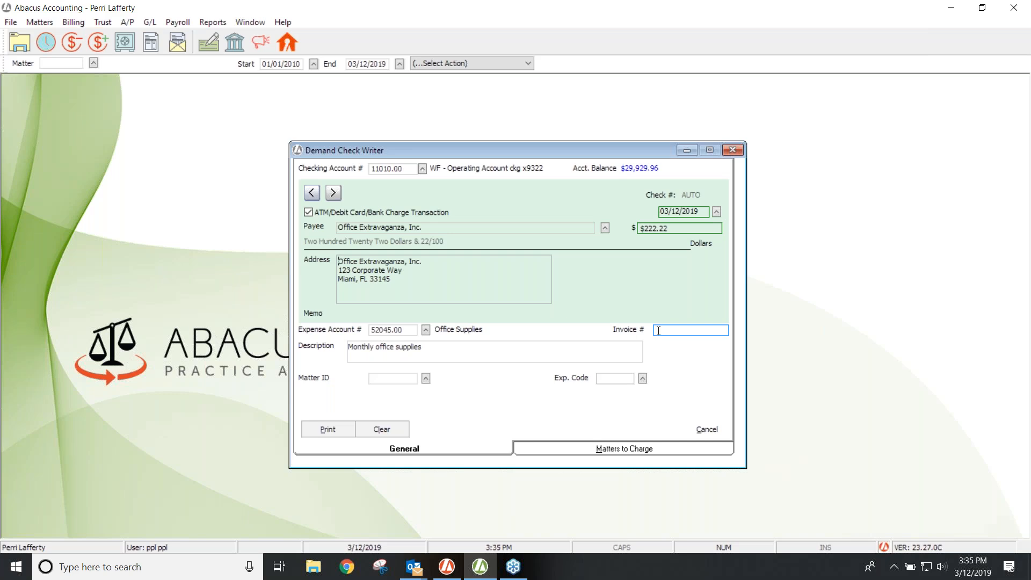
Step: Enter the vendor's invoice number on the check
{"action": "left_click", "coordinate": [658, 330]}
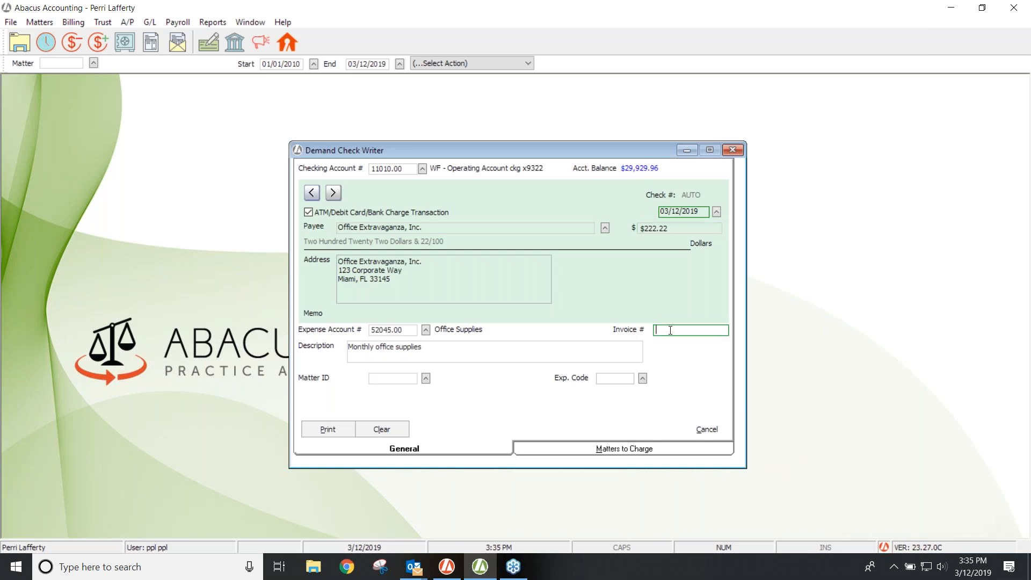
{"action": "type", "text": "123654987"}
{"action": "left_click", "coordinate": [326, 429]}
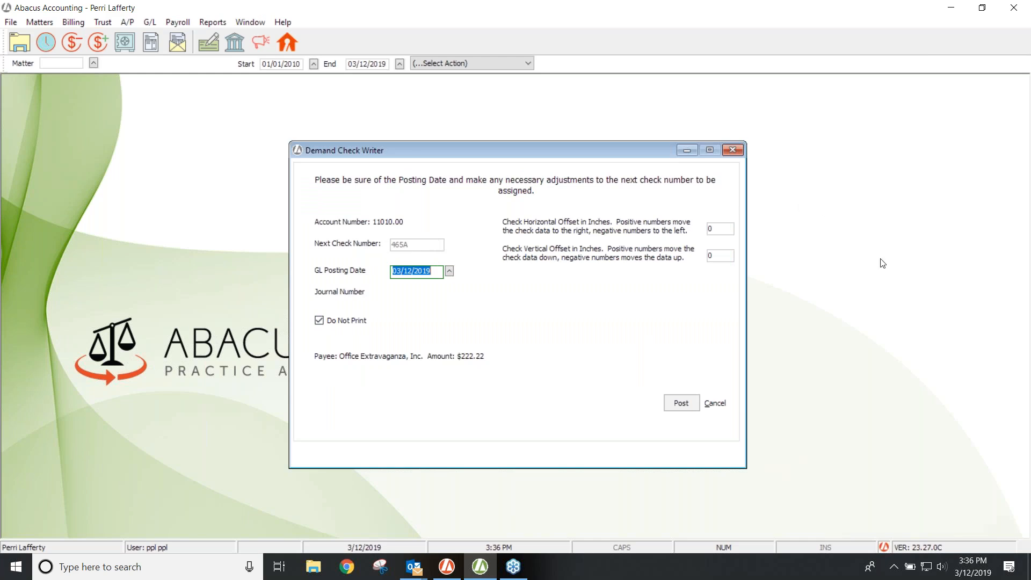
{"action": "left_click", "coordinate": [853, 240]}
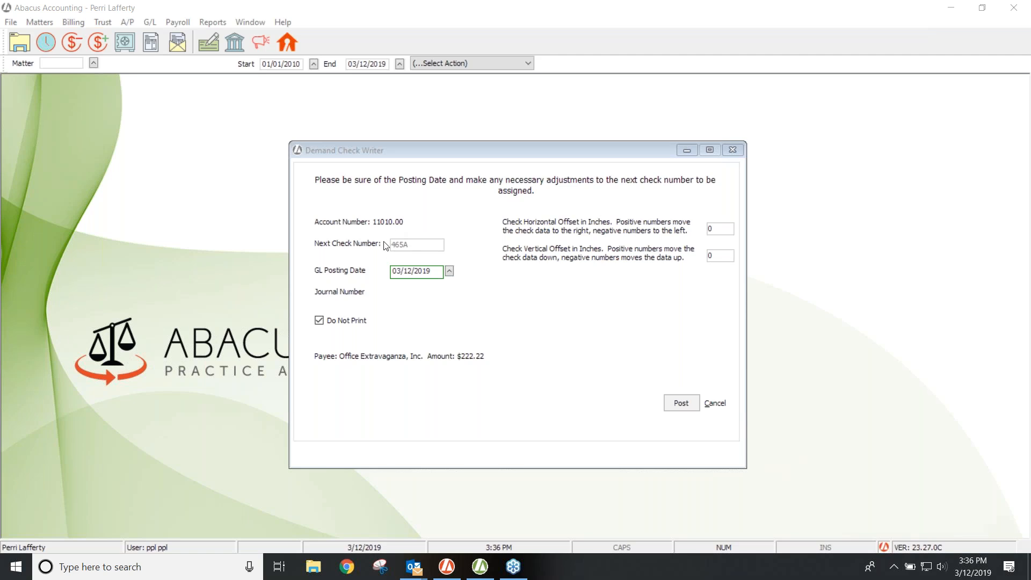
{"action": "left_click", "coordinate": [716, 405]}
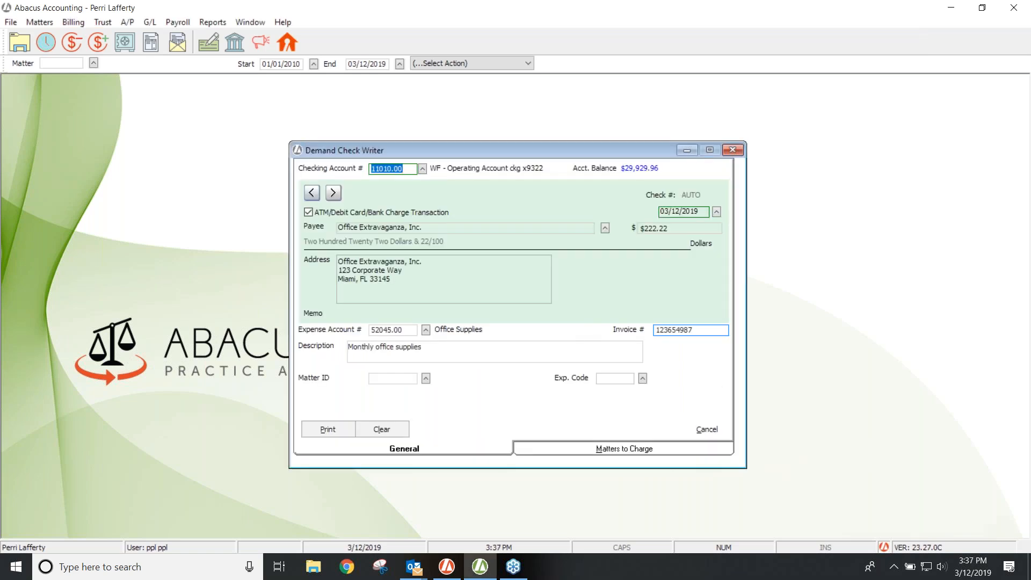
Step: Switch the payment to a regular check and bring up posting for check 3033
{"action": "left_click", "coordinate": [308, 212]}
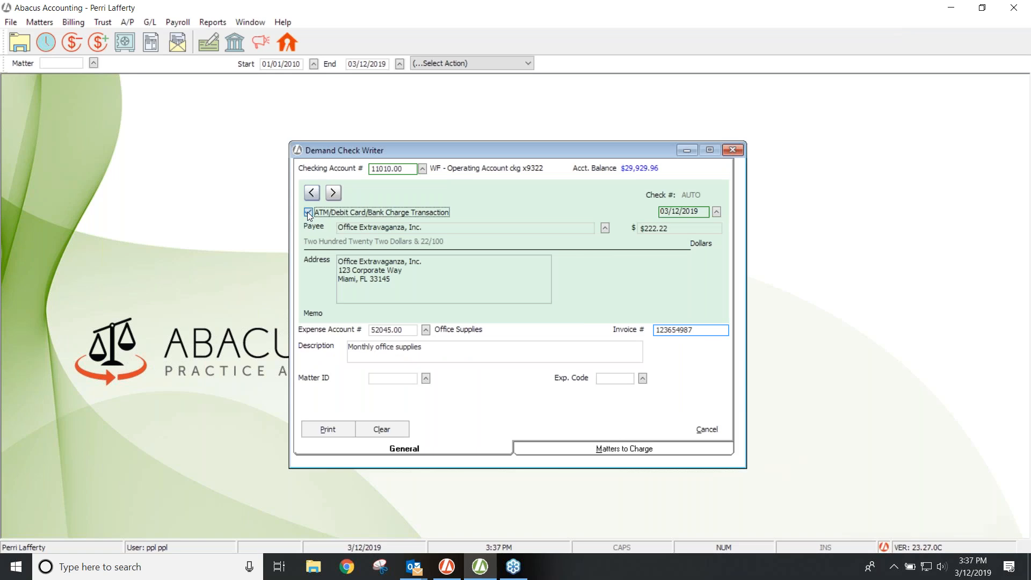
{"action": "left_click", "coordinate": [328, 429]}
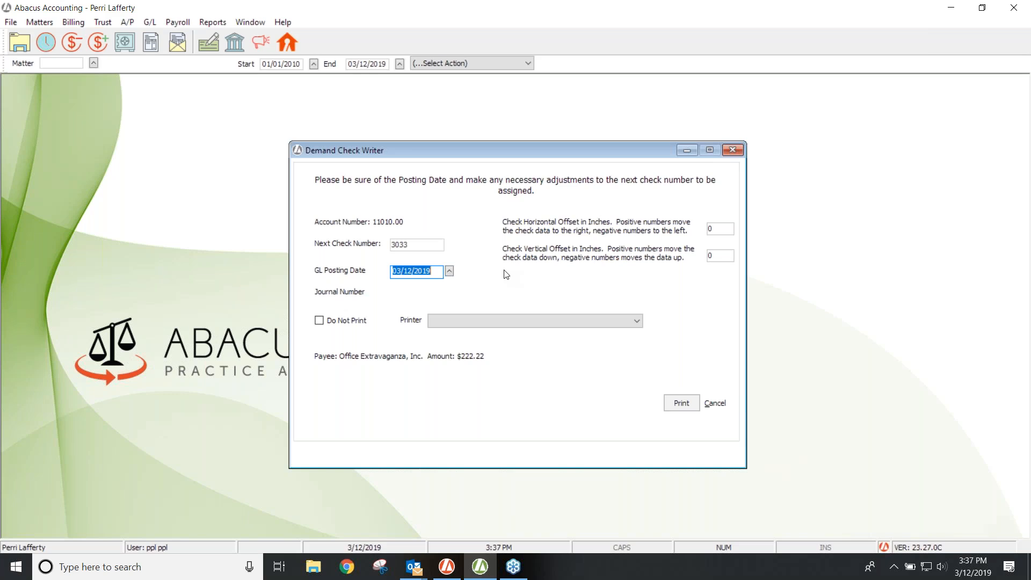
Step: Post check 3033 for $222.22 with Do Not Print ticked
{"action": "left_click", "coordinate": [321, 321]}
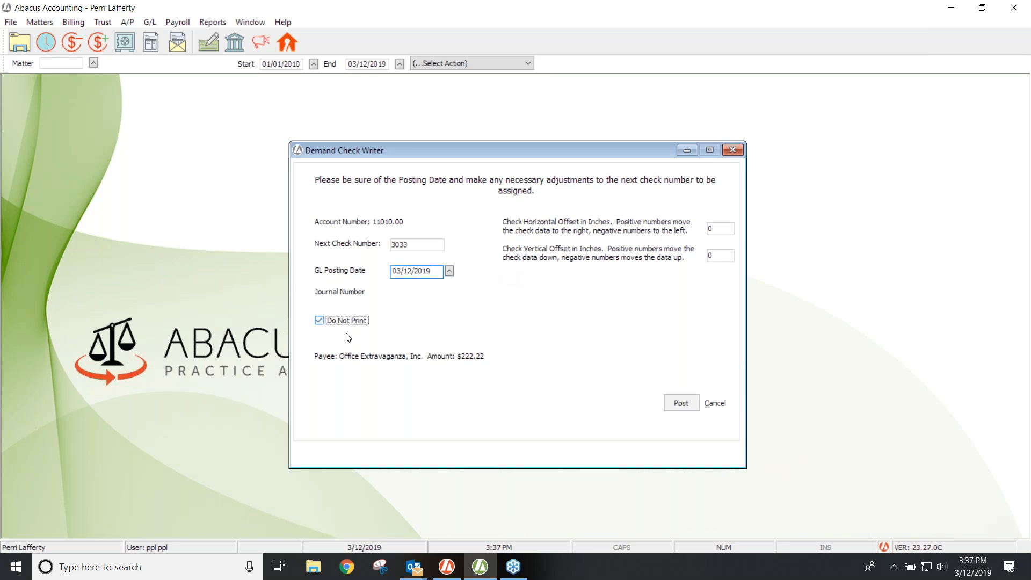
{"action": "left_click", "coordinate": [674, 402]}
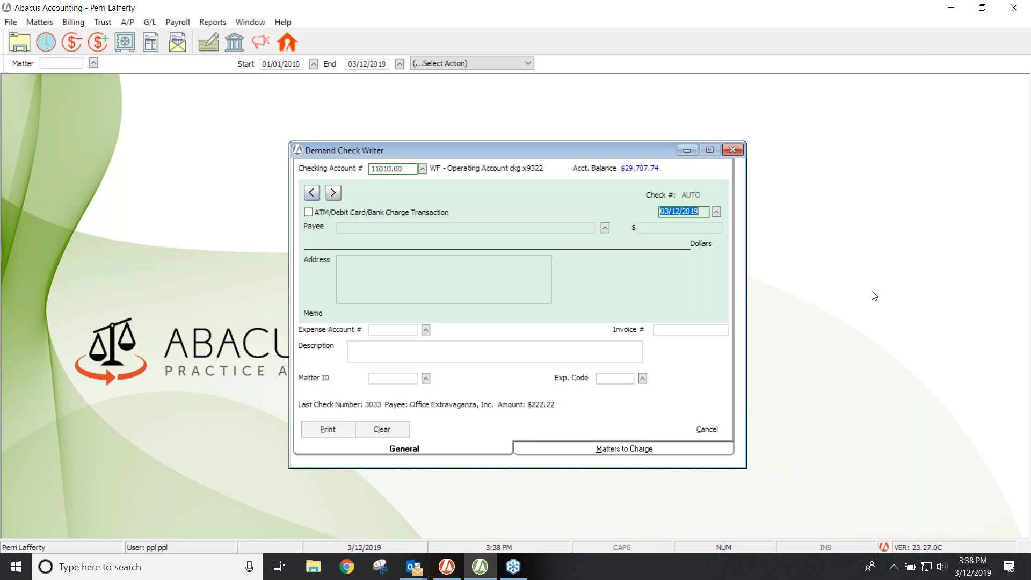
{"action": "left_click", "coordinate": [896, 288]}
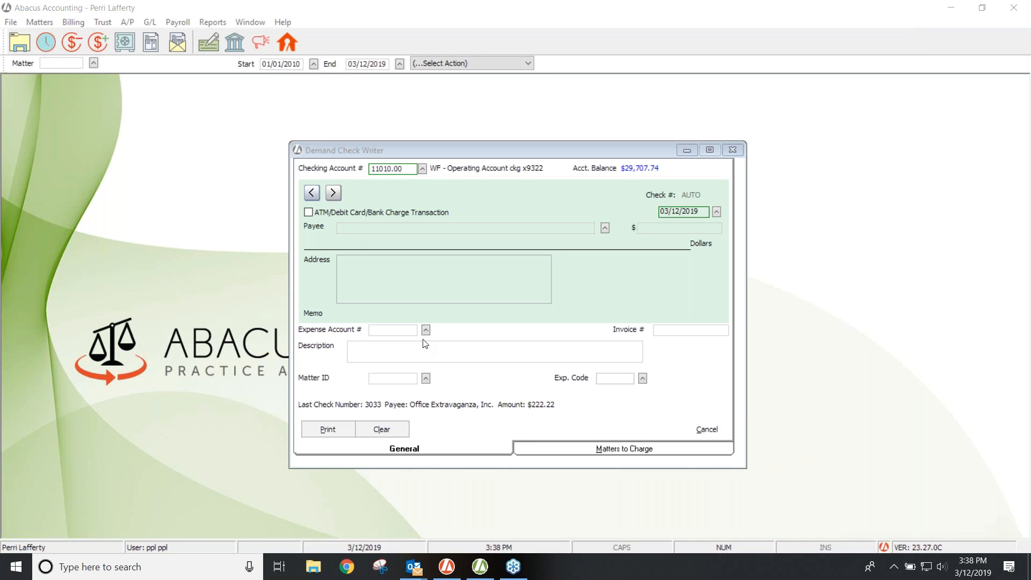
{"action": "left_click", "coordinate": [308, 213]}
Step: Make Clerk of the Court the payee and add 'Cedar Lake' to the description
{"action": "left_click", "coordinate": [605, 225]}
{"action": "type", "text": "clerk"}
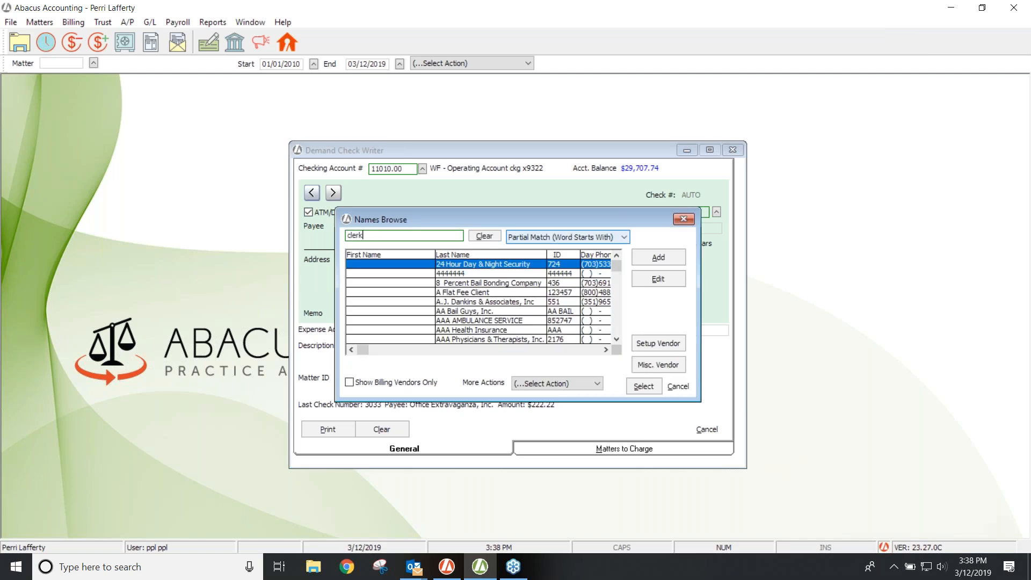
{"action": "double_click", "coordinate": [469, 272]}
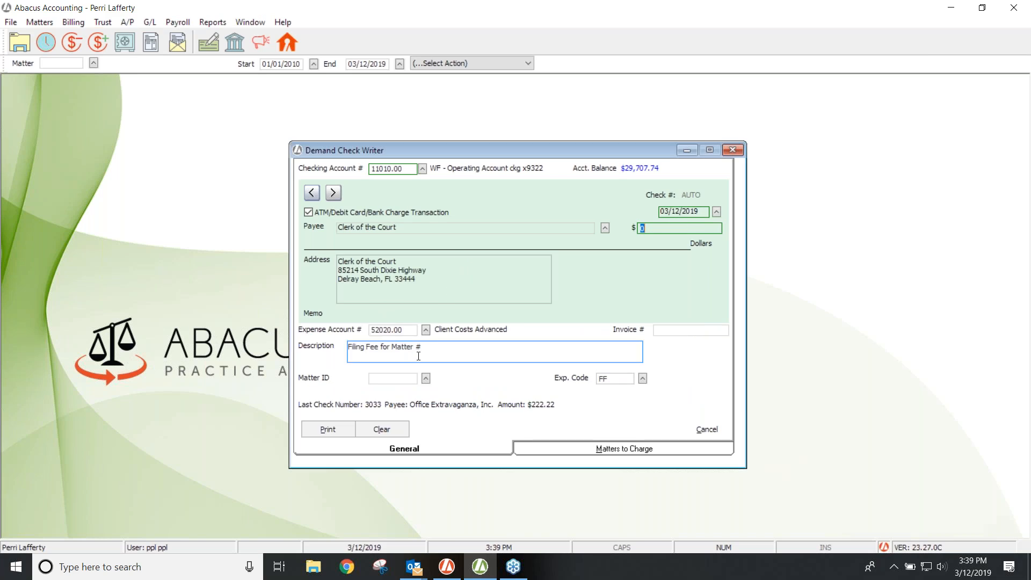
{"action": "left_click", "coordinate": [451, 351]}
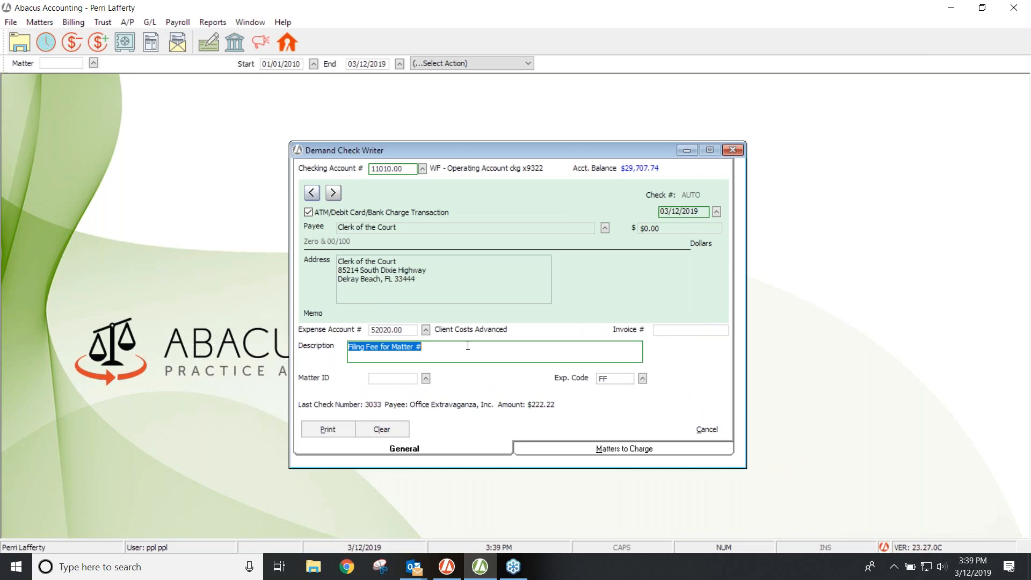
{"action": "left_click", "coordinate": [468, 346]}
{"action": "type", "text": "C"}
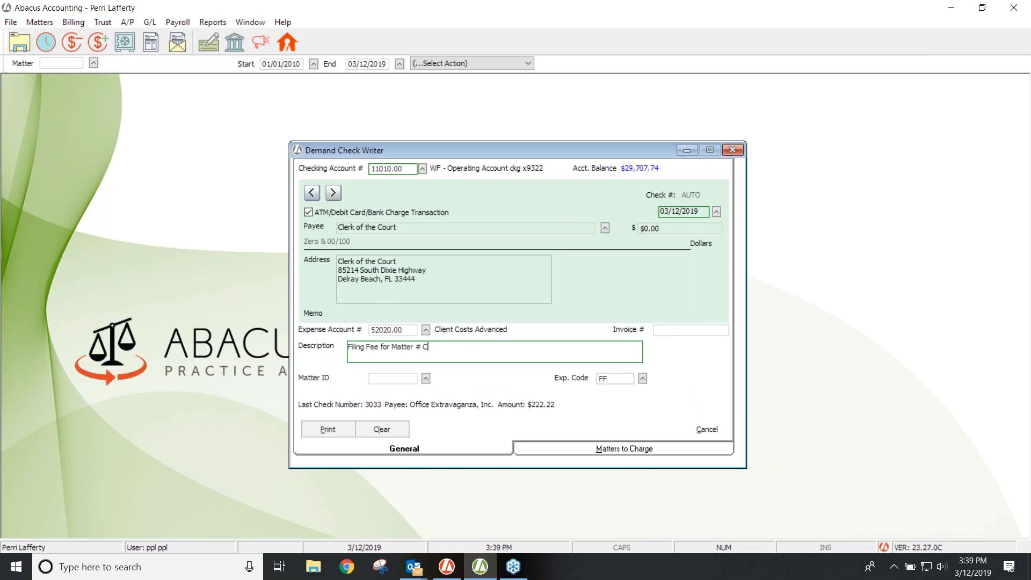
{"action": "type", "text": "edar Lake"}
Step: Set the amount to $125.00 and charge it to matter 123 Cedar Lake - Deed
{"action": "left_click", "coordinate": [662, 230]}
{"action": "type", "text": "$125.00"}
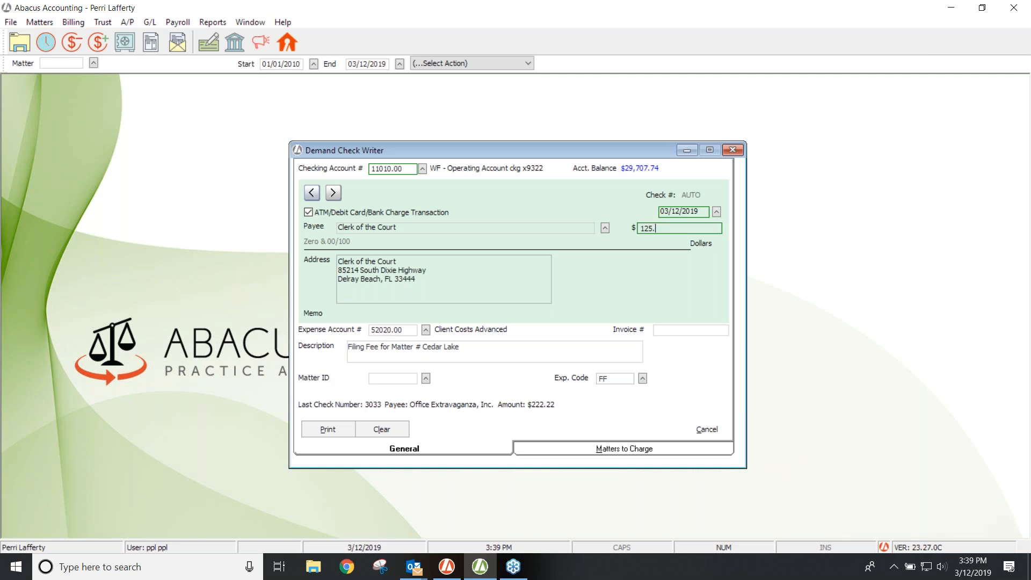
{"action": "key", "text": "Tab"}
{"action": "key", "text": "Tab"}
{"action": "key", "text": "Tab"}
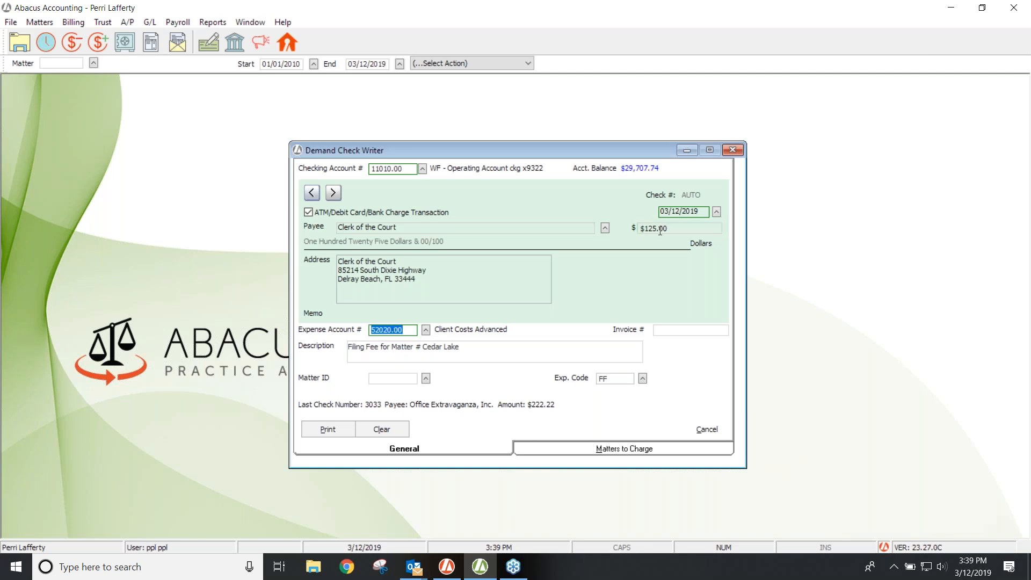
{"action": "key", "text": "Tab"}
{"action": "left_click", "coordinate": [426, 378]}
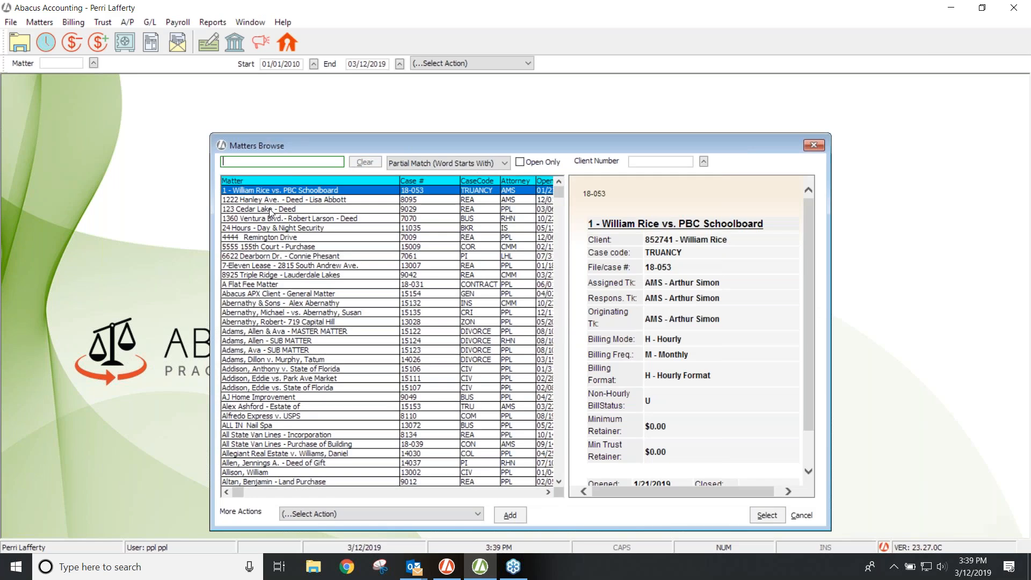
{"action": "double_click", "coordinate": [270, 210]}
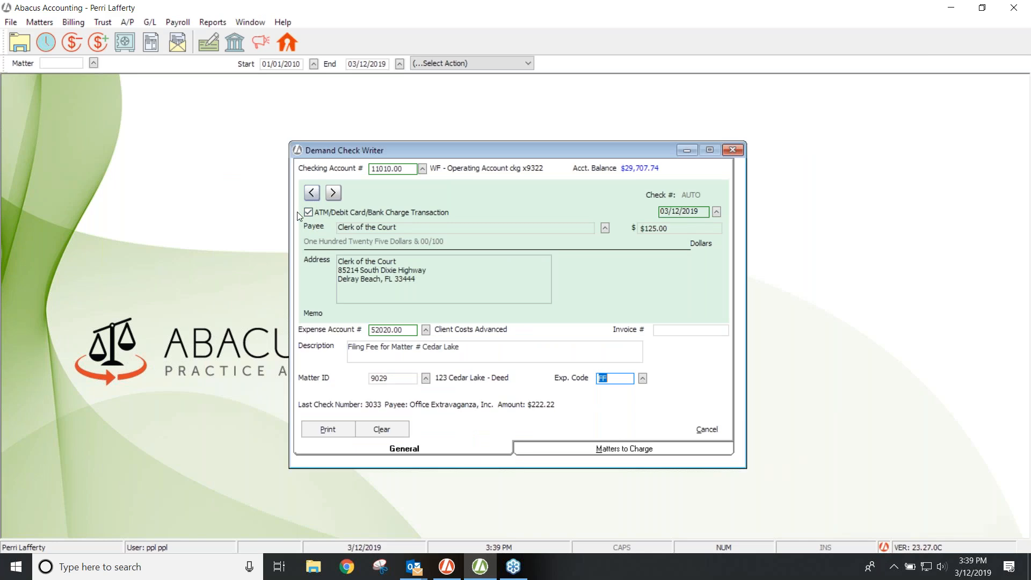
Step: Post the $125.00 Clerk of the Court charge as 465A with Do Not Print ticked
{"action": "left_click", "coordinate": [315, 430]}
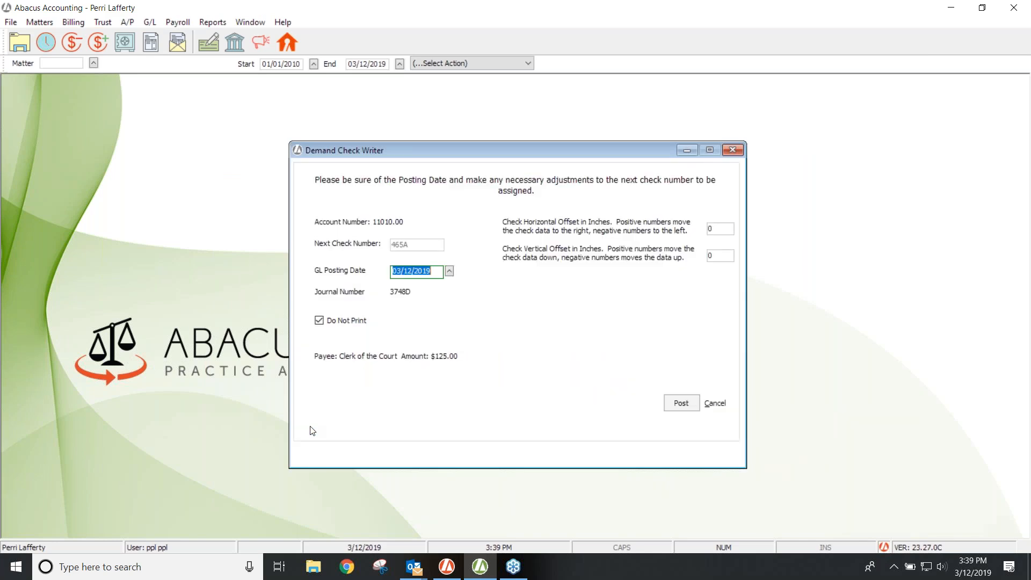
{"action": "left_click", "coordinate": [320, 321]}
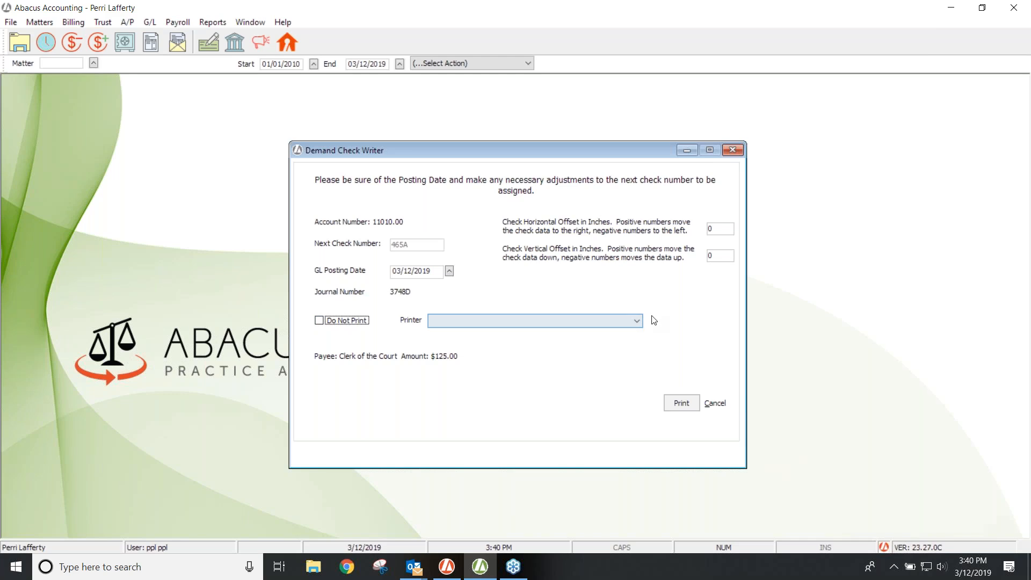
{"action": "left_click", "coordinate": [1026, 290]}
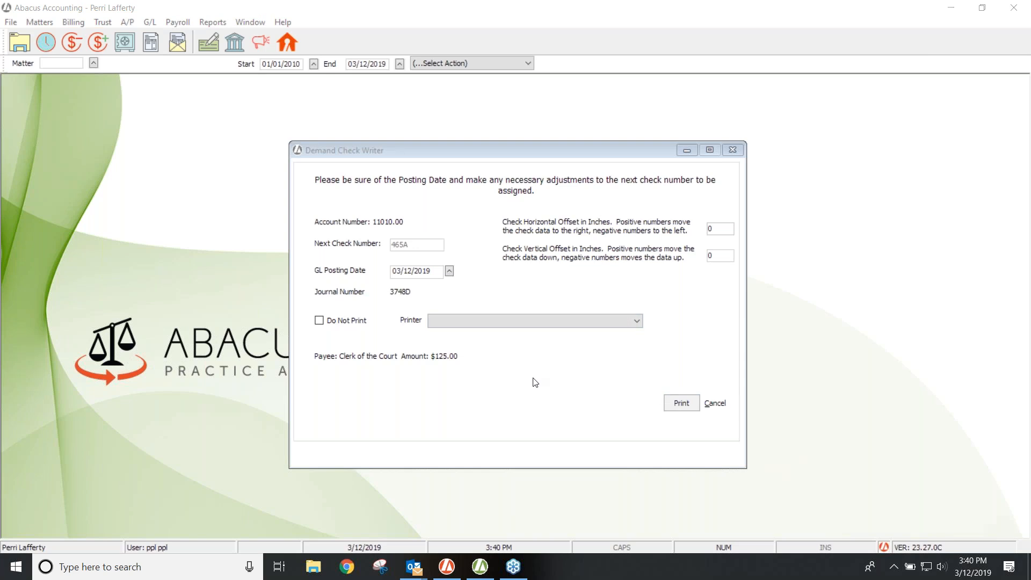
{"action": "left_click", "coordinate": [319, 321]}
{"action": "left_click", "coordinate": [682, 403]}
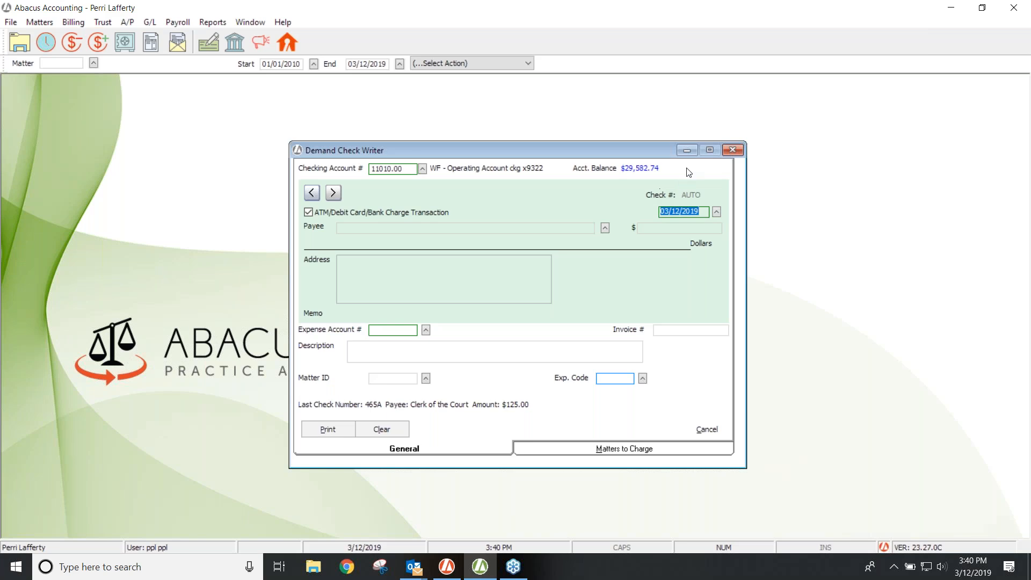
Step: Close the Demand Check Writer and bring up the A/P menu
{"action": "left_click", "coordinate": [733, 150]}
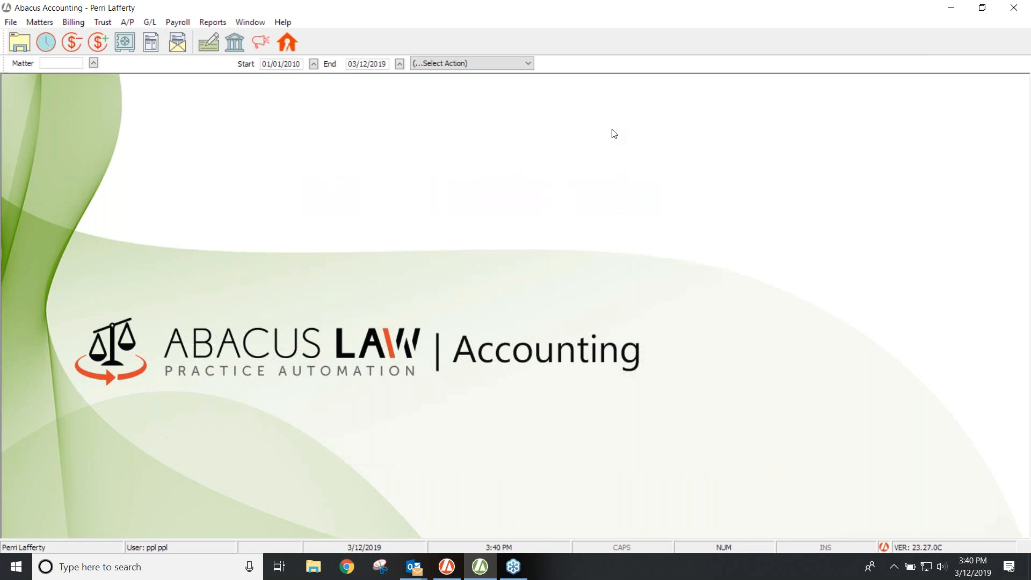
{"action": "left_click", "coordinate": [127, 22]}
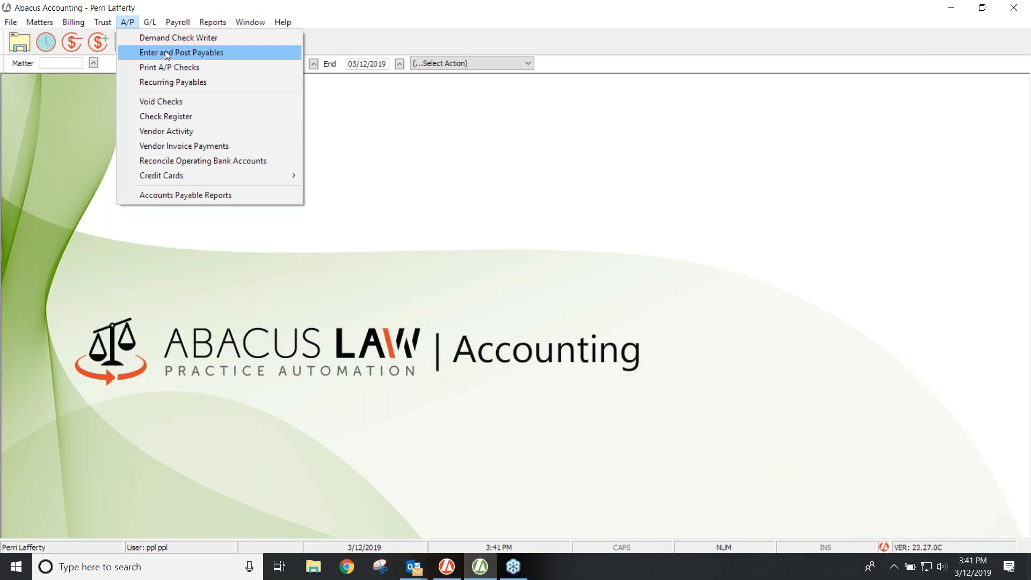
Step: Go to Enter and Post Payables and add a blank payable dated 03/12/2019
{"action": "left_click", "coordinate": [165, 52]}
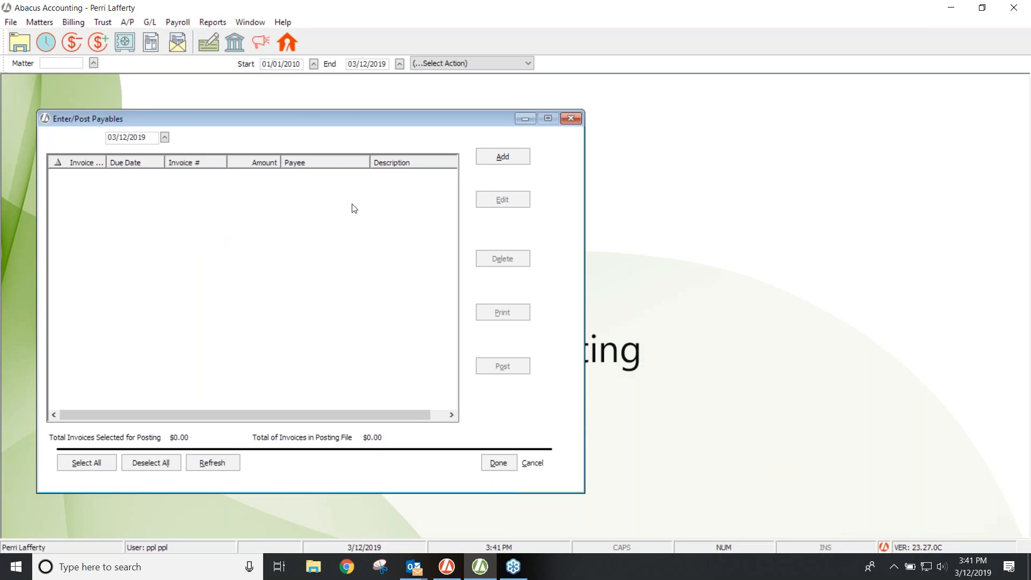
{"action": "left_click", "coordinate": [495, 156]}
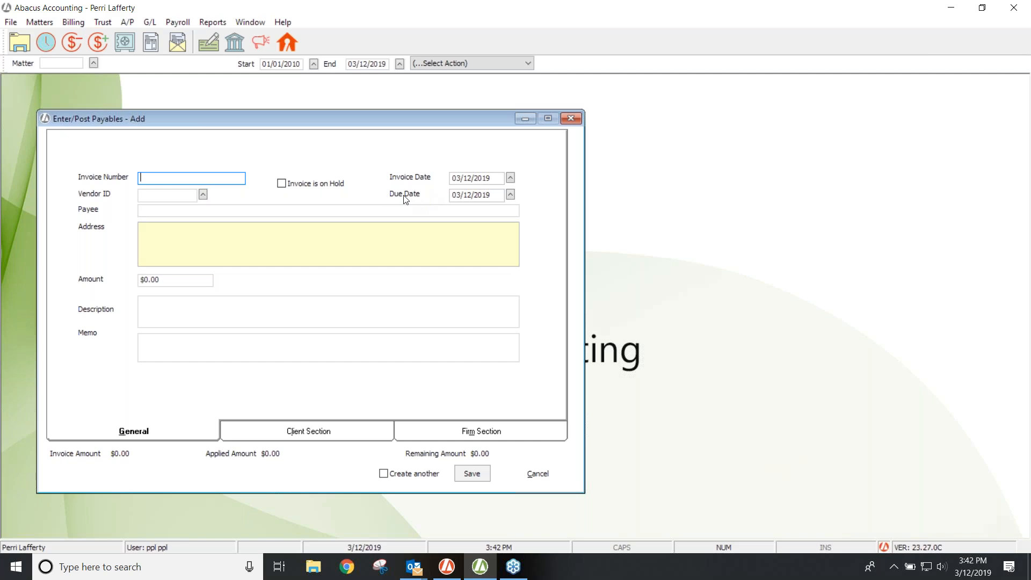
Step: Pick billing vendor 748, Abarca & Associates, filling in $5,000.00 Monthly Rent
{"action": "left_click", "coordinate": [203, 193]}
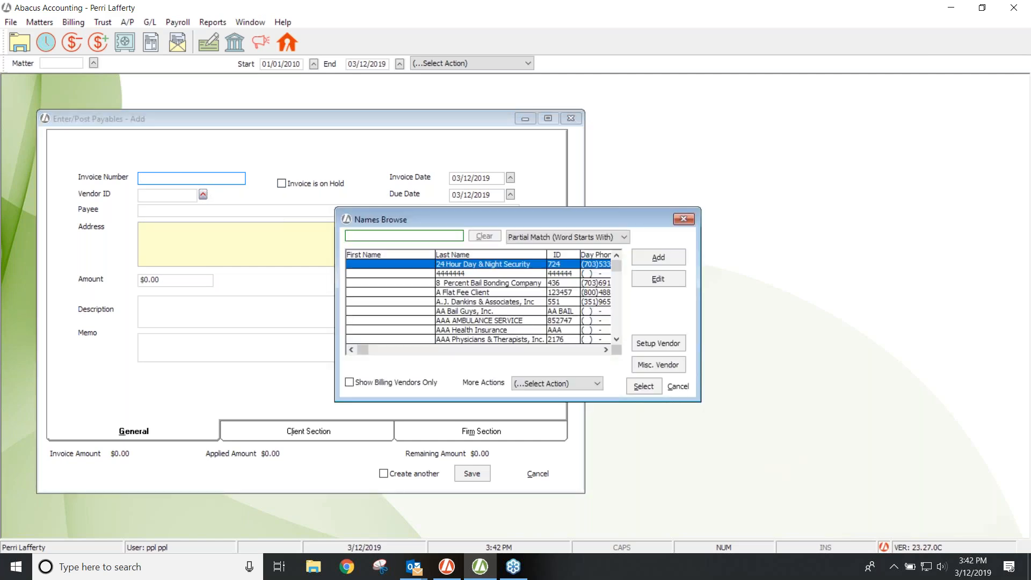
{"action": "left_click", "coordinate": [349, 383]}
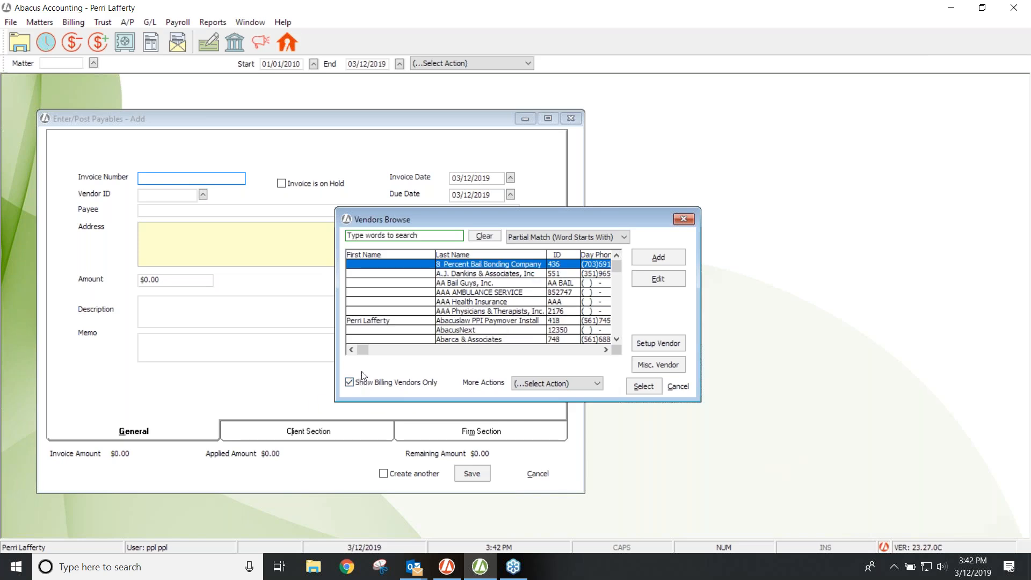
{"action": "double_click", "coordinate": [466, 339]}
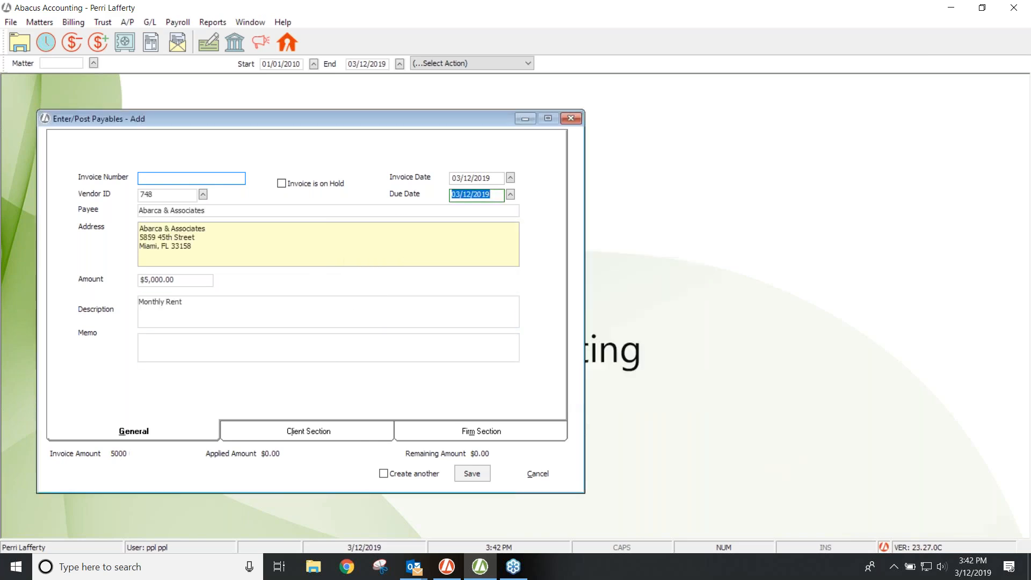
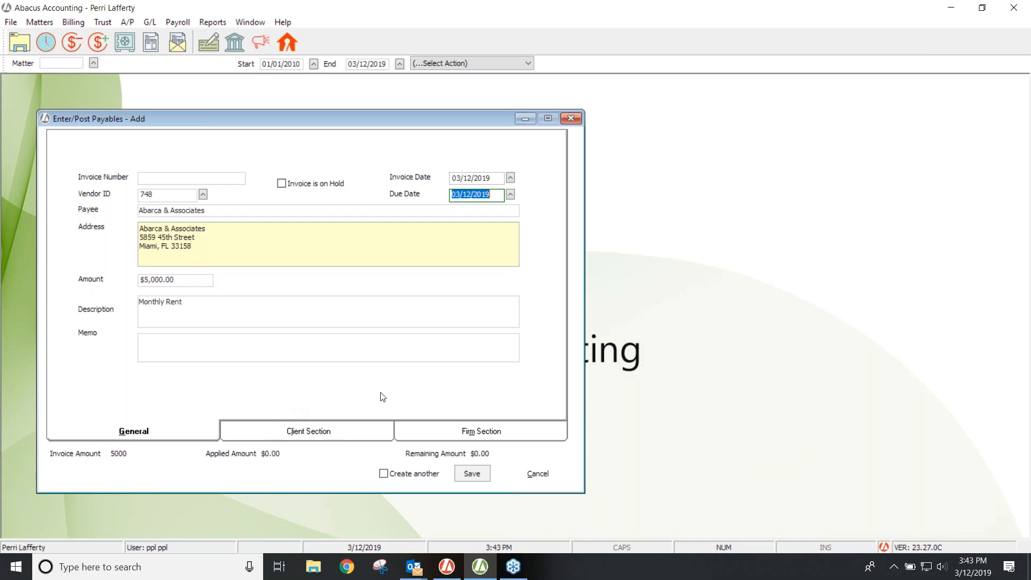
Step: Show the payable's Firm Section, with $5,000.00 charged to Rent Expense account 52060.00
{"action": "left_click", "coordinate": [443, 433]}
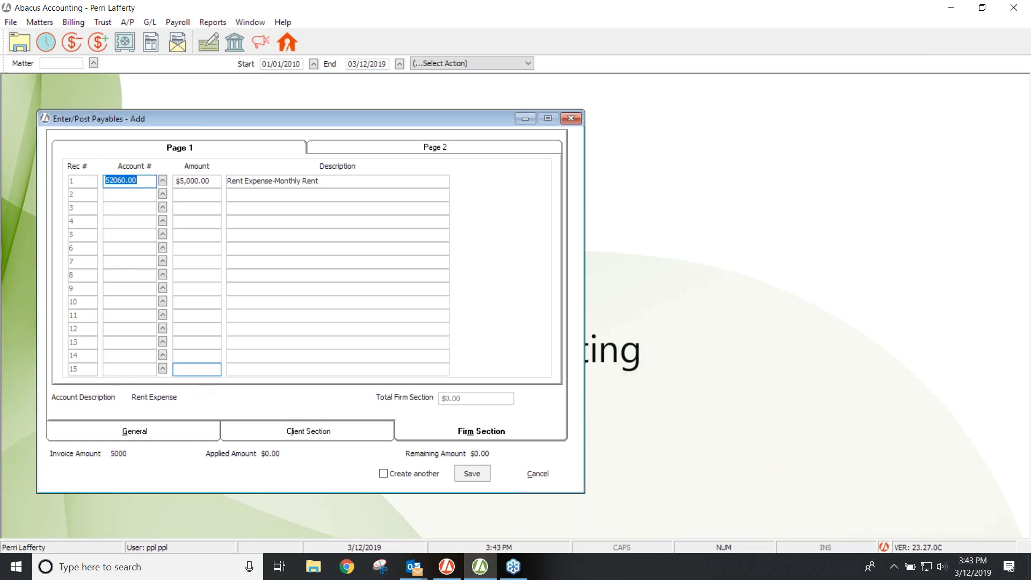
Step: Check firm expense Pages 1 and 2: only the $5,000.00 line to 52060.00, records 16–30 empty; open A/P menu
{"action": "left_click", "coordinate": [208, 194]}
{"action": "key", "text": "Tab"}
{"action": "left_click", "coordinate": [323, 182]}
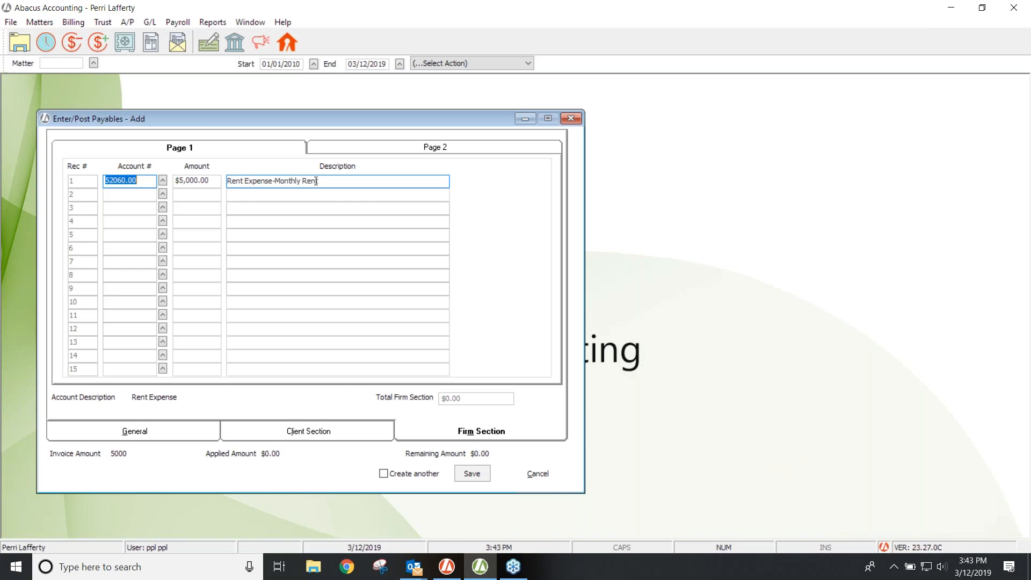
{"action": "left_click", "coordinate": [173, 192]}
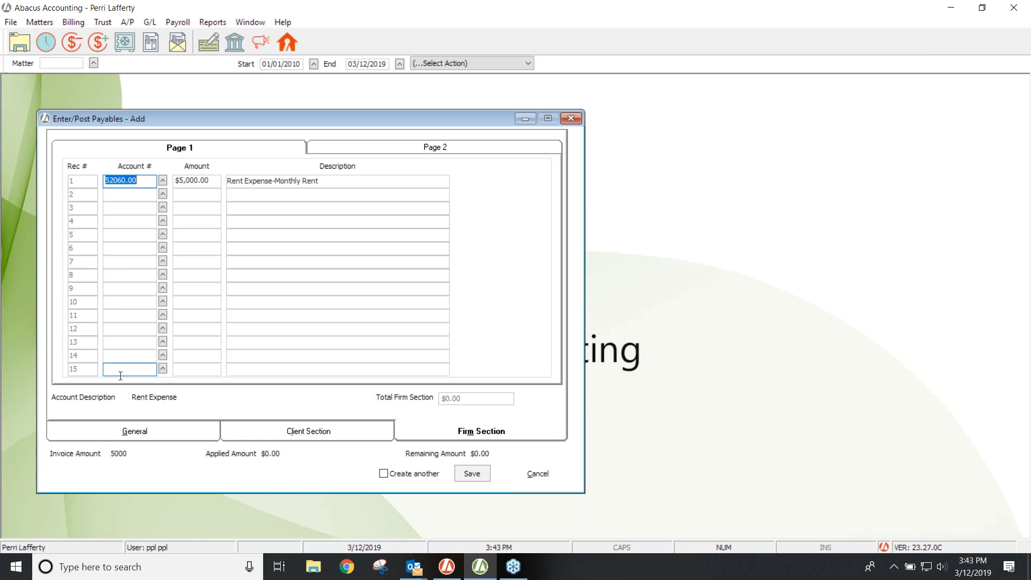
{"action": "left_click", "coordinate": [321, 149]}
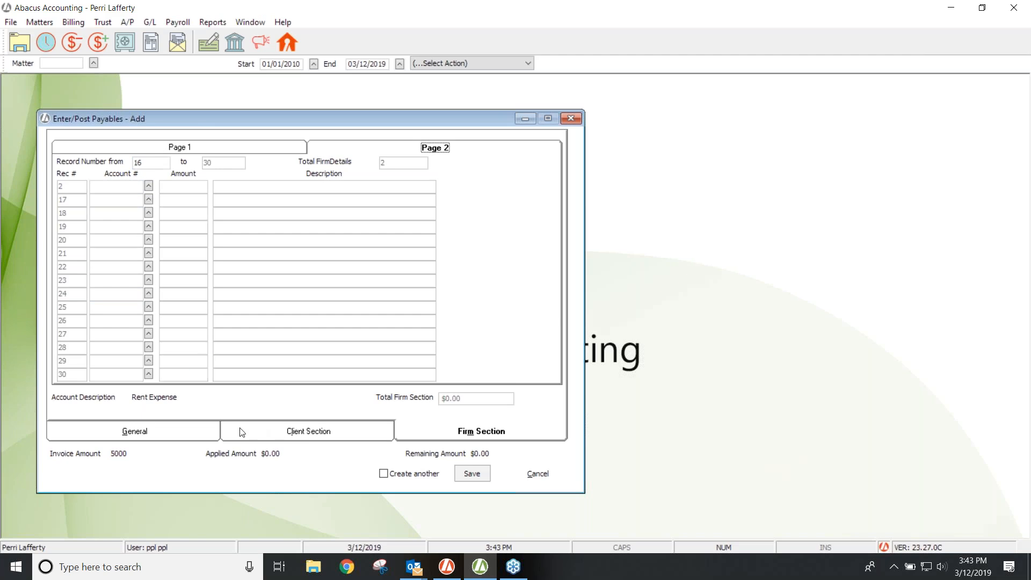
{"action": "left_click", "coordinate": [211, 150]}
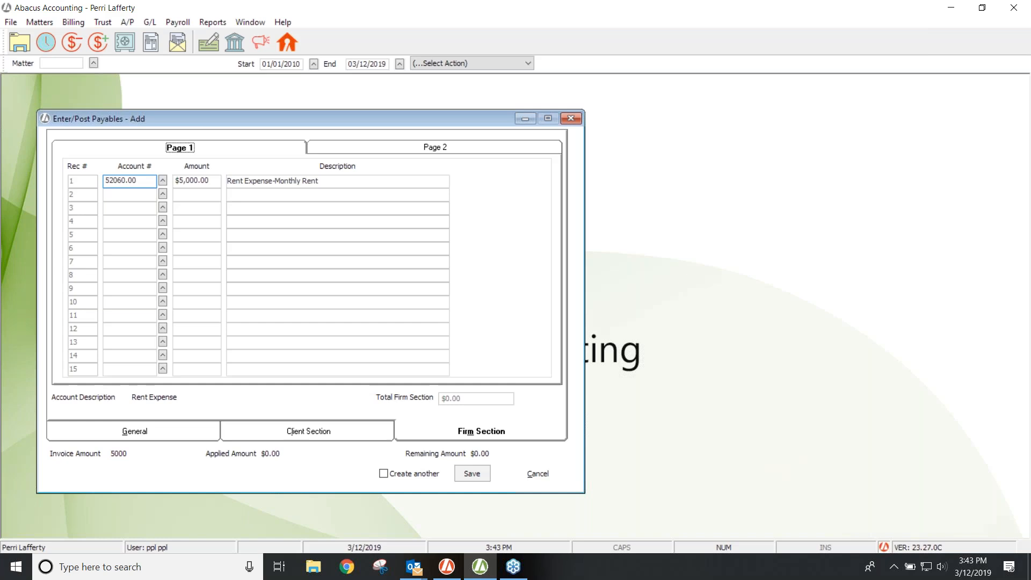
{"action": "left_click", "coordinate": [133, 219]}
{"action": "left_click", "coordinate": [132, 25]}
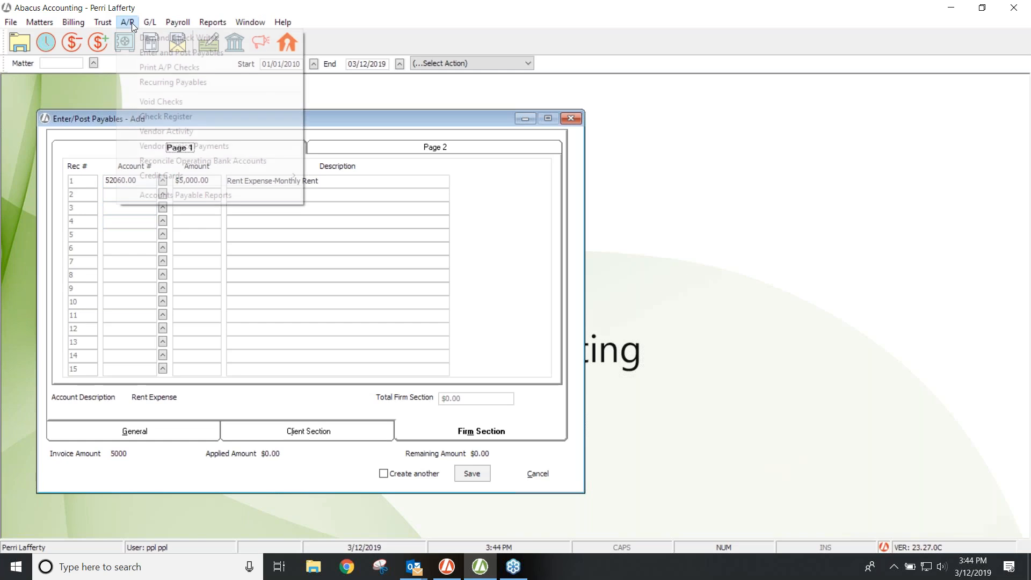
{"action": "left_click", "coordinate": [143, 39]}
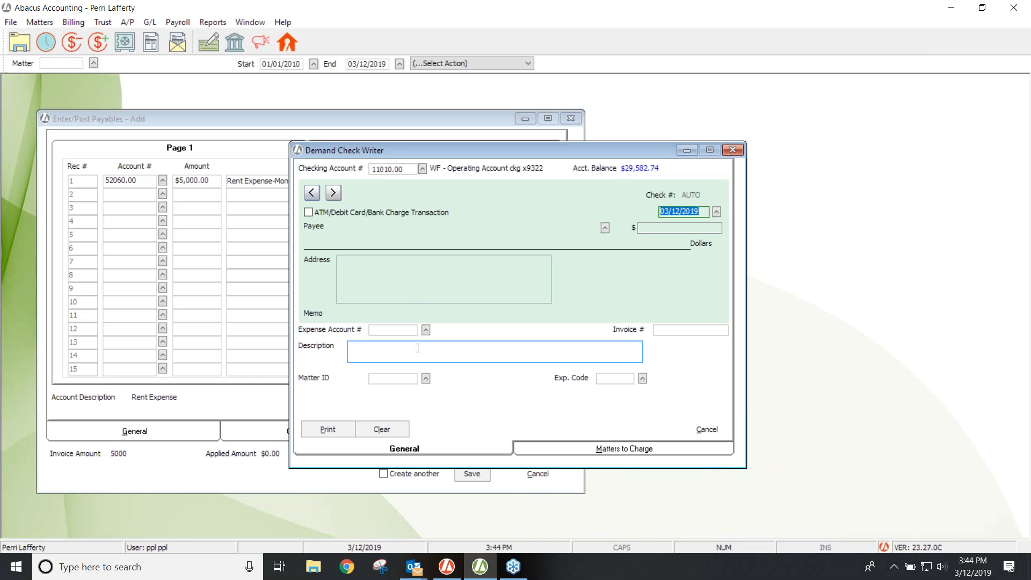
{"action": "left_click", "coordinate": [732, 150]}
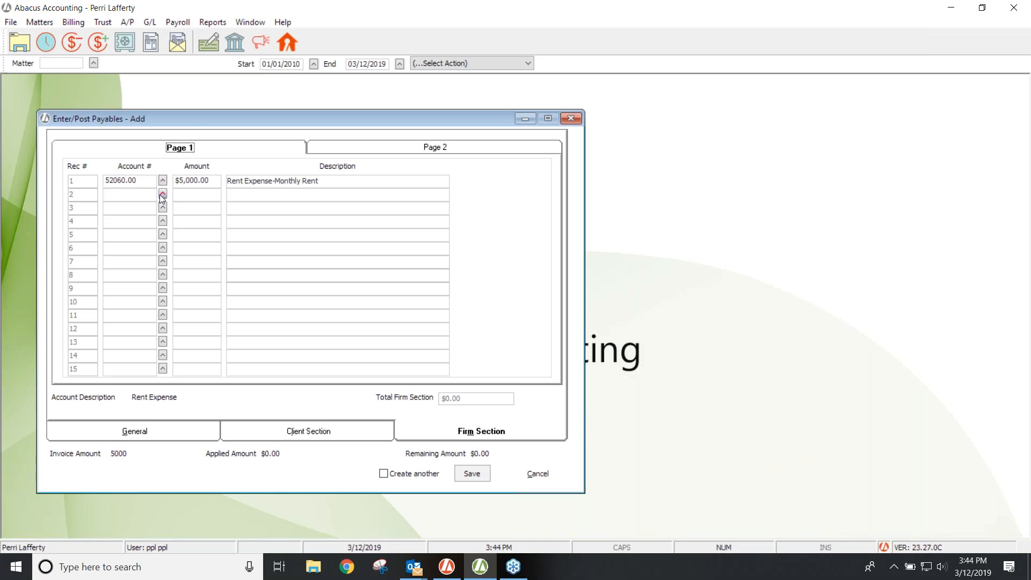
Step: Charge $225.00 of the invoice to Meals & Entertainment account 51050.00
{"action": "left_click", "coordinate": [164, 181]}
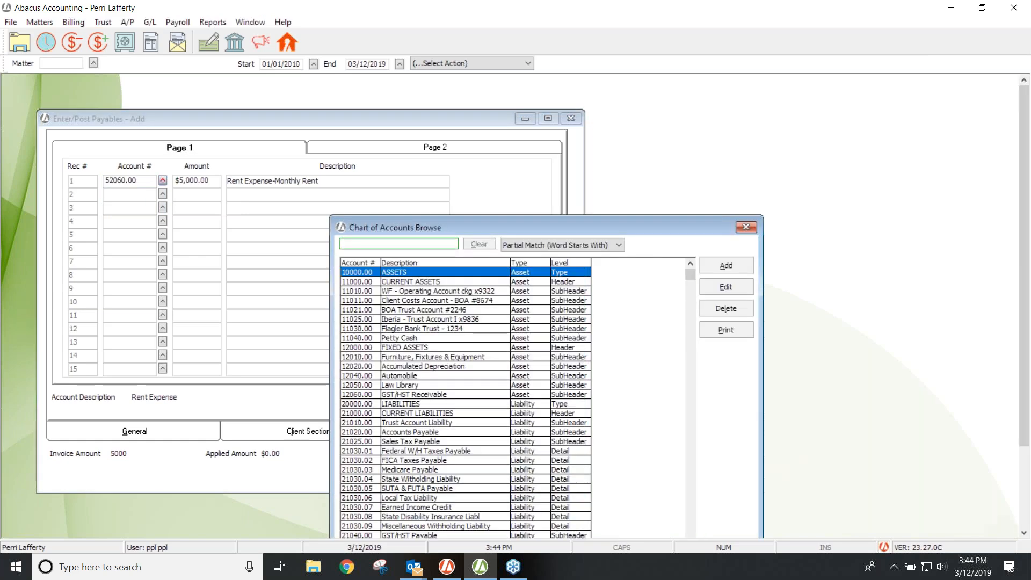
{"action": "type", "text": "meals"}
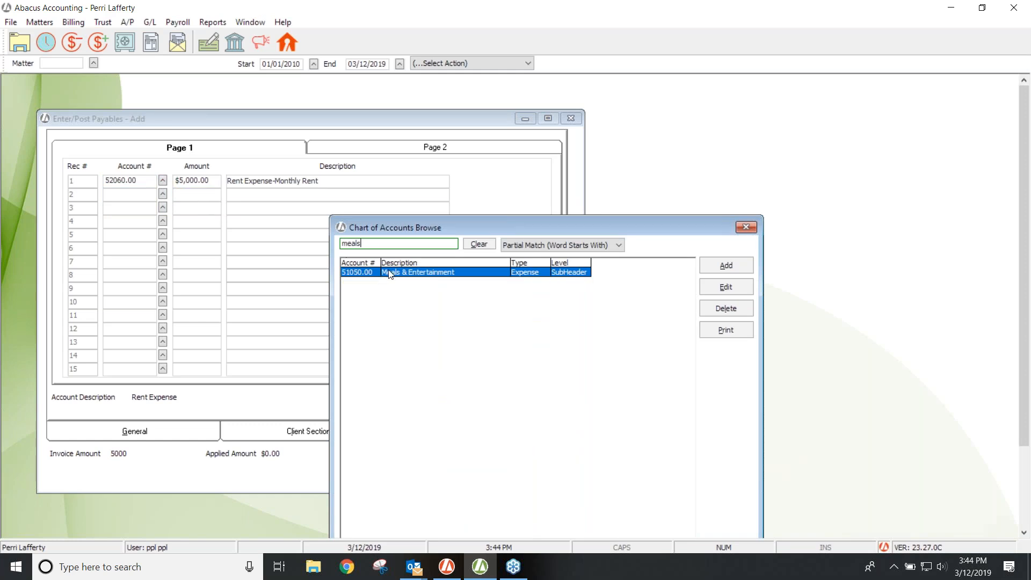
{"action": "double_click", "coordinate": [391, 273]}
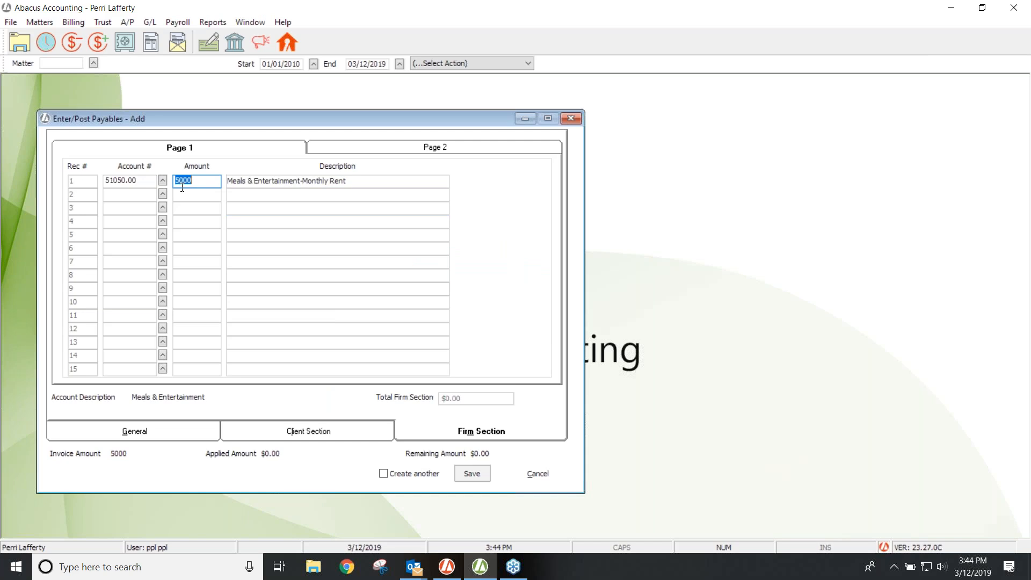
{"action": "type", "text": "225.00"}
{"action": "key", "text": "Tab"}
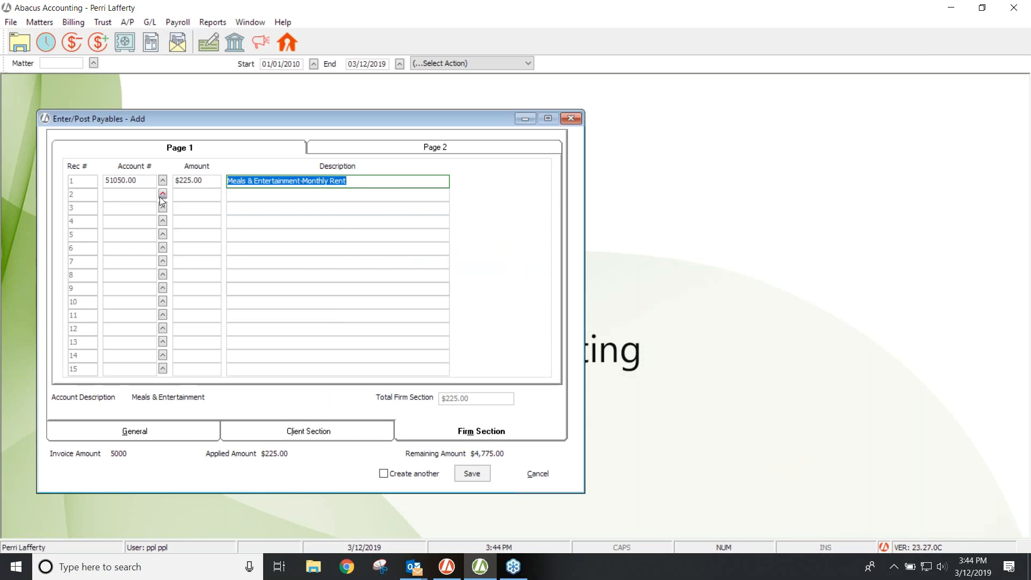
Step: Add a $2,000.00 line to Seminars, Membership, Dues account 51070.00, then review the General page
{"action": "left_click", "coordinate": [163, 195]}
{"action": "left_click", "coordinate": [354, 242]}
{"action": "type", "text": "dues"}
{"action": "key", "text": "Return"}
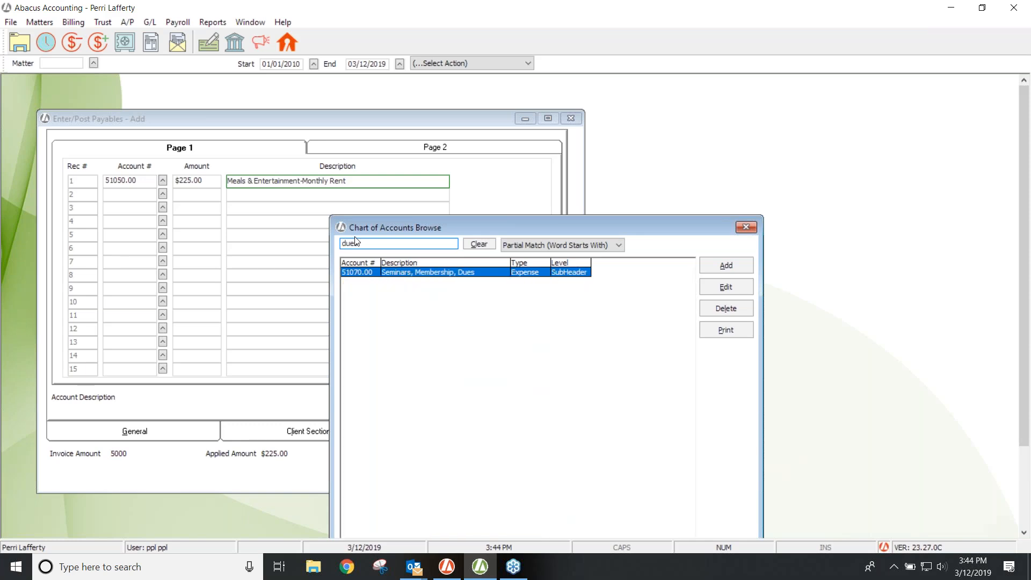
{"action": "double_click", "coordinate": [402, 273]}
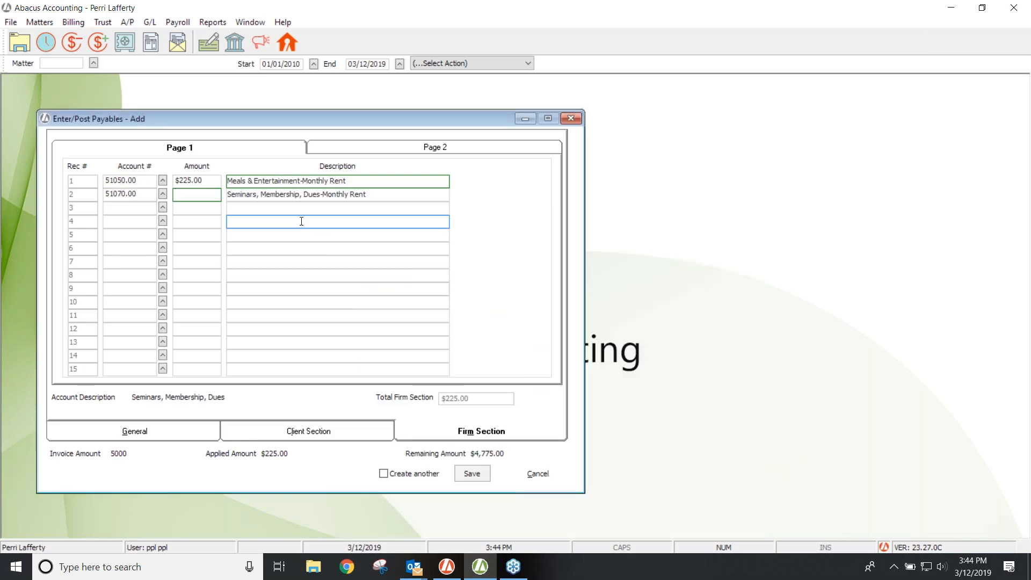
{"action": "type", "text": "2000.00"}
{"action": "key", "text": "Tab"}
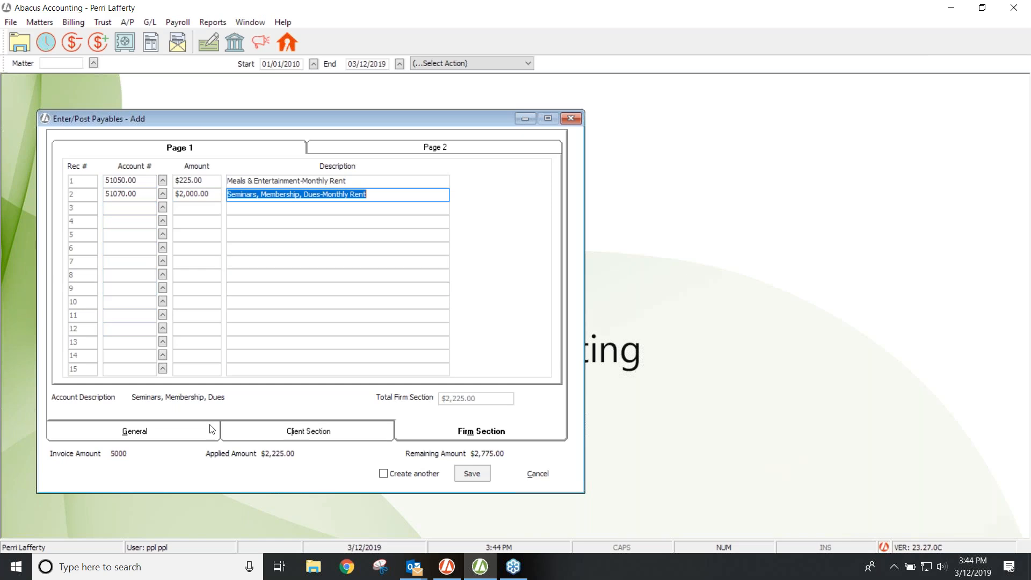
{"action": "left_click", "coordinate": [141, 432]}
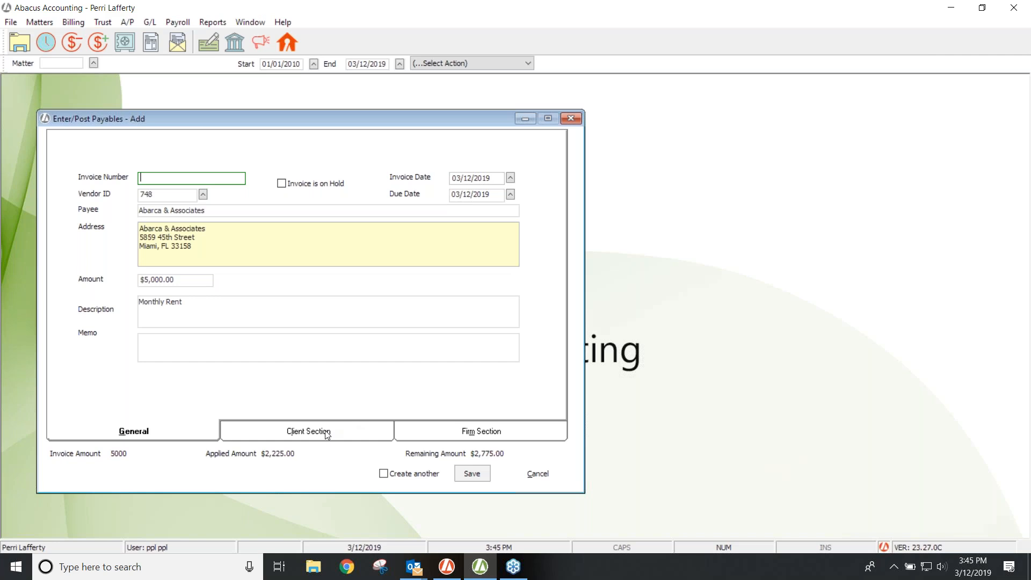
Step: Charge $125.00 to client matter 18-053 with expense code FF (Filing Fee)
{"action": "left_click", "coordinate": [327, 435]}
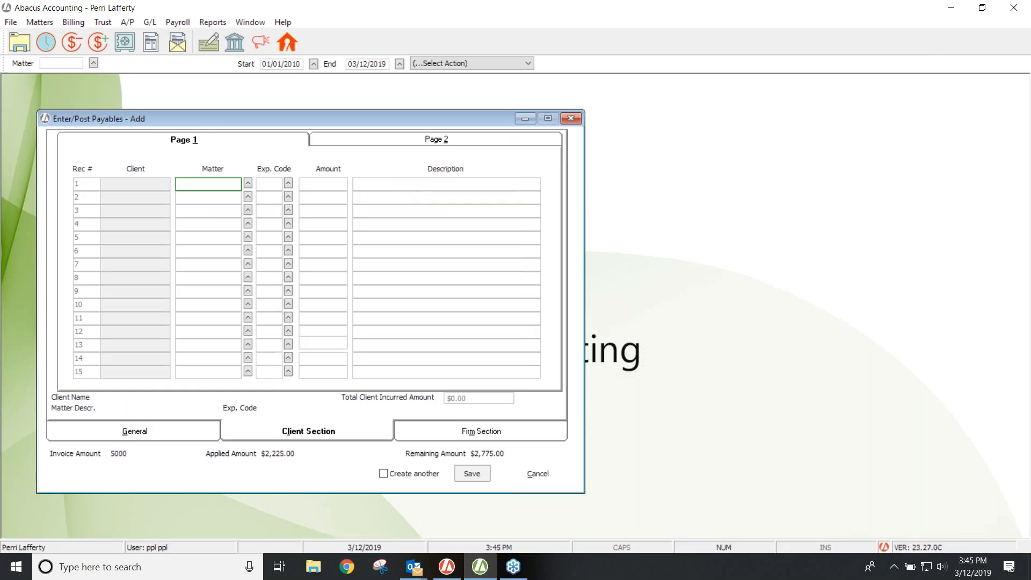
{"action": "left_click", "coordinate": [203, 181]}
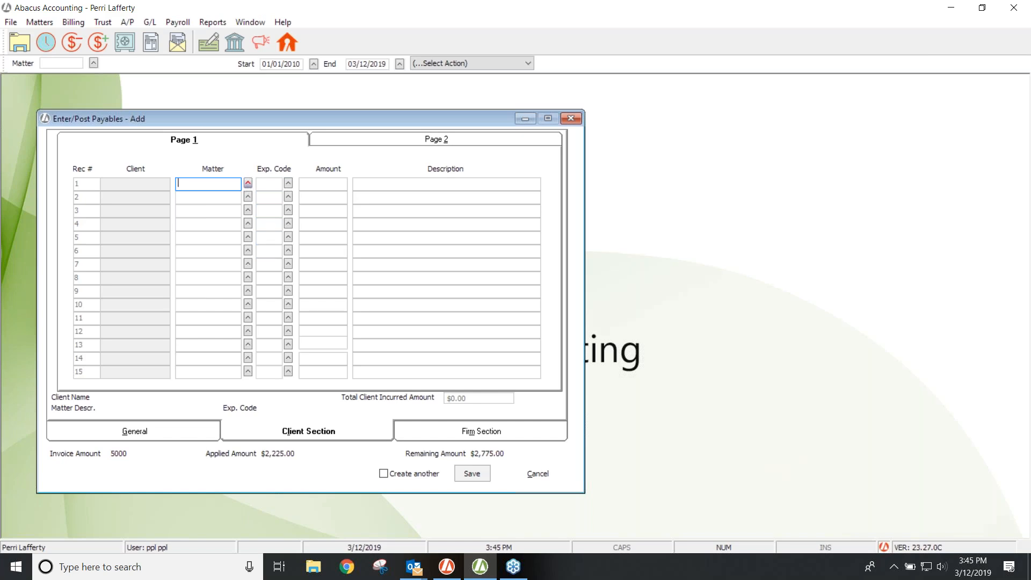
{"action": "left_click", "coordinate": [248, 183]}
{"action": "double_click", "coordinate": [240, 189]}
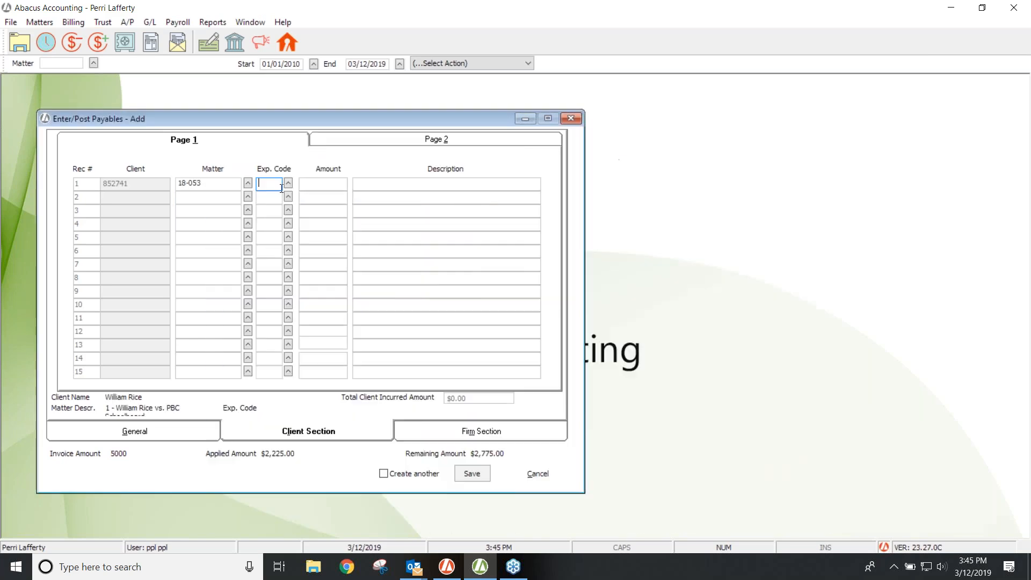
{"action": "type", "text": "FF"}
{"action": "key", "text": "Tab"}
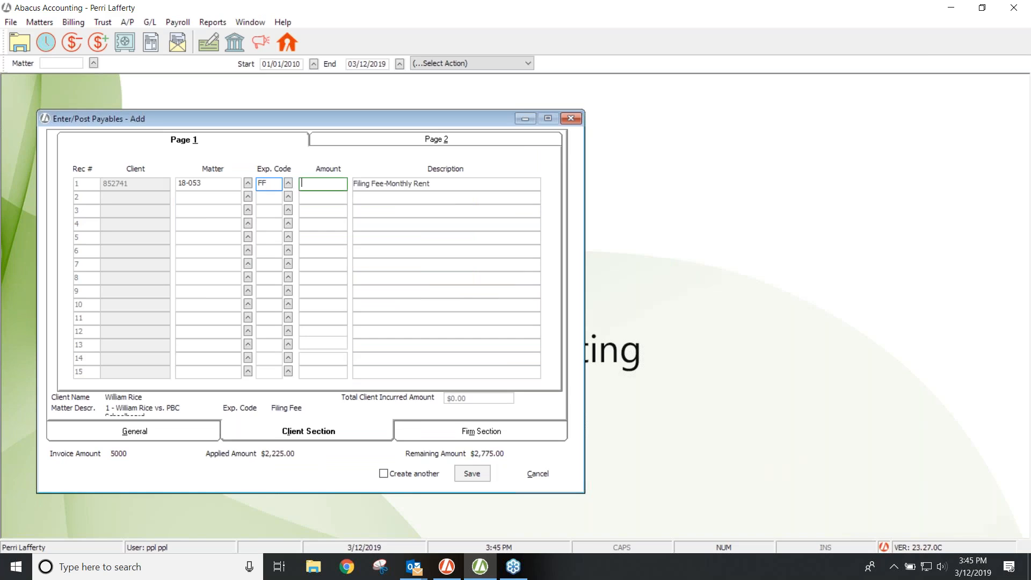
{"action": "type", "text": "125.00"}
{"action": "key", "text": "Tab"}
{"action": "left_click", "coordinate": [267, 199]}
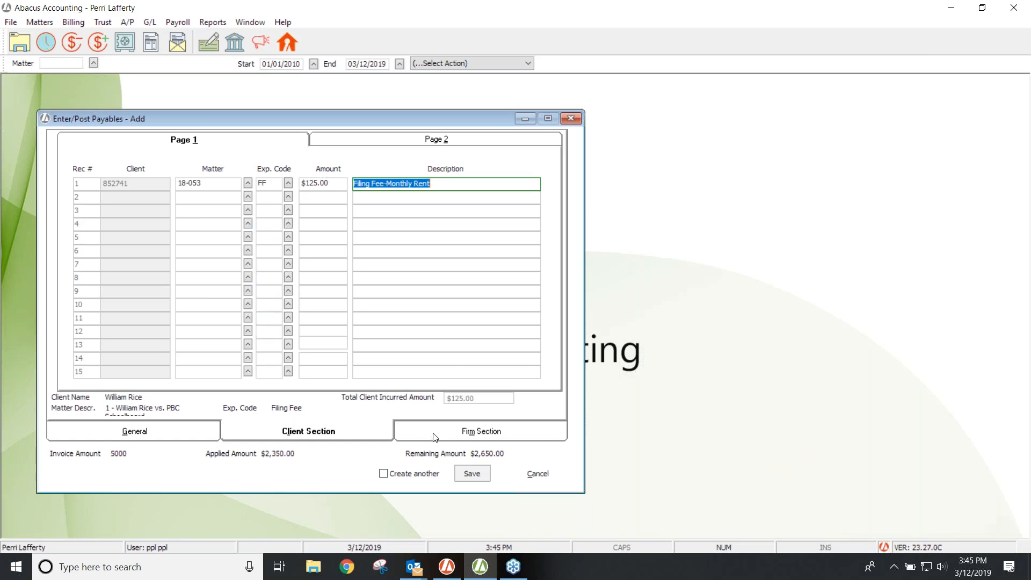
{"action": "left_click", "coordinate": [466, 438]}
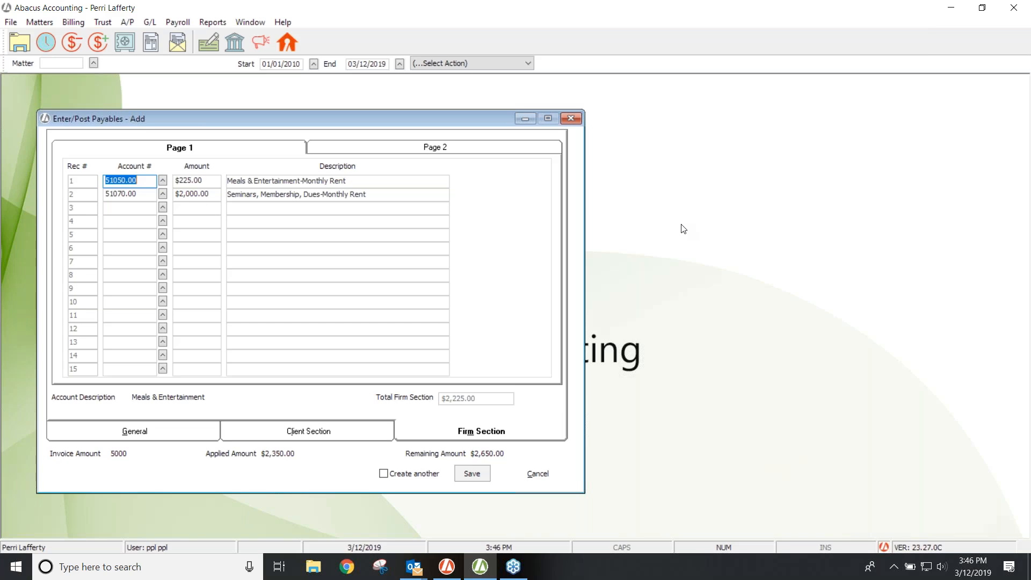
Step: Cancel the invoice without saving changes, leaving the payables list empty at $0.00
{"action": "left_click", "coordinate": [1028, 293]}
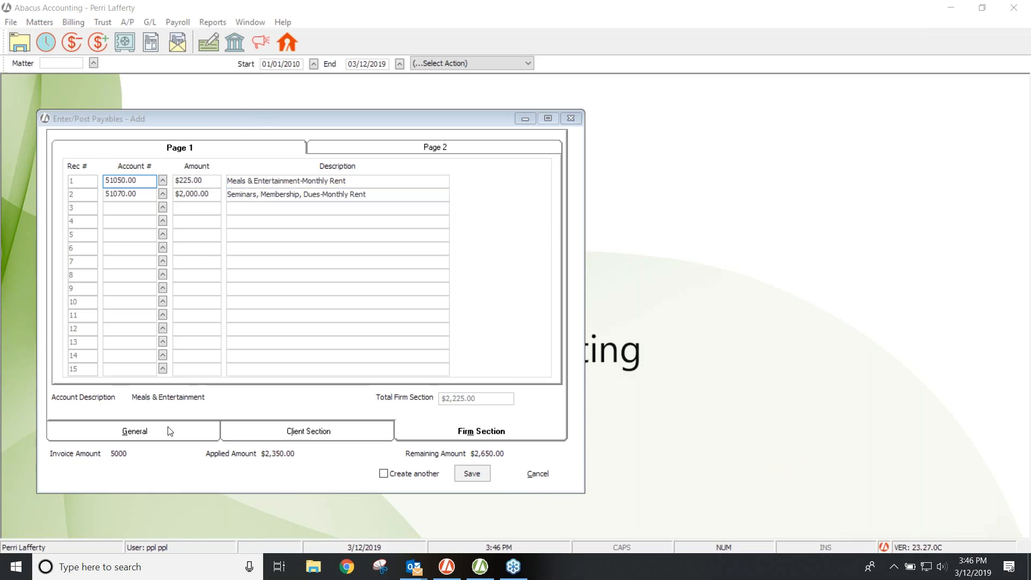
{"action": "left_click", "coordinate": [532, 475]}
{"action": "left_click", "coordinate": [550, 289]}
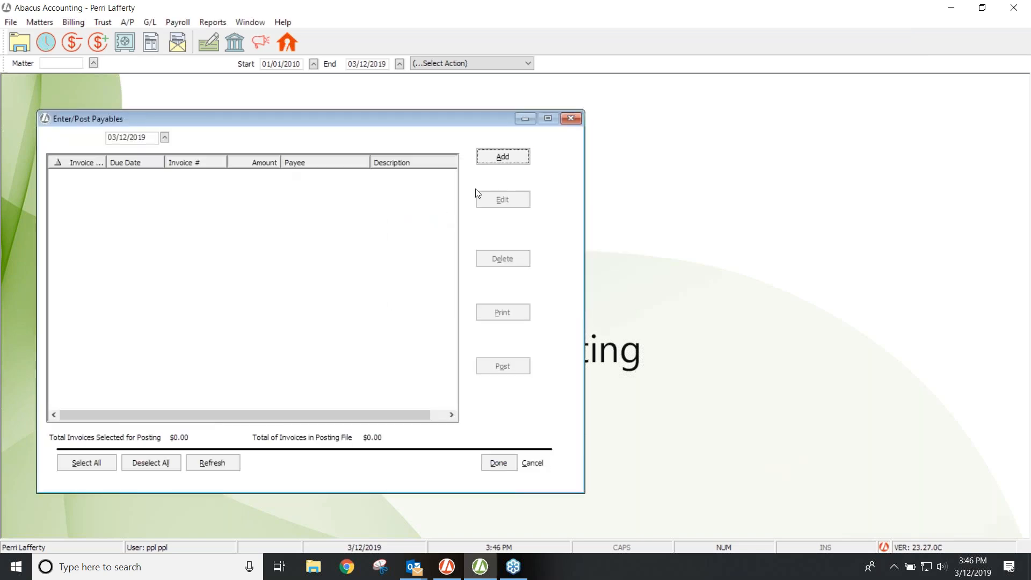
Step: Start a new payable with Clerk of the Court as the vendor
{"action": "left_click", "coordinate": [510, 155]}
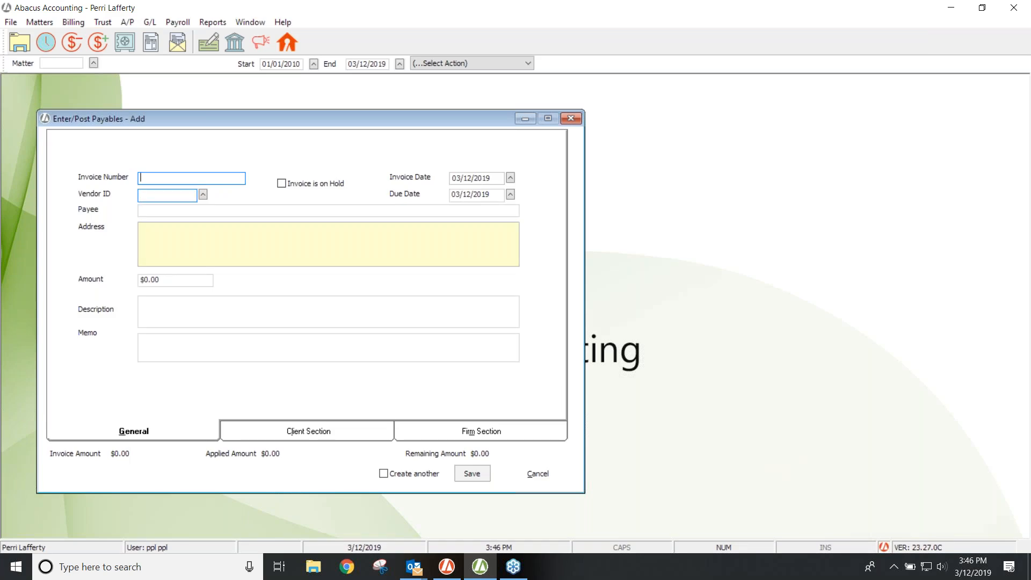
{"action": "left_click", "coordinate": [204, 194]}
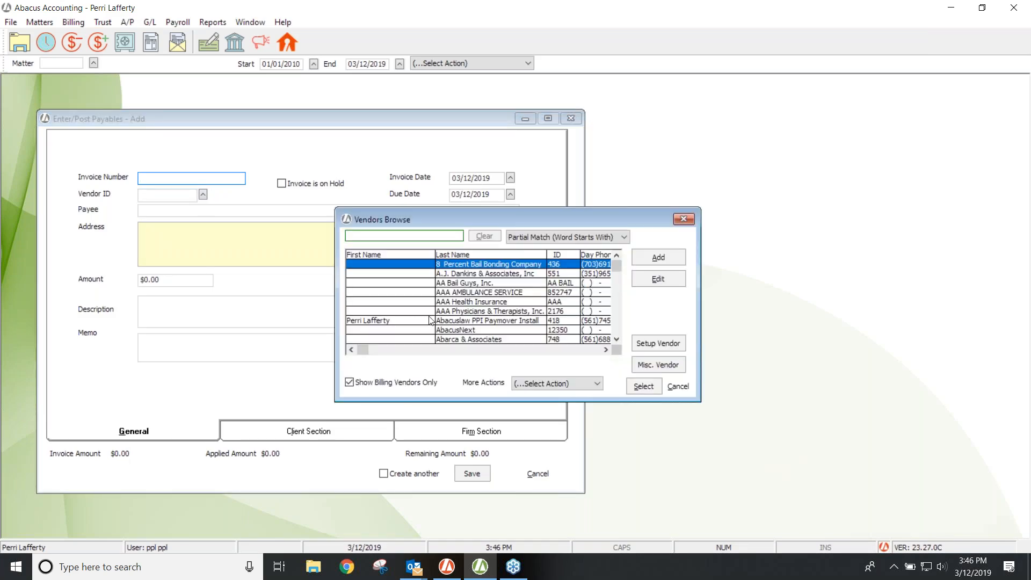
{"action": "type", "text": "clerk"}
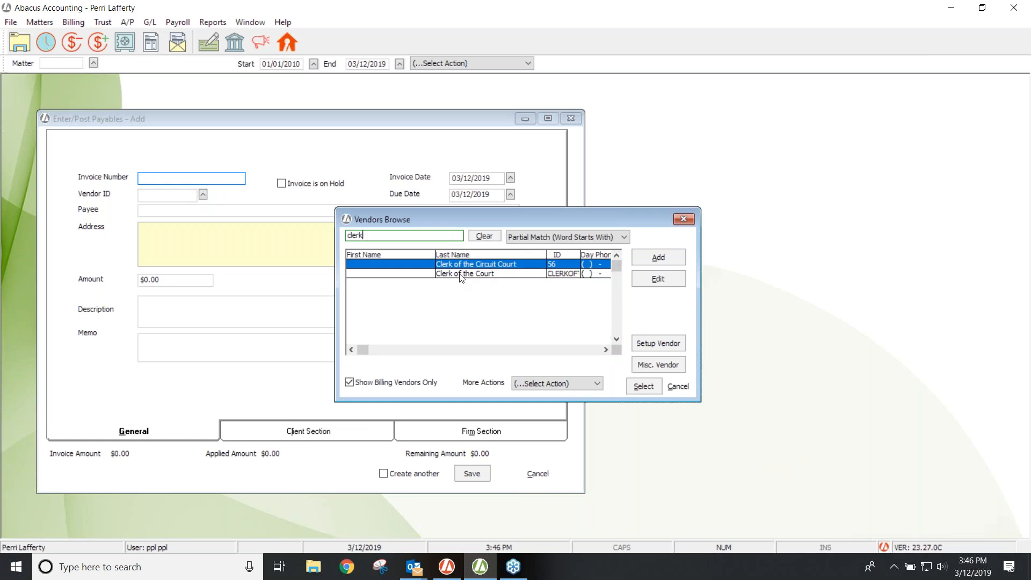
{"action": "double_click", "coordinate": [465, 274]}
Step: Give the payable a $250.00 amount and the description 'Filing Fee for Matter # Cedar Lake'
{"action": "left_click", "coordinate": [188, 280]}
{"action": "type", "text": "250.00"}
{"action": "key", "text": "Tab"}
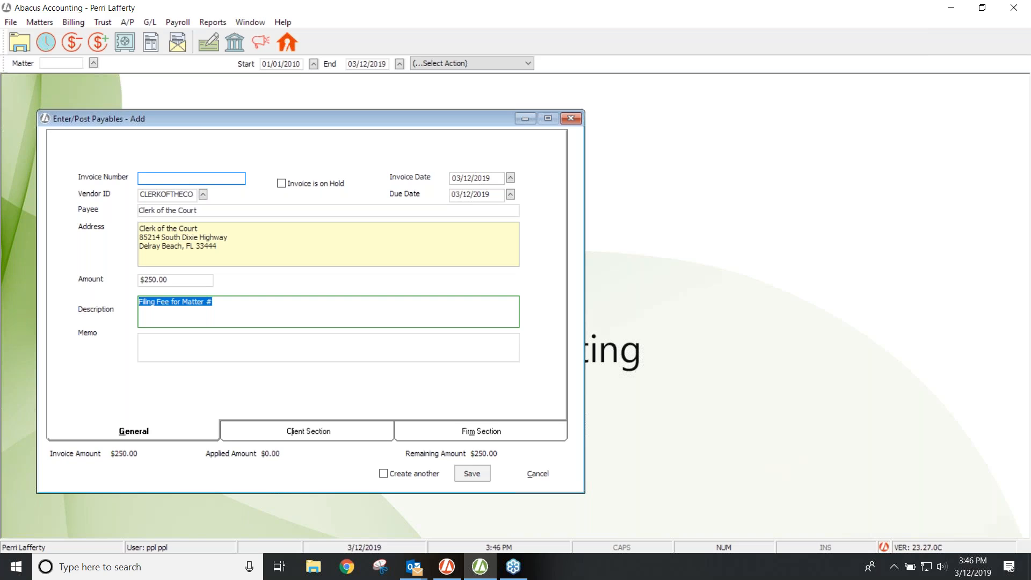
{"action": "key", "text": "End"}
{"action": "type", "text": "Cedar Lake"}
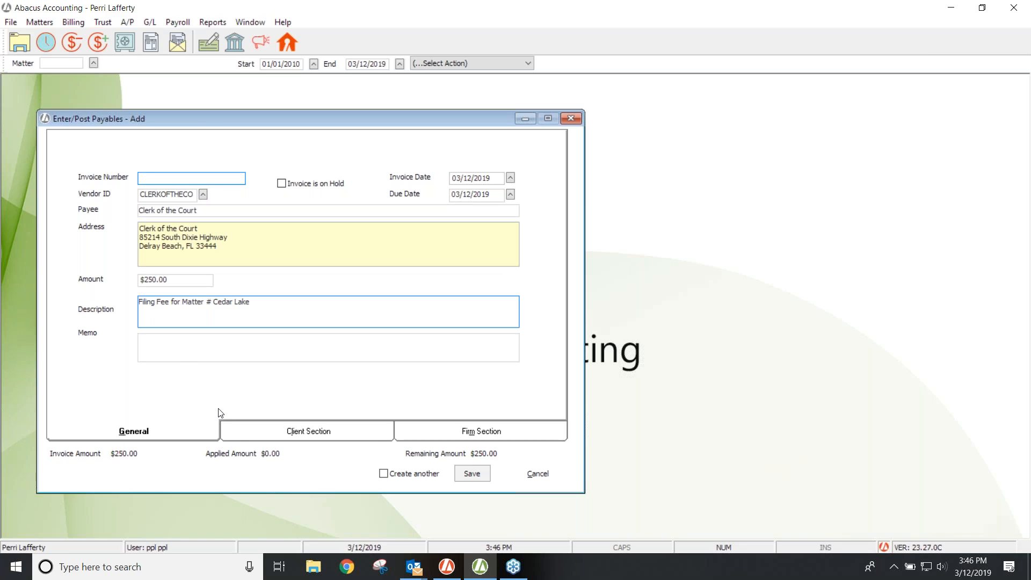
{"action": "left_click", "coordinate": [230, 432]}
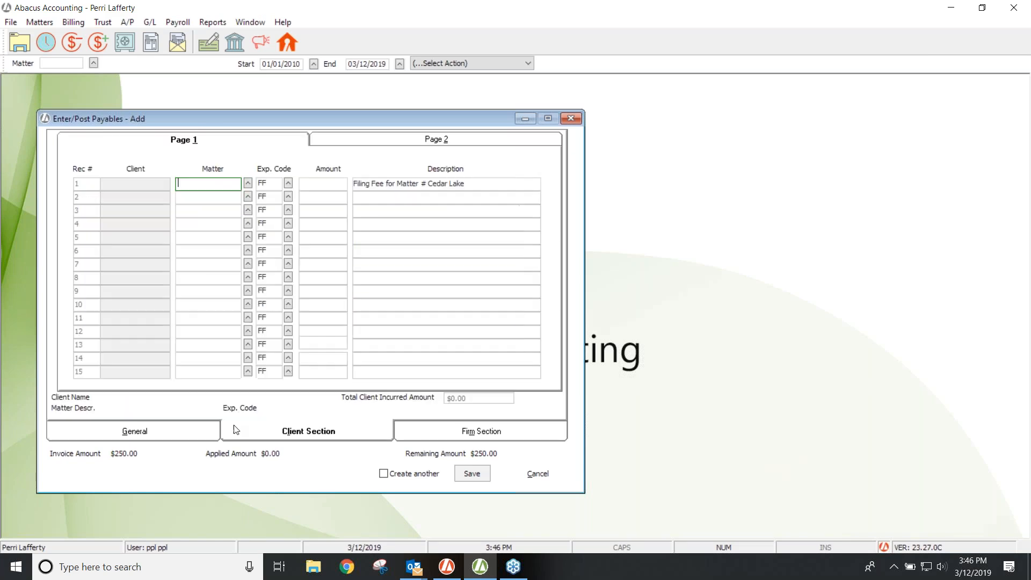
Step: Allocate $250.00 to matter 123 Cedar Lake - Deed, save the payable, and select it for posting
{"action": "left_click", "coordinate": [248, 183]}
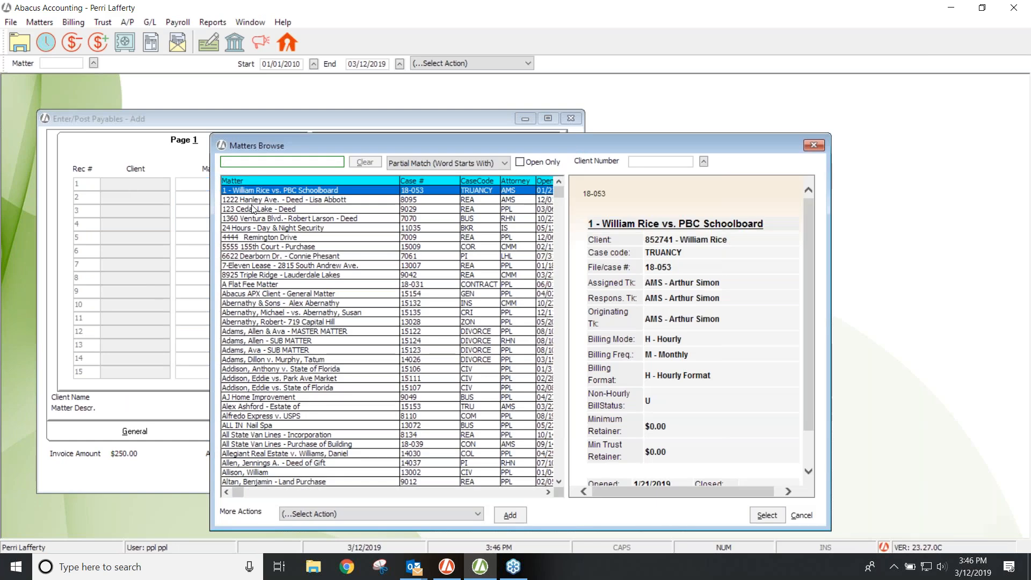
{"action": "double_click", "coordinate": [252, 209]}
{"action": "left_click", "coordinate": [317, 183]}
{"action": "type", "text": "250.00"}
{"action": "key", "text": "Tab"}
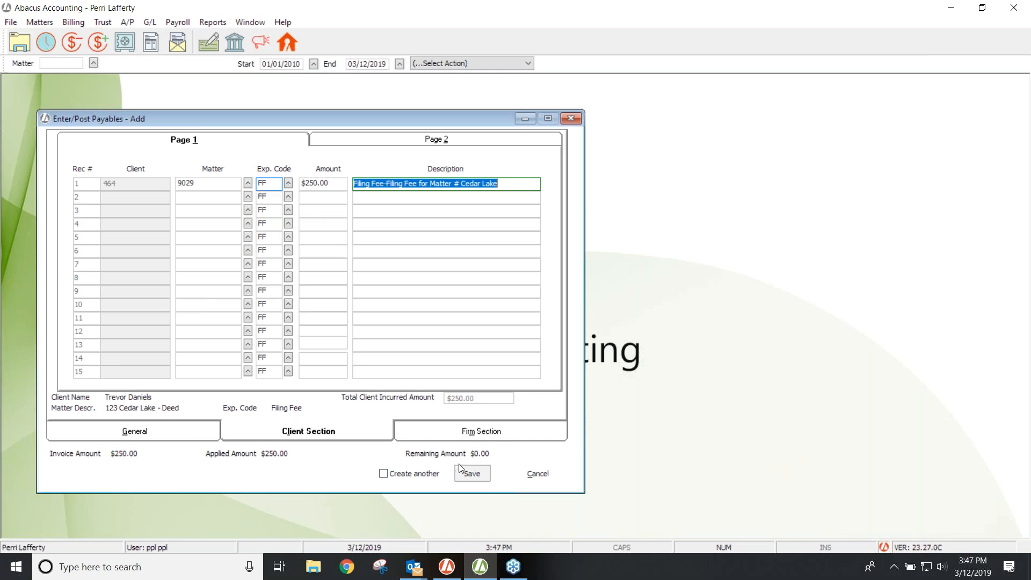
{"action": "left_click", "coordinate": [469, 472]}
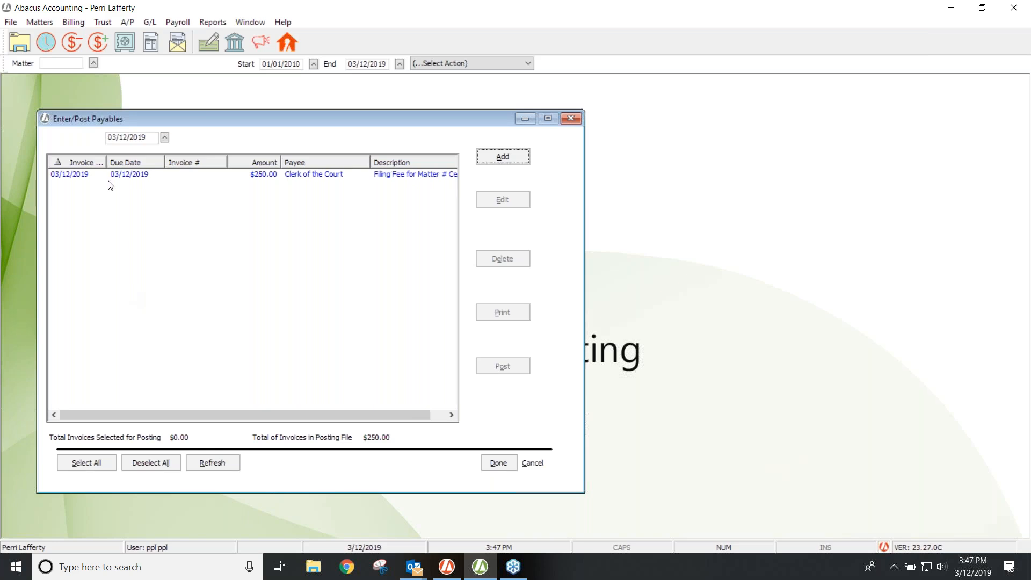
{"action": "left_click", "coordinate": [269, 174]}
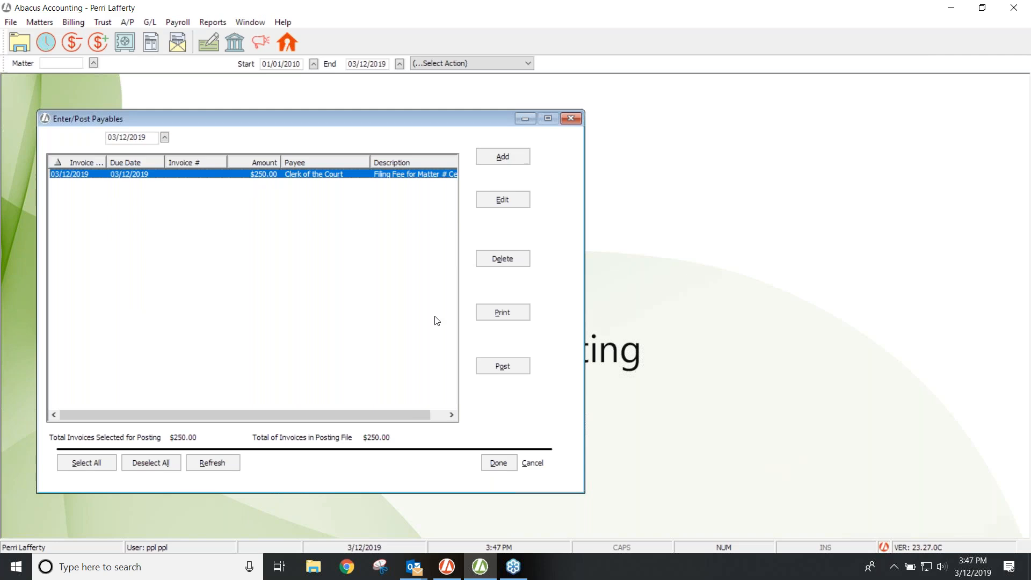
Step: Post the $250.00 Clerk of the Court invoice, browse the Matters and A/P menus, and close Enter/Post Payables
{"action": "left_click", "coordinate": [497, 366]}
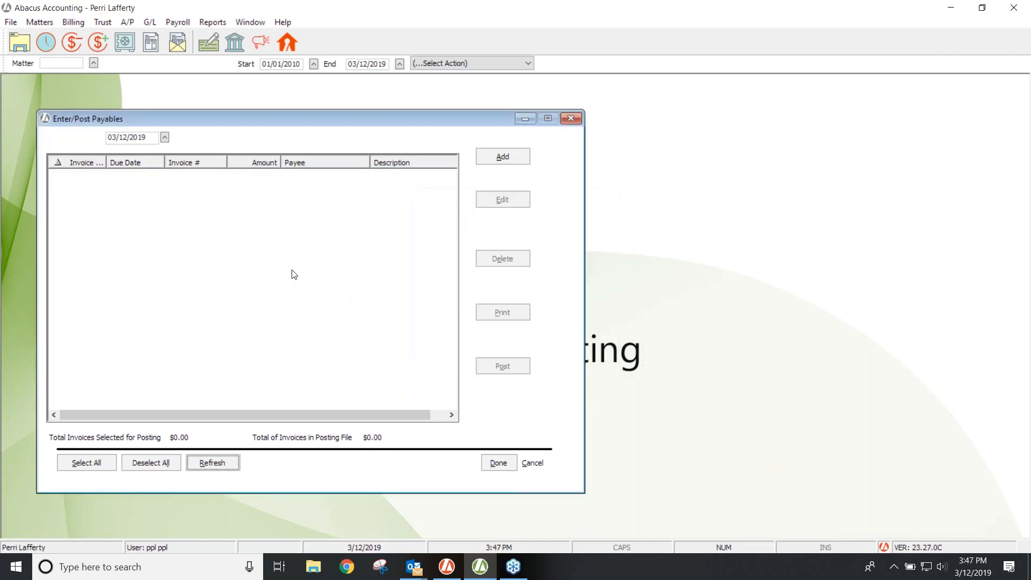
{"action": "left_click", "coordinate": [34, 22]}
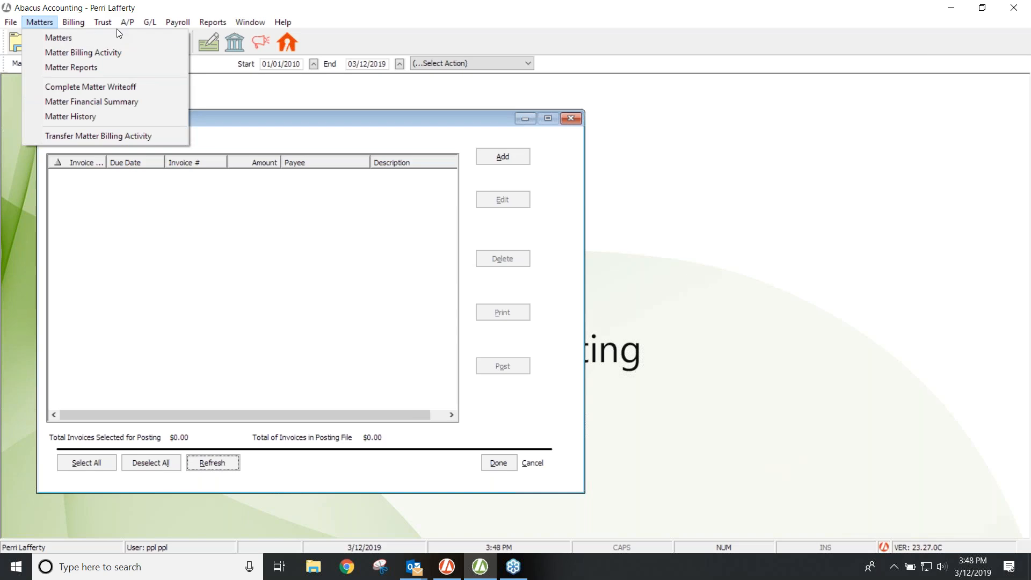
{"action": "mouse_move", "coordinate": [128, 22]}
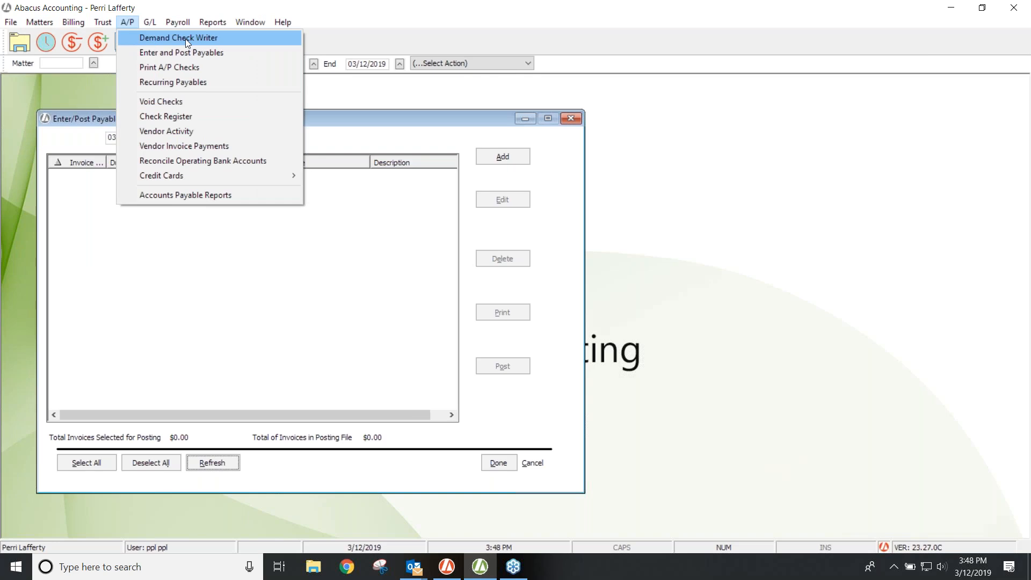
{"action": "left_click", "coordinate": [381, 304]}
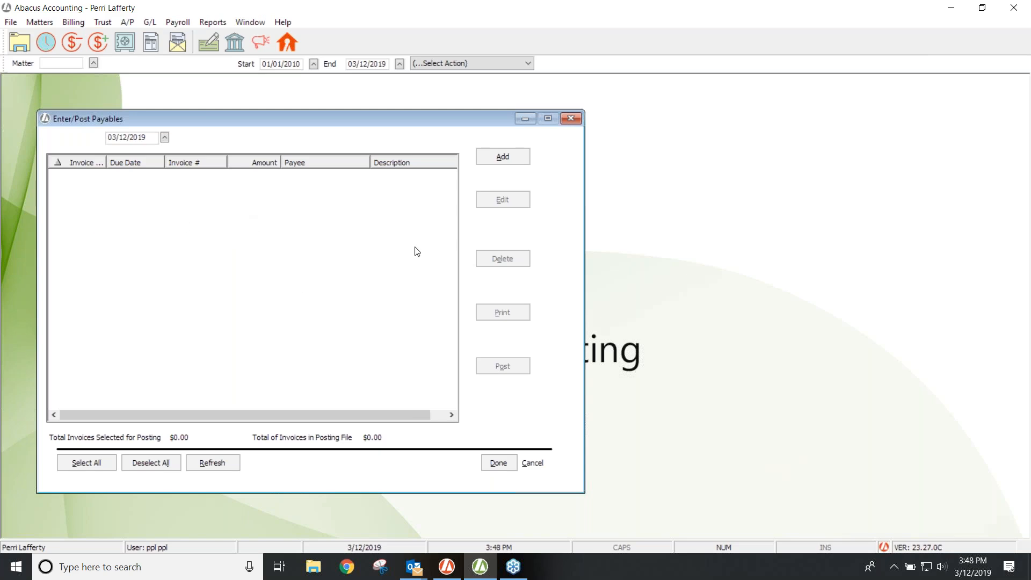
{"action": "left_click", "coordinate": [564, 117]}
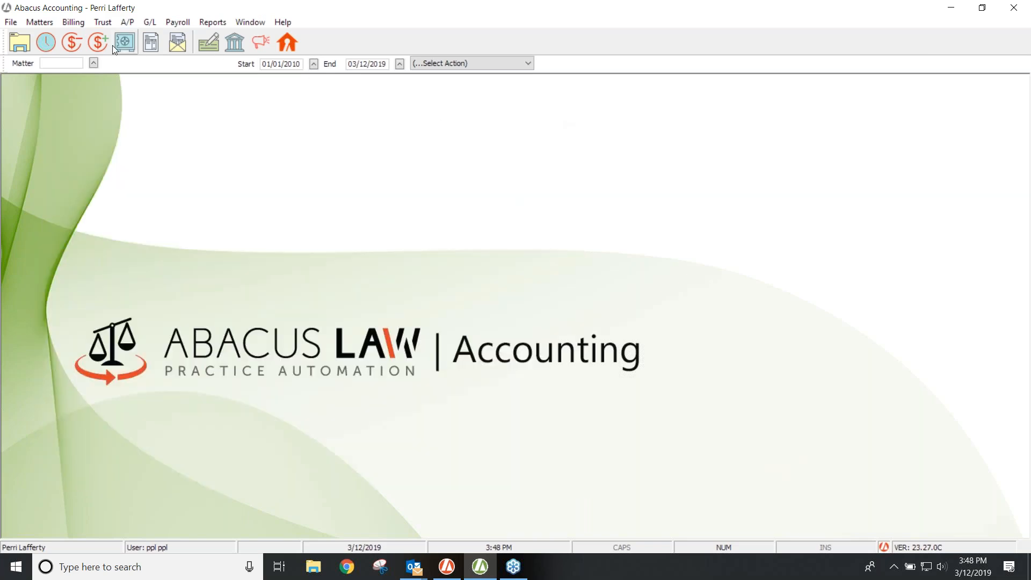
Step: Open Print A/P Checks and view the Check Selection list of ten unpaid payables
{"action": "left_click", "coordinate": [128, 22]}
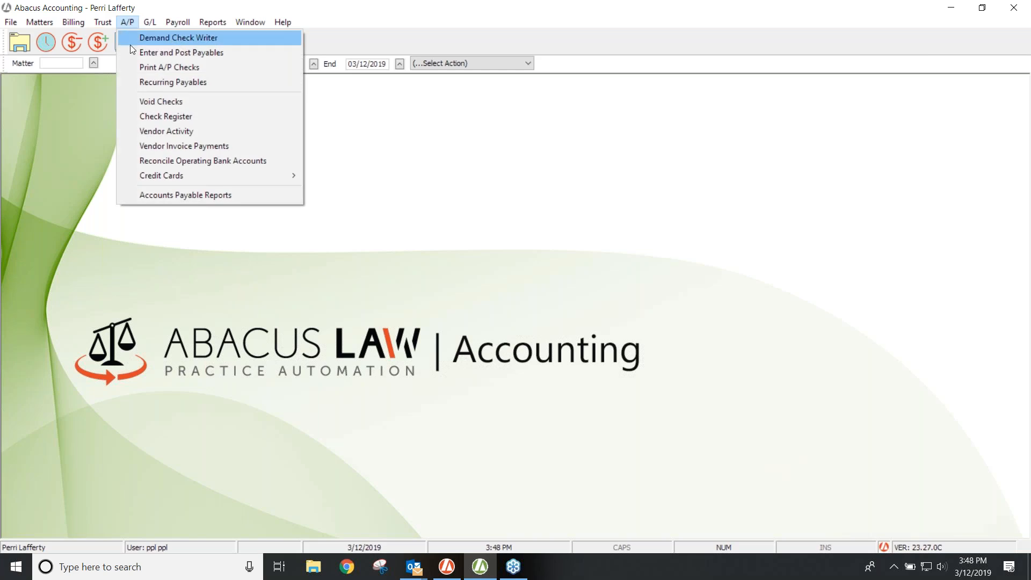
{"action": "left_click", "coordinate": [192, 68]}
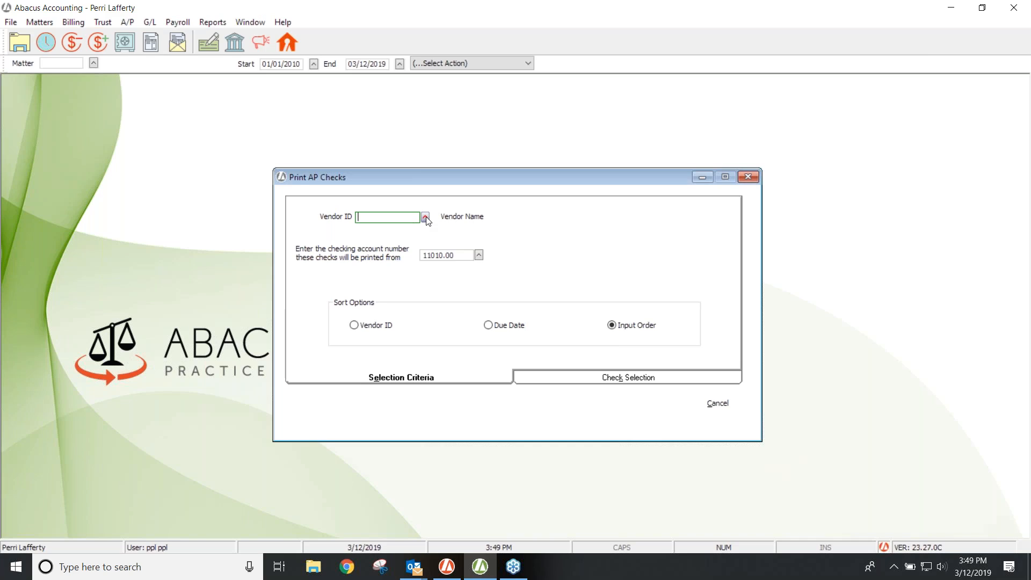
{"action": "left_click", "coordinate": [633, 382]}
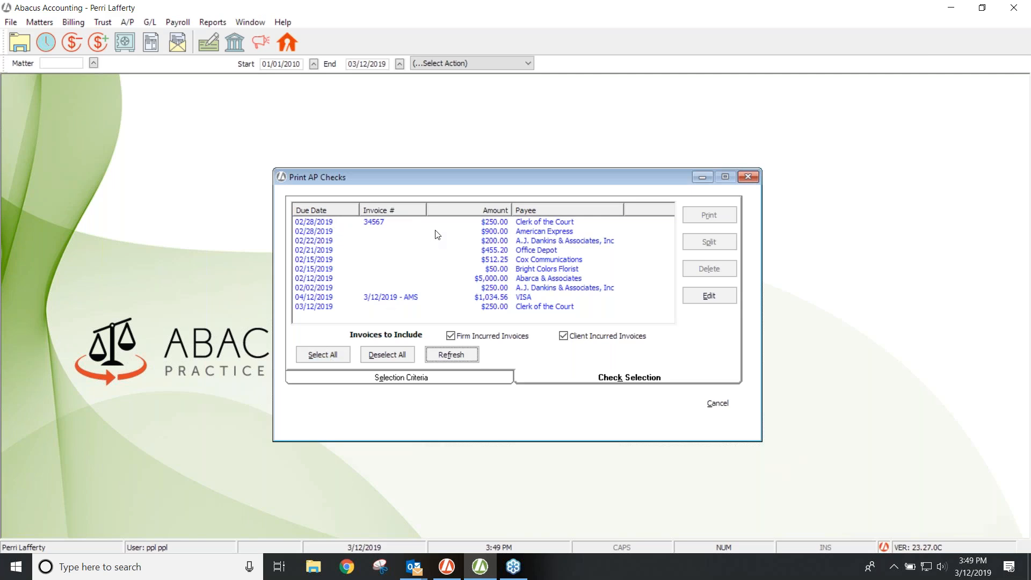
Step: Try selecting several invoices, then select the $5,000.00 Abarca & Associates invoice and open Split
{"action": "left_click", "coordinate": [394, 232], "text": "shift"}
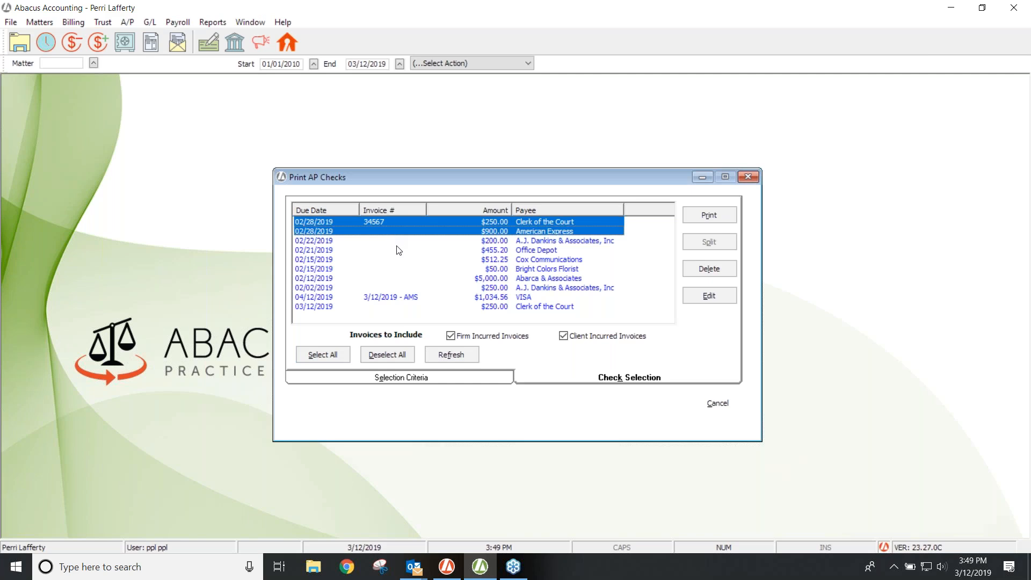
{"action": "left_click", "coordinate": [402, 260], "text": "ctrl"}
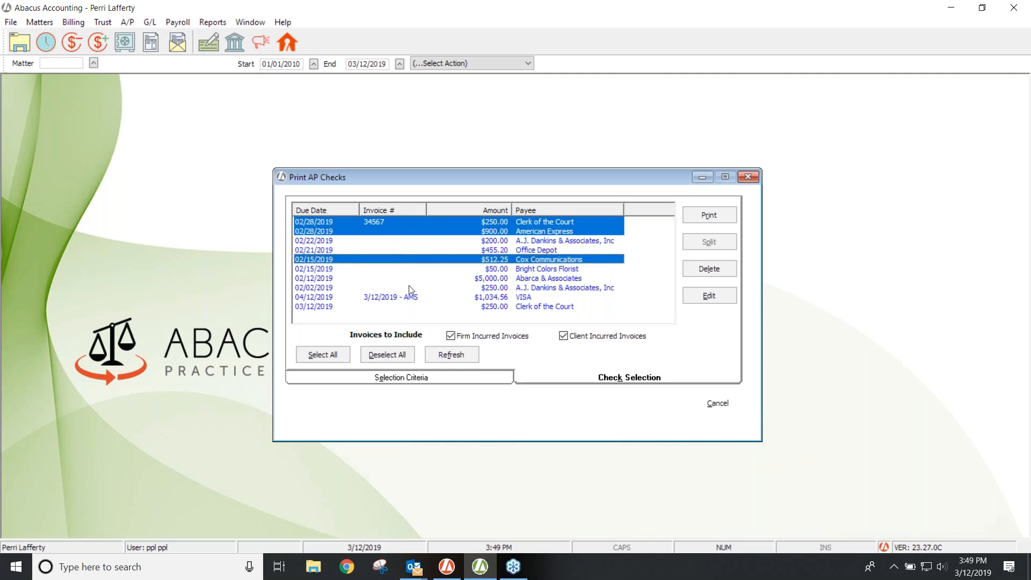
{"action": "left_click", "coordinate": [410, 286]}
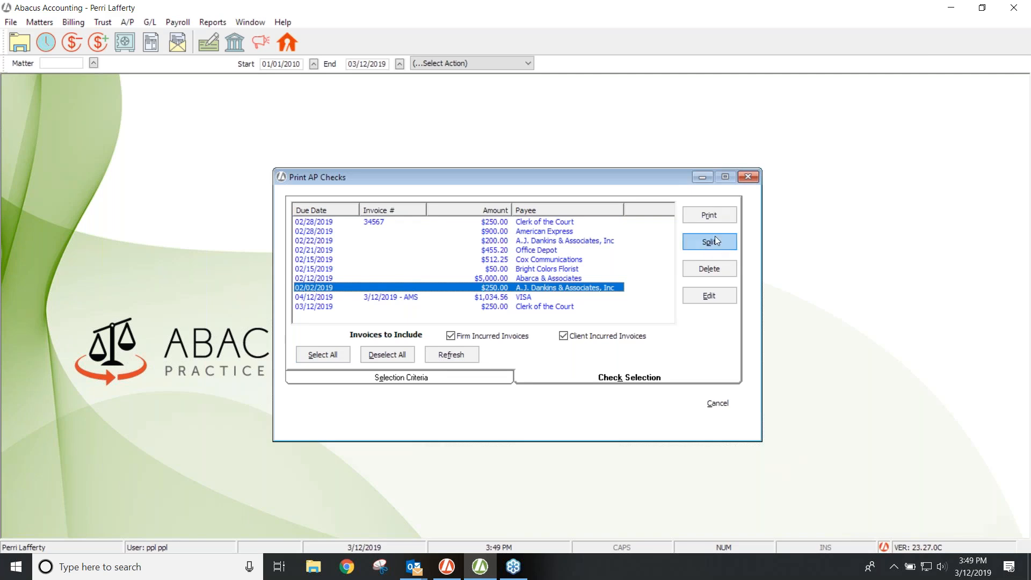
{"action": "left_click", "coordinate": [496, 278]}
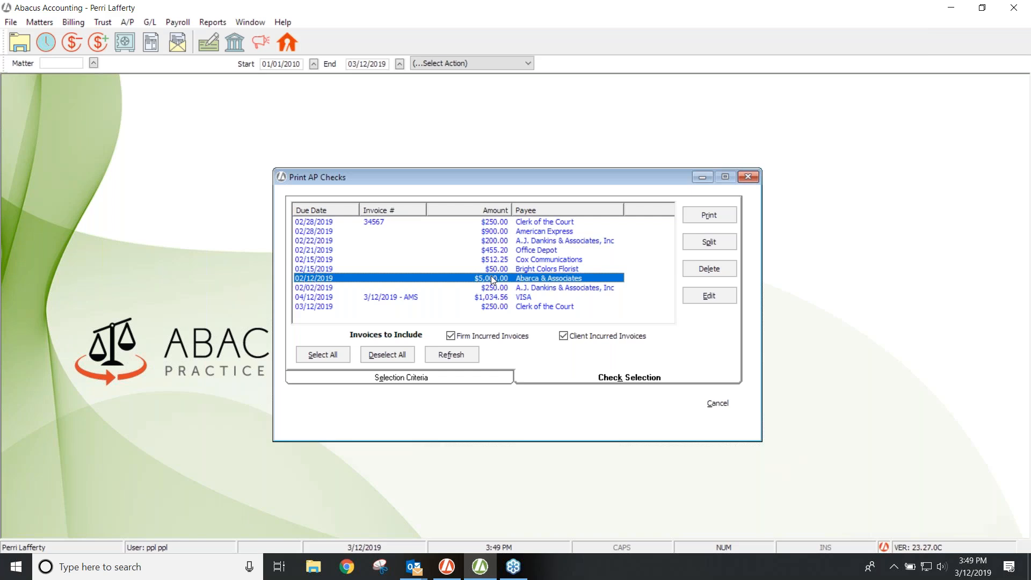
{"action": "left_click", "coordinate": [707, 250]}
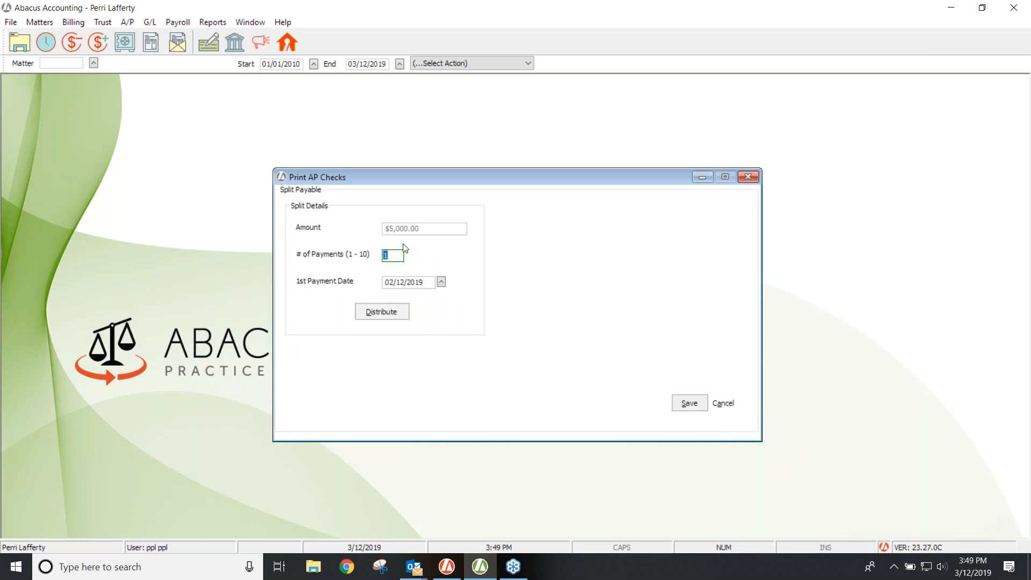
Step: Distribute the $5,000.00 Abarca invoice over 2 payments, $500.00 then $4,500.00, and save
{"action": "type", "text": "2"}
{"action": "left_click", "coordinate": [379, 315]}
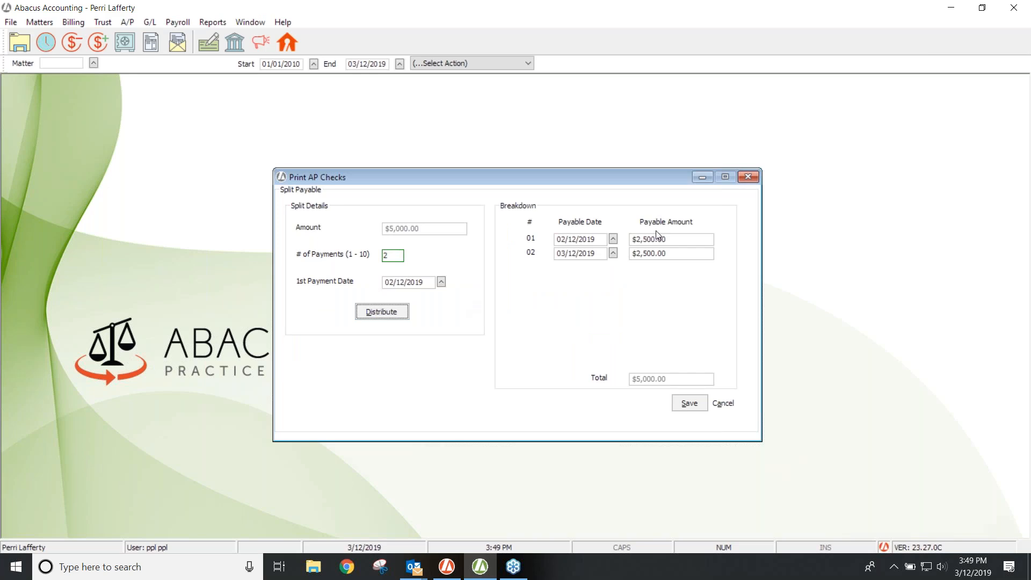
{"action": "left_click", "coordinate": [683, 240]}
{"action": "type", "text": "500.00"}
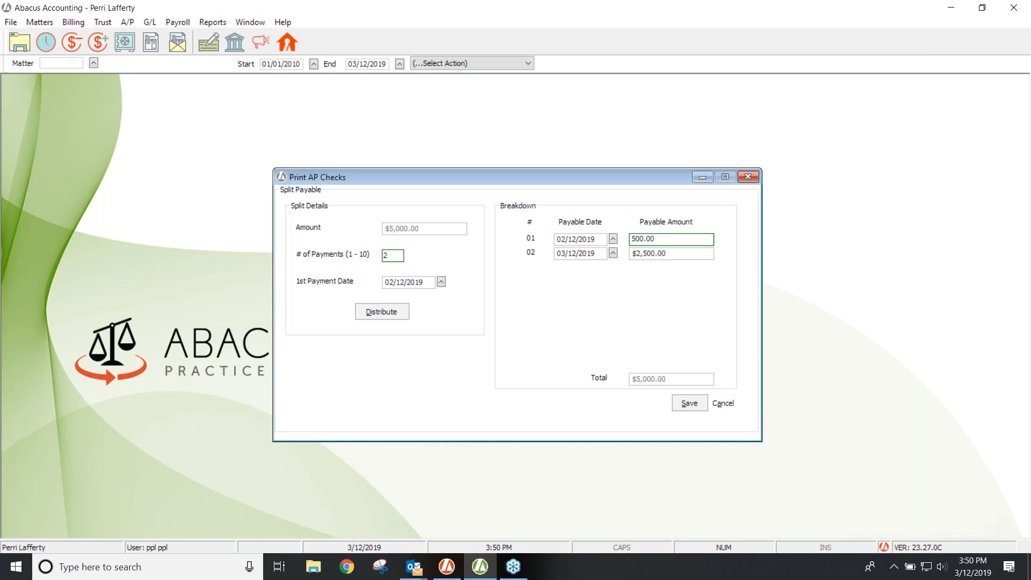
{"action": "key", "text": "Tab"}
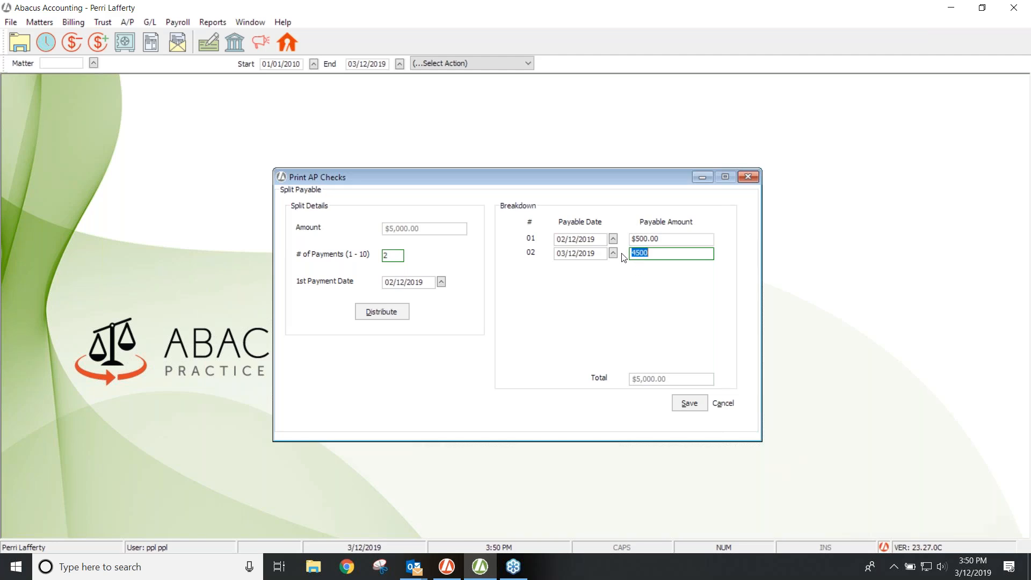
{"action": "left_click", "coordinate": [686, 405]}
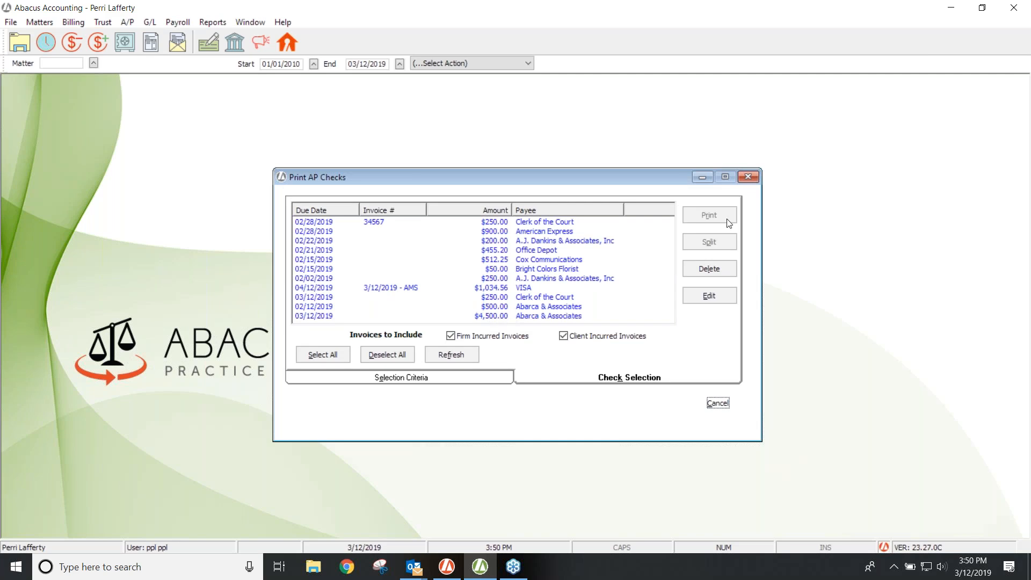
Step: Post the $500.00 Abarca & Associates payment with 'Post Only, Do not print checks'
{"action": "left_click", "coordinate": [497, 307]}
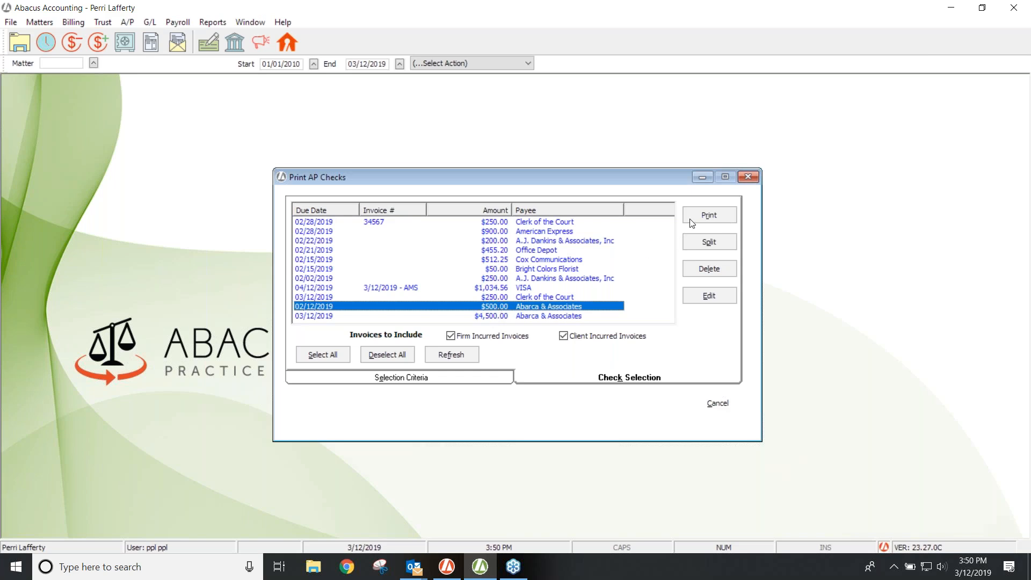
{"action": "left_click", "coordinate": [710, 215]}
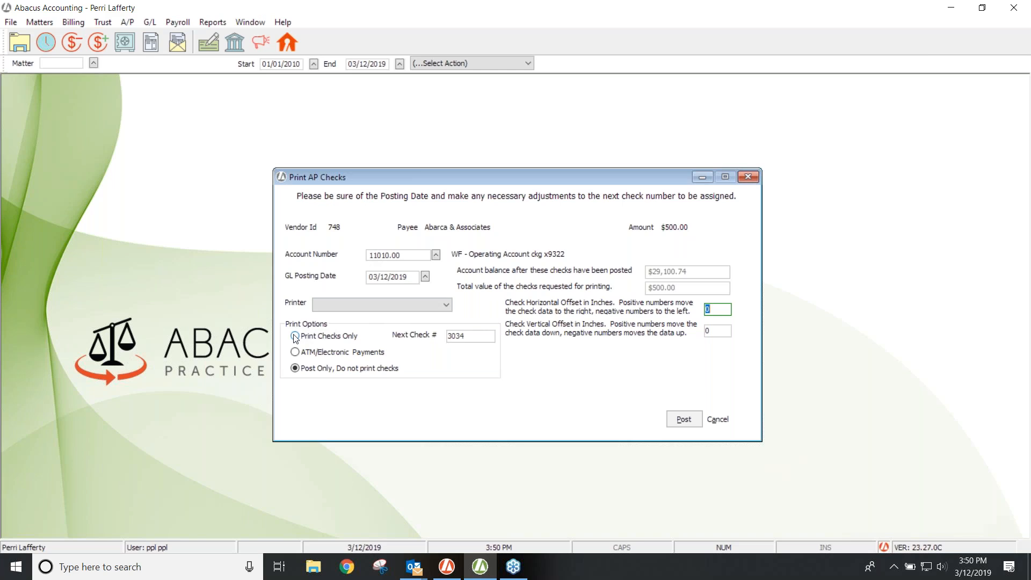
{"action": "left_click", "coordinate": [295, 353]}
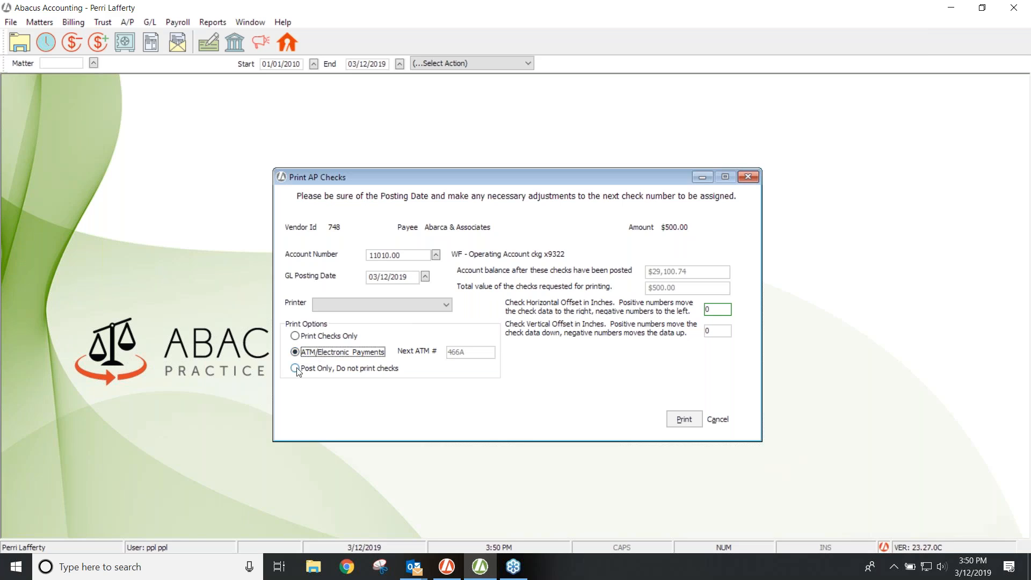
{"action": "left_click", "coordinate": [295, 368]}
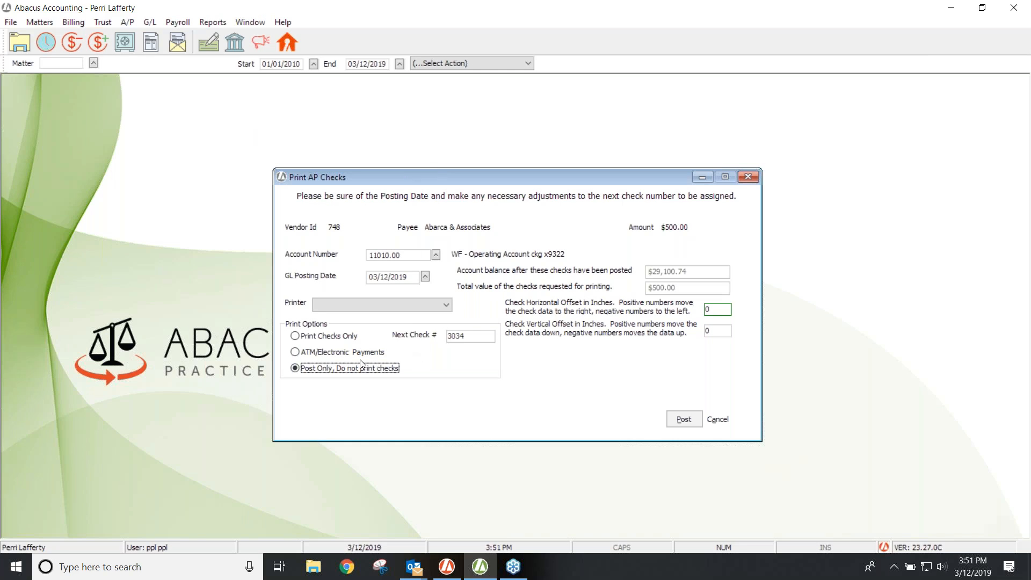
{"action": "left_click", "coordinate": [685, 418]}
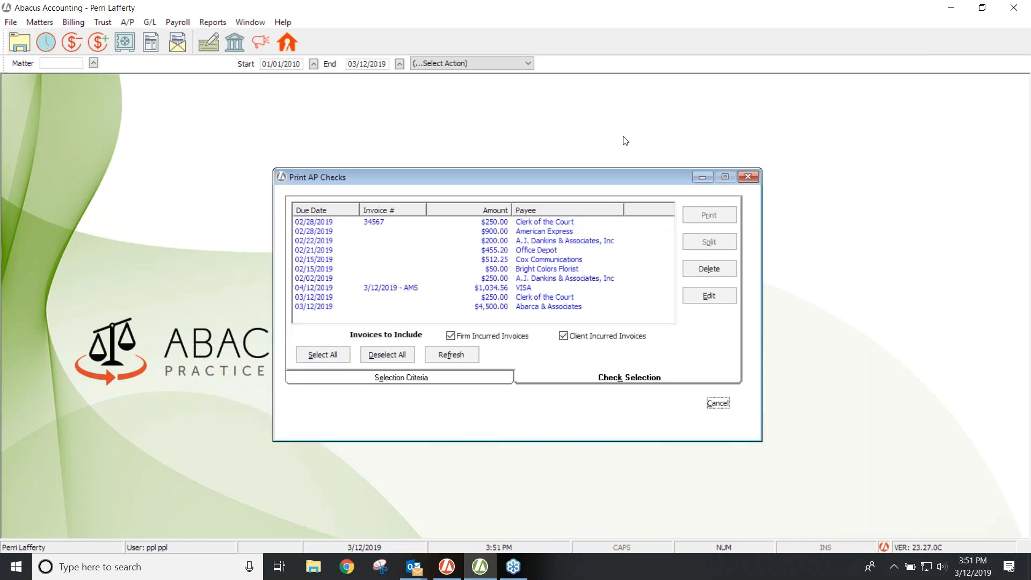
Step: Close Print AP Checks and bring up the A/P Recurring Payables list
{"action": "left_click", "coordinate": [747, 178]}
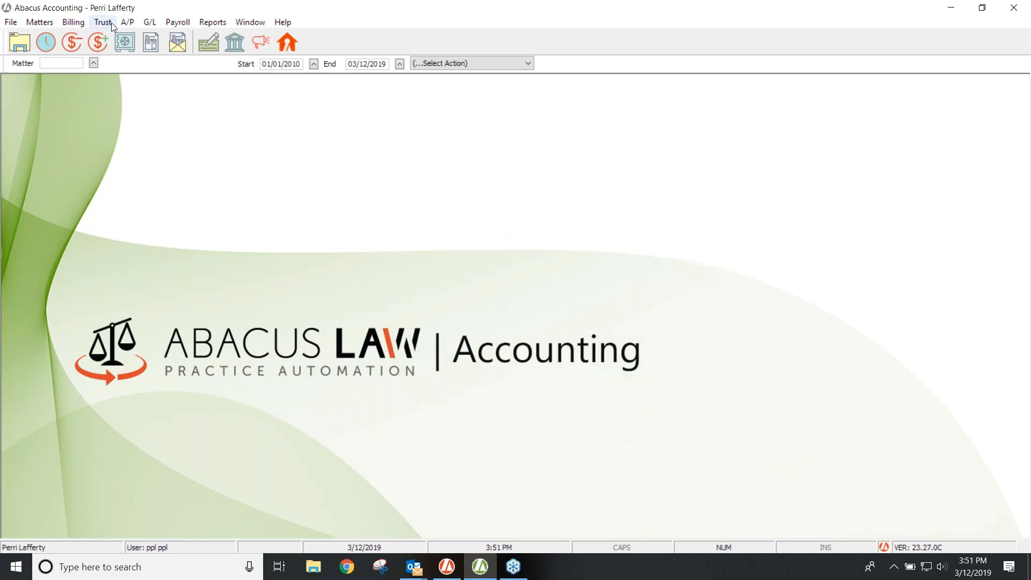
{"action": "left_click", "coordinate": [126, 22]}
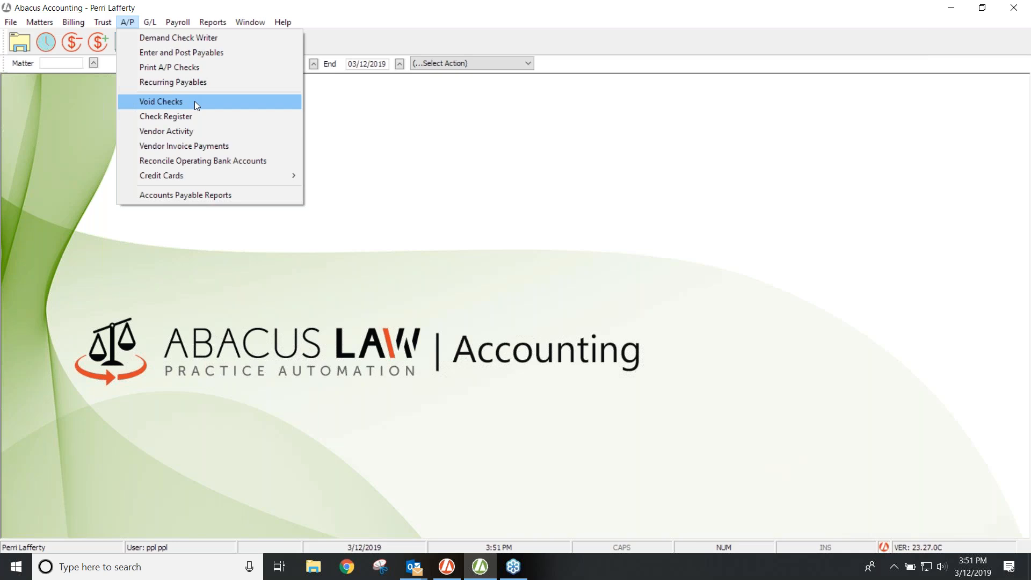
{"action": "left_click", "coordinate": [190, 81]}
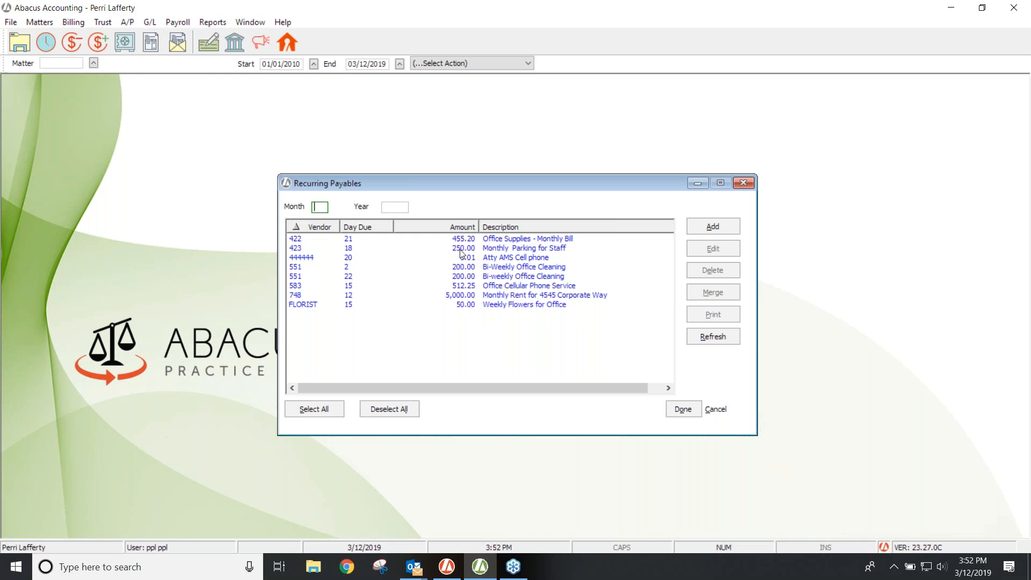
Step: Edit the vendor 423 EZ-Pass Monthly Parking for Staff payable ($250.00, due day 18)
{"action": "left_click", "coordinate": [463, 249]}
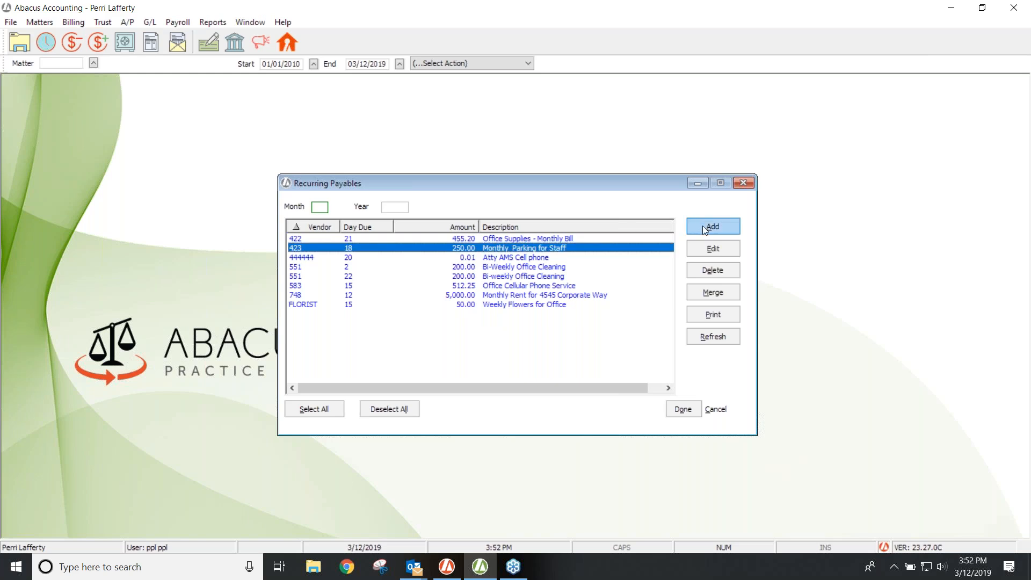
{"action": "left_click", "coordinate": [699, 248]}
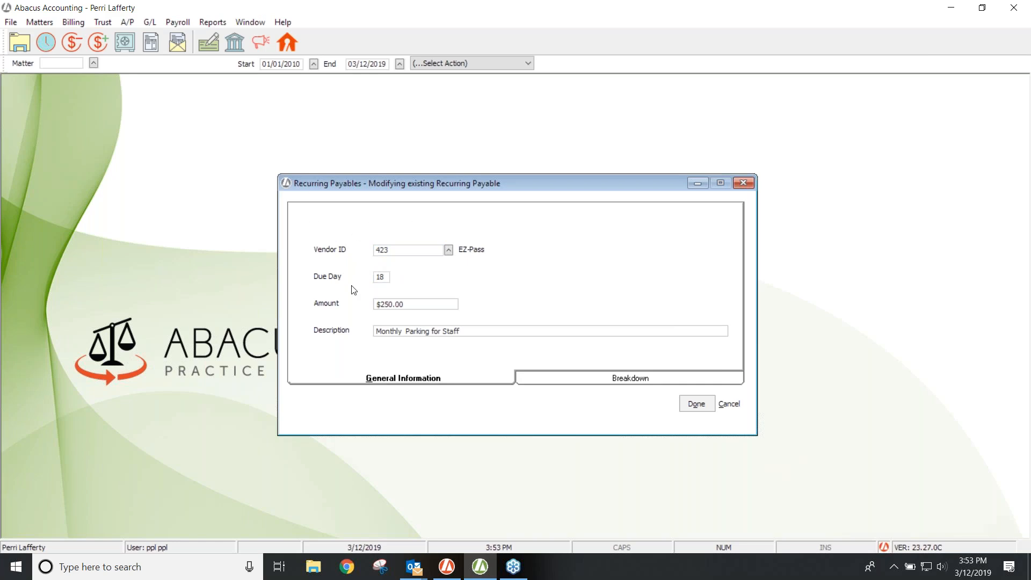
Step: Review the parking payable's due day and account breakdown, then close it
{"action": "left_click", "coordinate": [377, 280]}
{"action": "left_click", "coordinate": [524, 380]}
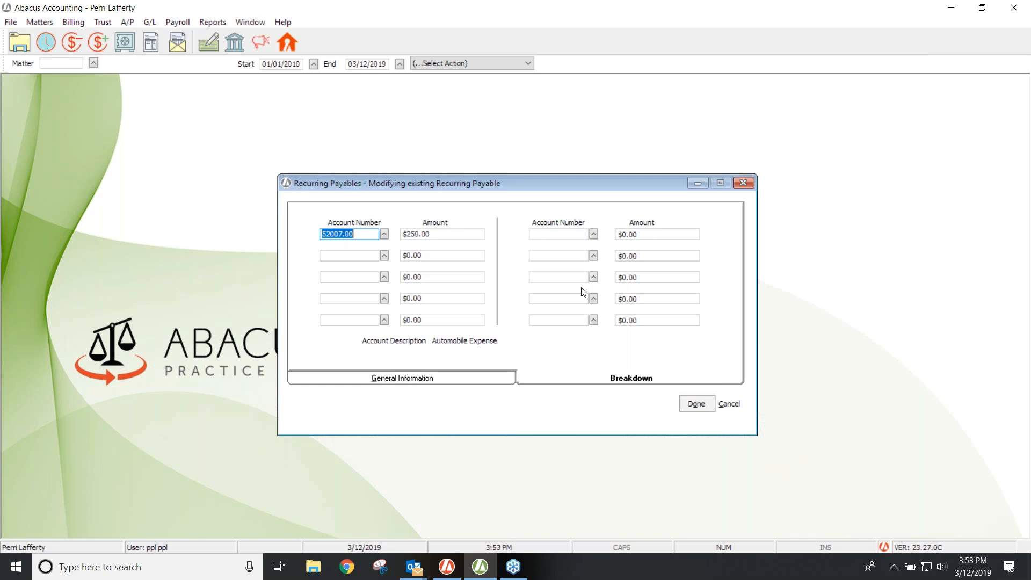
{"action": "left_click", "coordinate": [696, 403]}
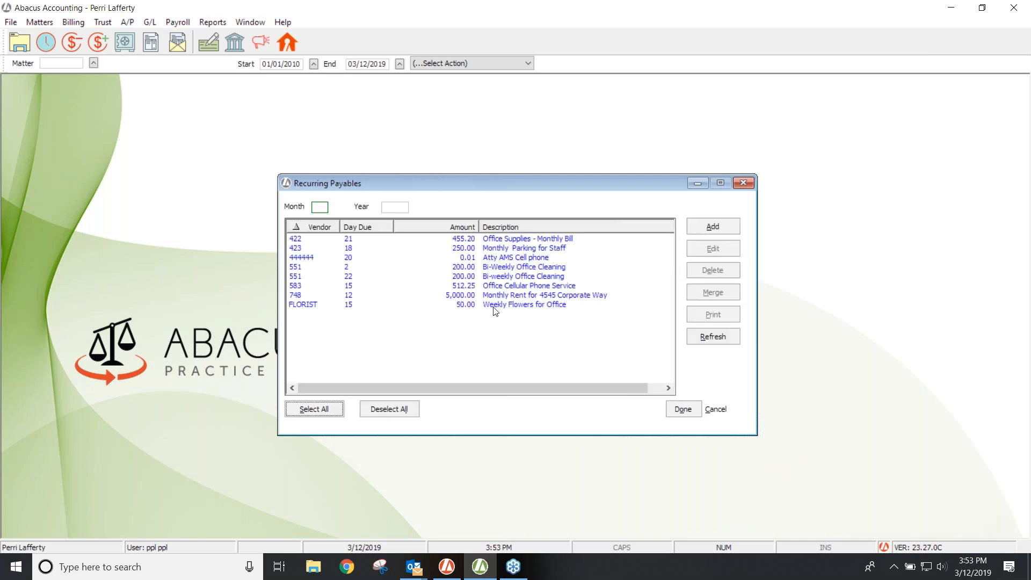
Step: Change the Office Supplies - Monthly Bill payable amount from 455.20 to .01
{"action": "left_click", "coordinate": [514, 258]}
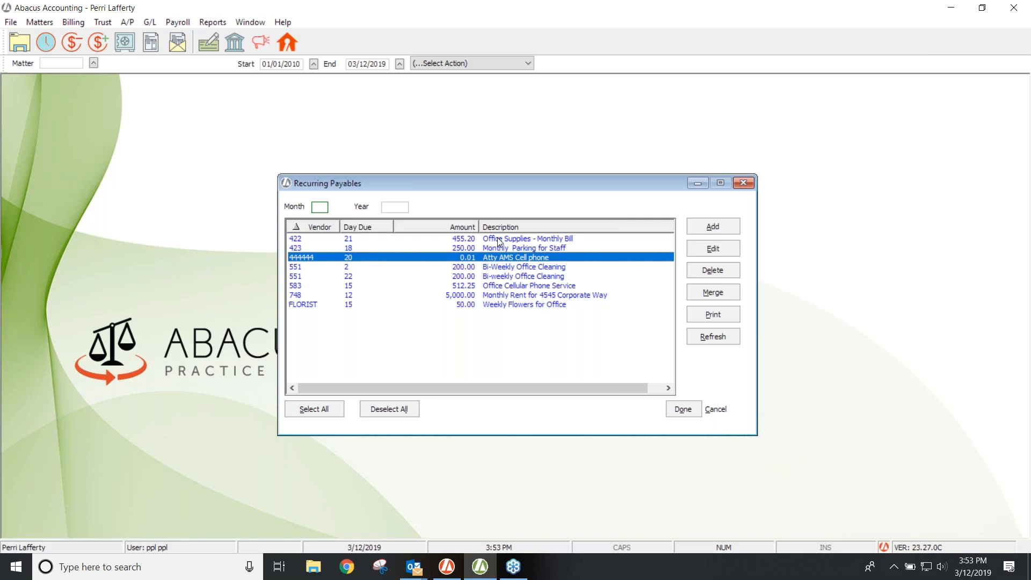
{"action": "left_click", "coordinate": [499, 243]}
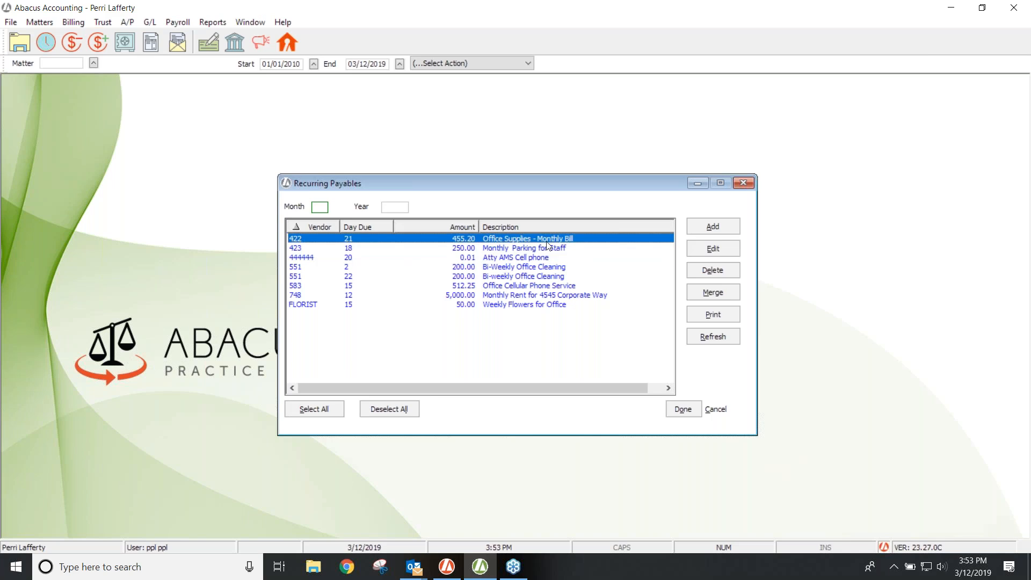
{"action": "left_click", "coordinate": [713, 249]}
{"action": "left_click", "coordinate": [411, 304]}
{"action": "double_click", "coordinate": [411, 305]}
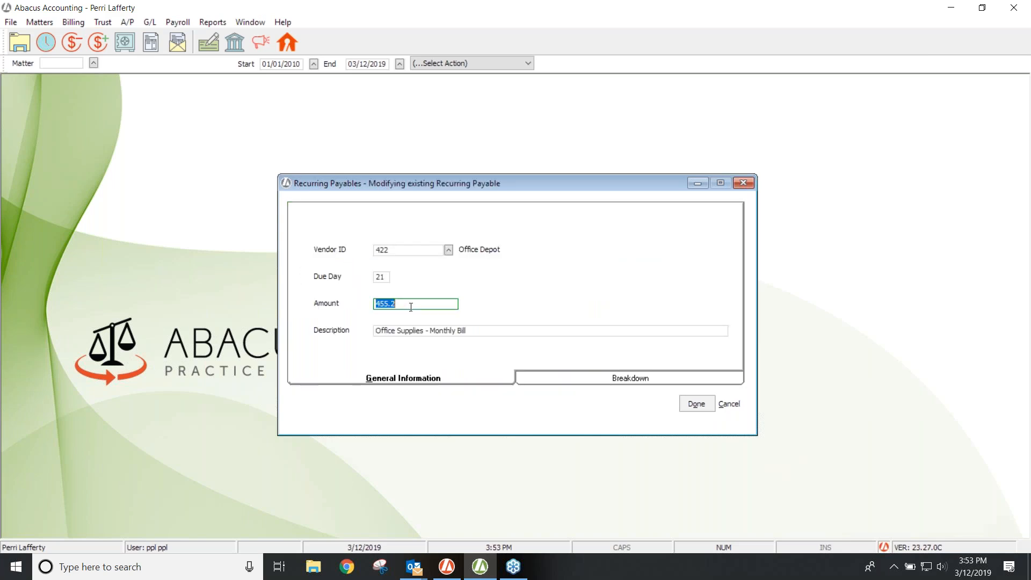
{"action": "type", "text": "0"}
{"action": "key", "text": "BackSpace"}
{"action": "type", "text": ".01"}
{"action": "key", "text": "Tab"}
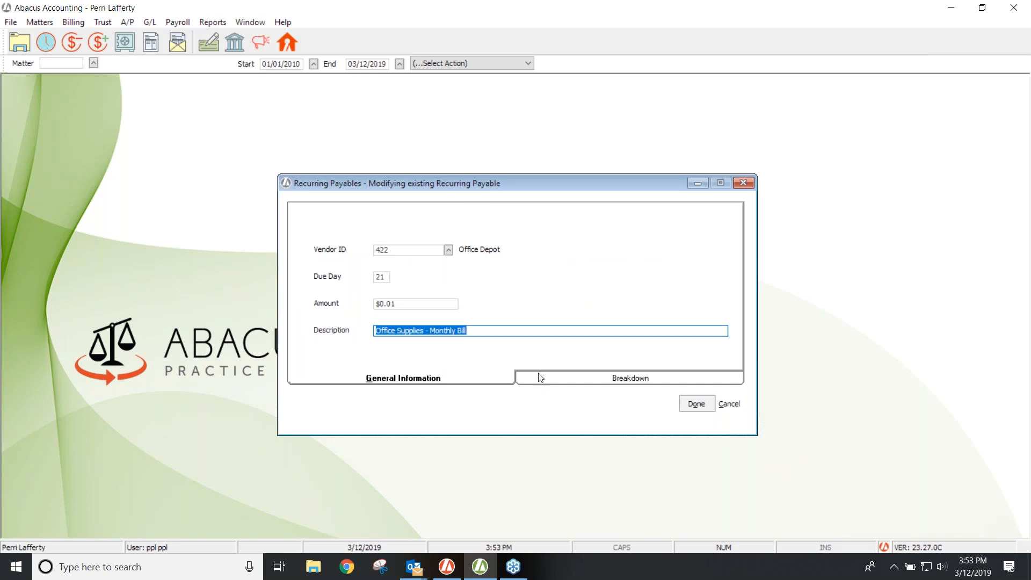
Step: Set the Breakdown amount to .01 as well and save the payable
{"action": "left_click", "coordinate": [541, 378]}
{"action": "double_click", "coordinate": [424, 234]}
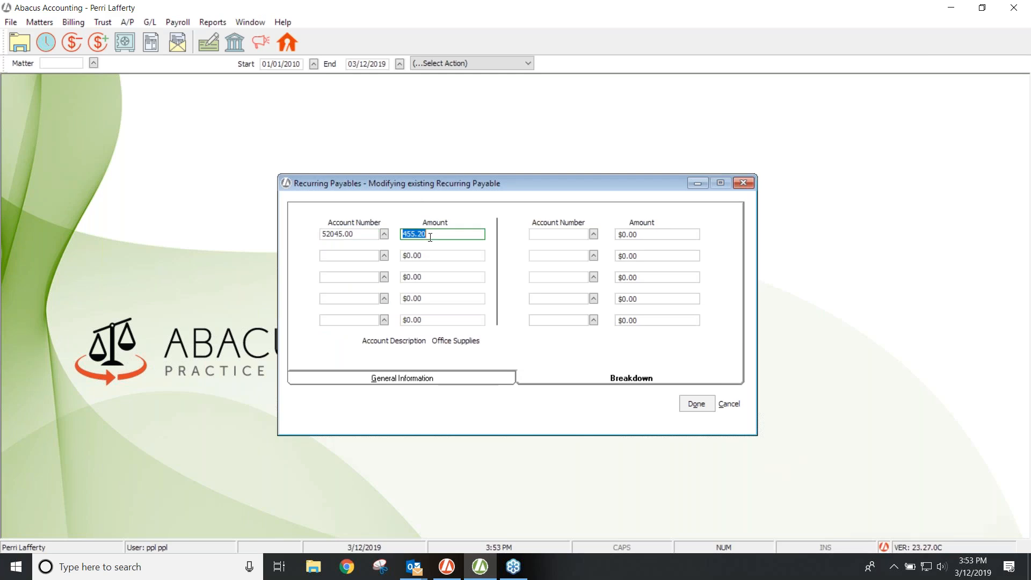
{"action": "type", "text": ".01"}
{"action": "key", "text": "Tab"}
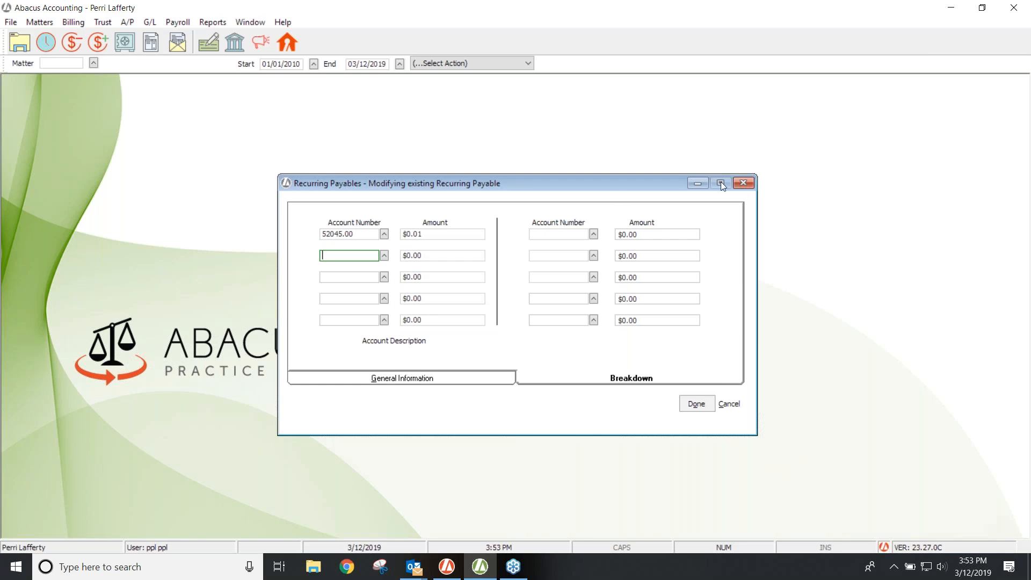
{"action": "left_click", "coordinate": [696, 406]}
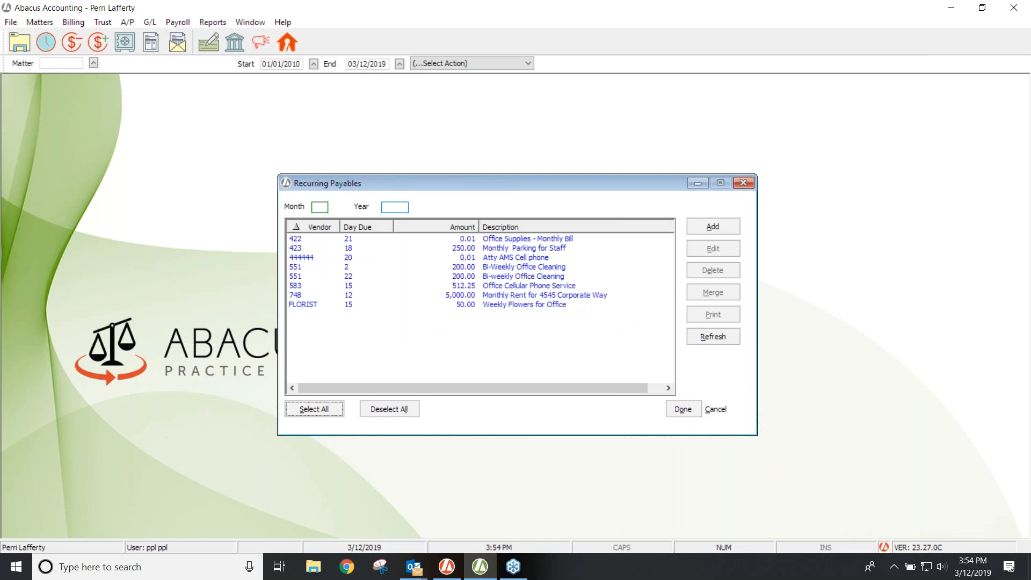
Step: Merge all recurring payables for 03/2019, clear the vendor 444444 and 7-merged messages, and close the list
{"action": "left_click", "coordinate": [321, 207]}
{"action": "type", "text": "03"}
{"action": "left_click", "coordinate": [392, 208]}
{"action": "type", "text": "2019"}
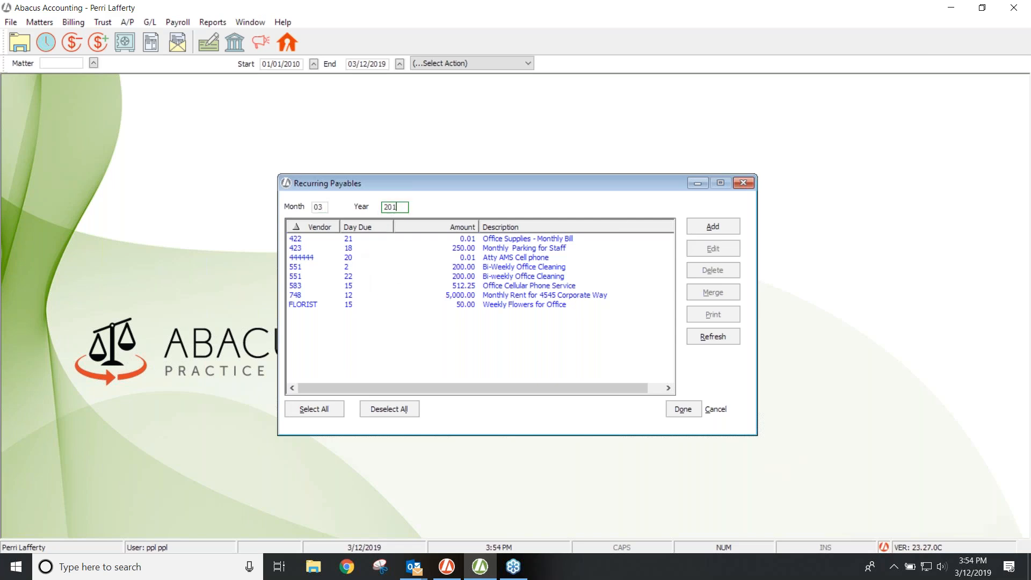
{"action": "left_click", "coordinate": [307, 411]}
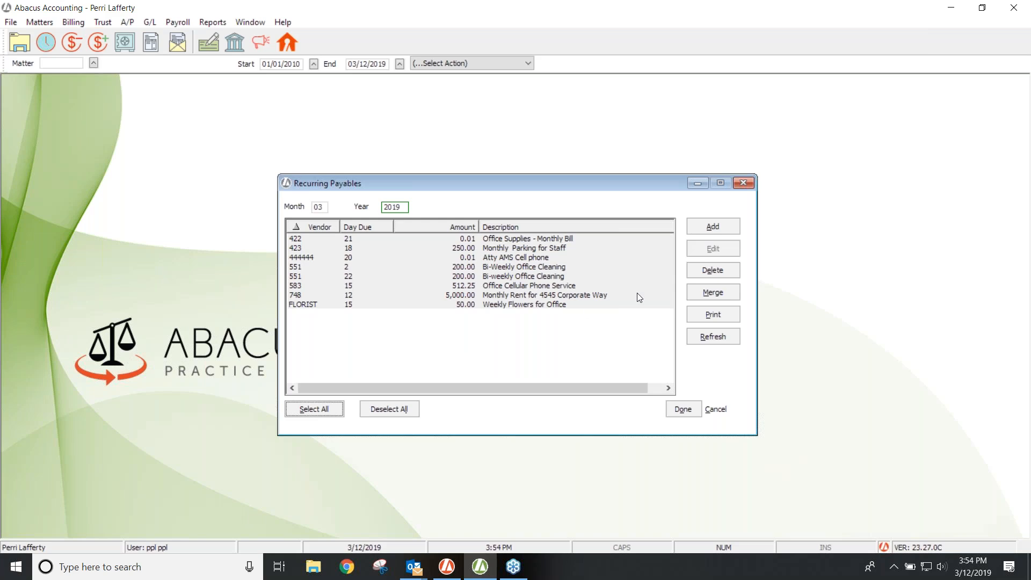
{"action": "left_click", "coordinate": [701, 292]}
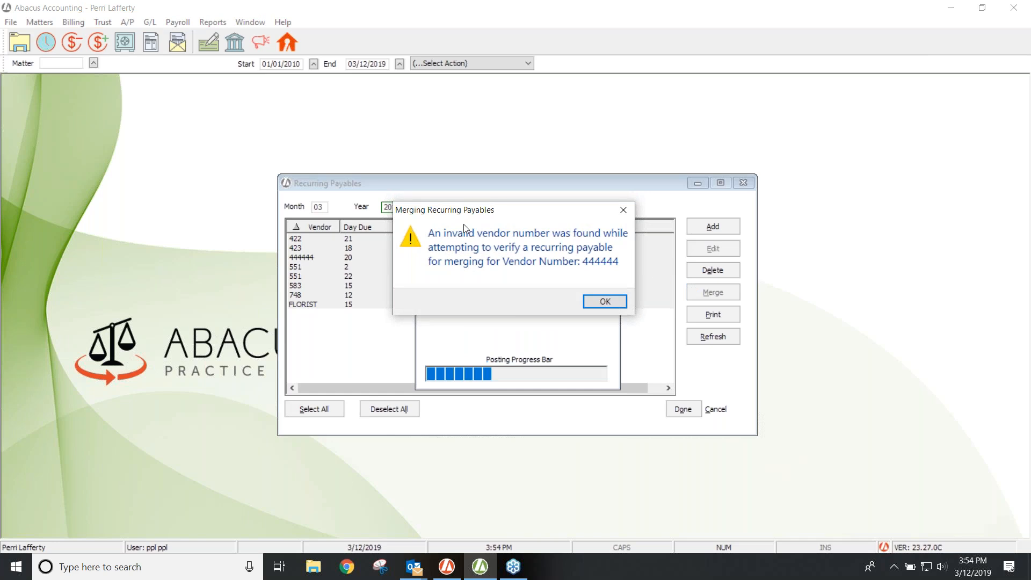
{"action": "left_click", "coordinate": [604, 302]}
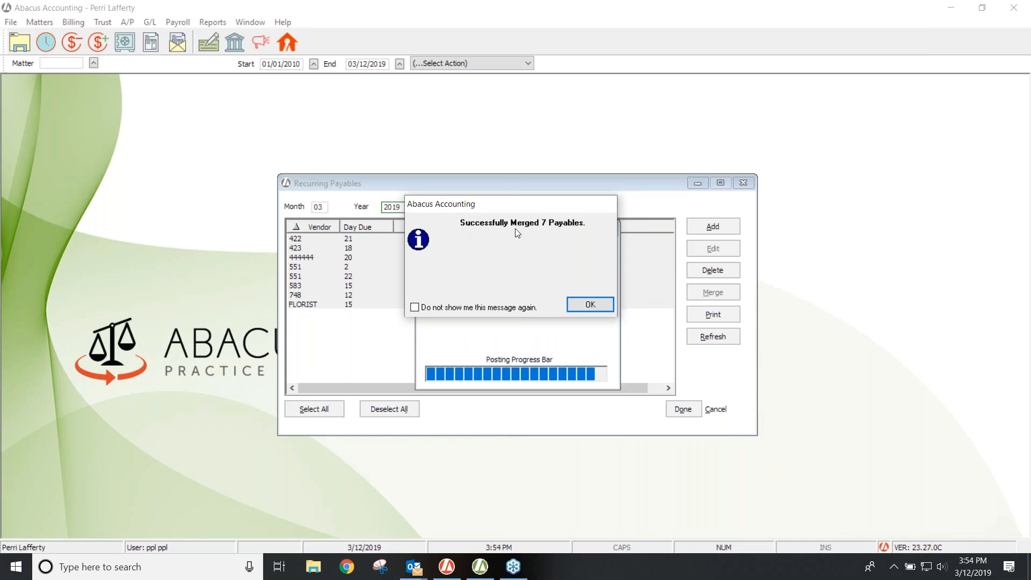
{"action": "left_click", "coordinate": [590, 305]}
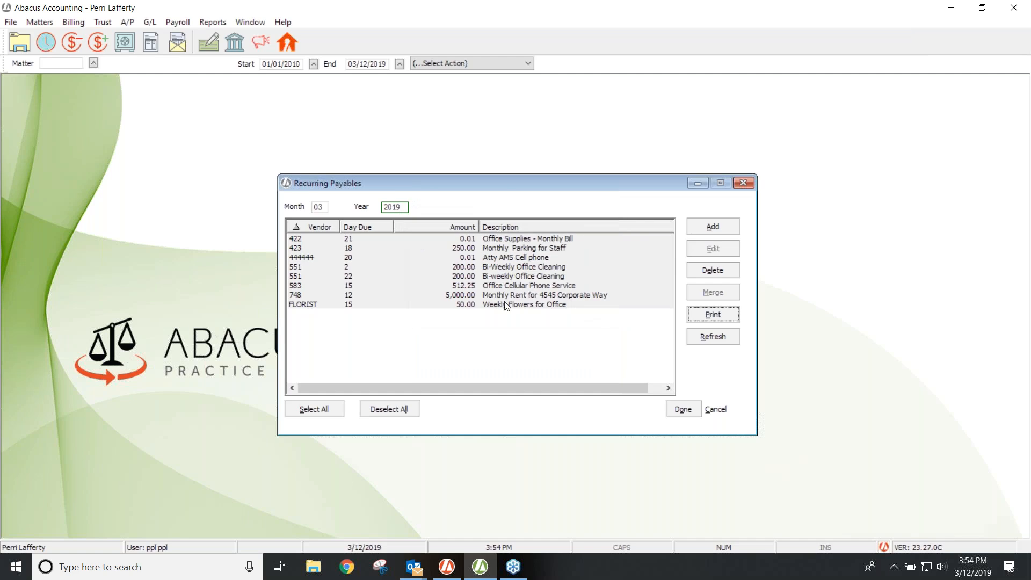
{"action": "left_click", "coordinate": [744, 183]}
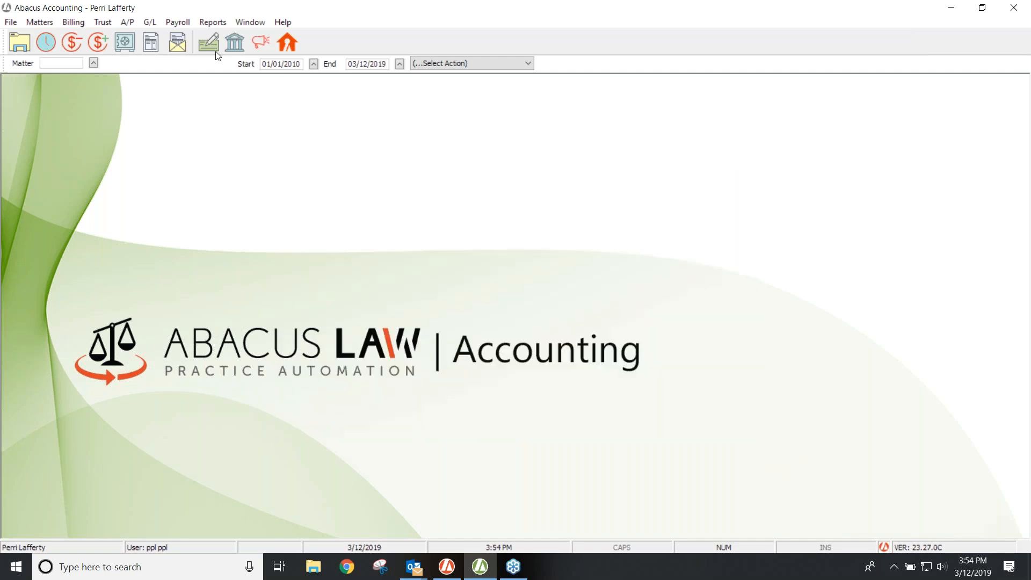
Step: In Enter/Post Payables, select all invoices, including Office Depot, and post them
{"action": "left_click", "coordinate": [129, 23]}
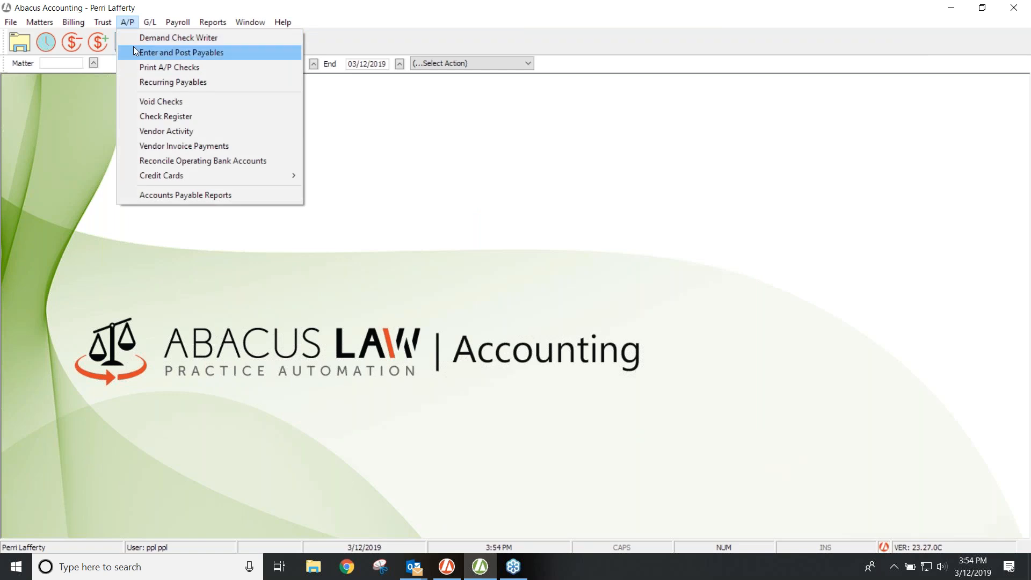
{"action": "left_click", "coordinate": [165, 54]}
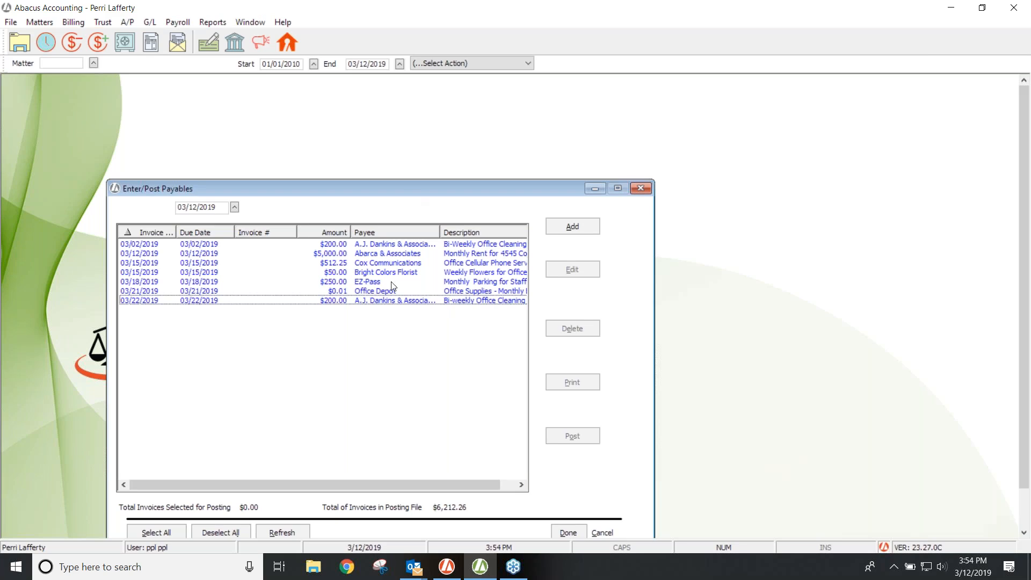
{"action": "left_click", "coordinate": [377, 292]}
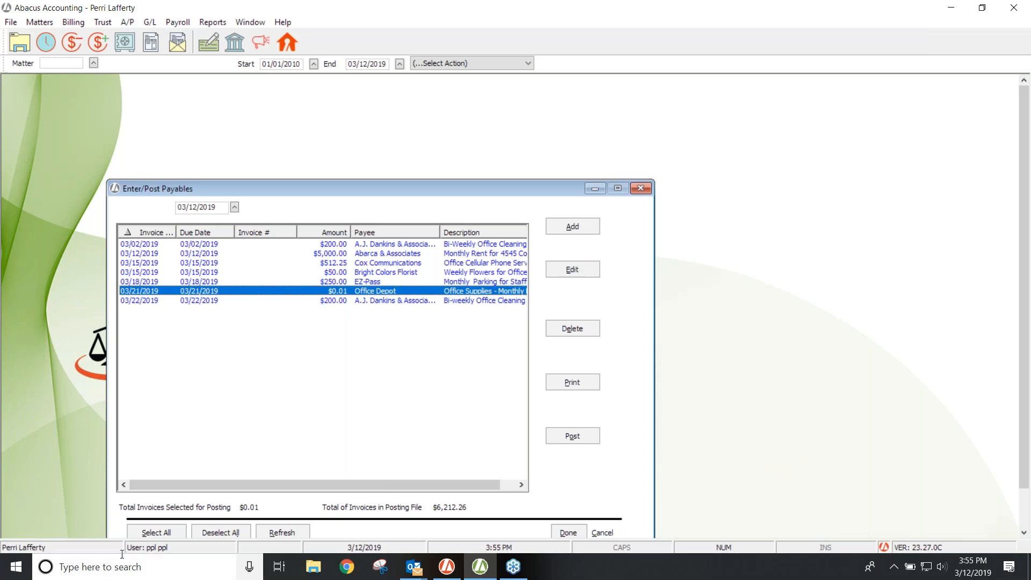
{"action": "left_click", "coordinate": [157, 531]}
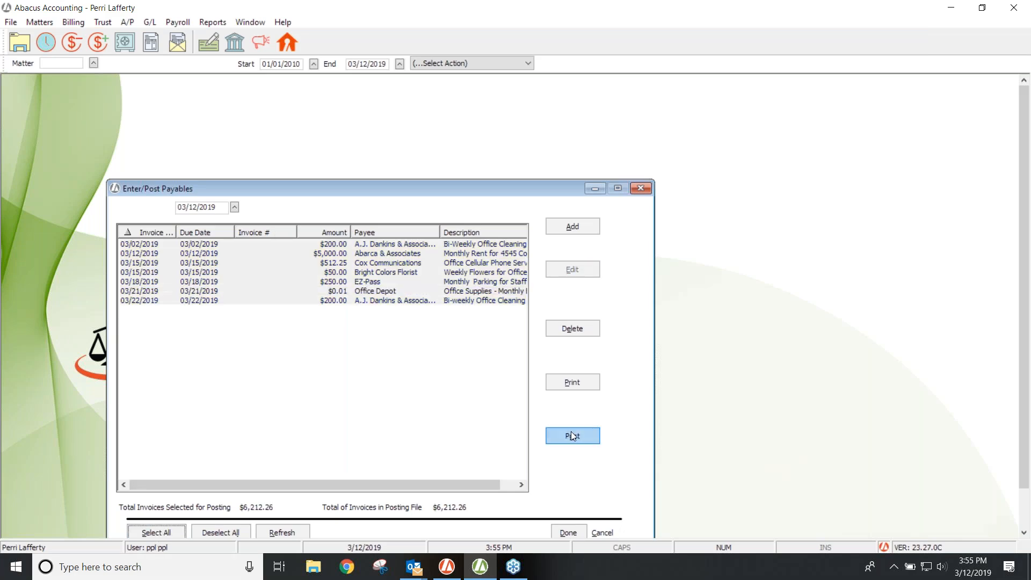
{"action": "left_click", "coordinate": [571, 432]}
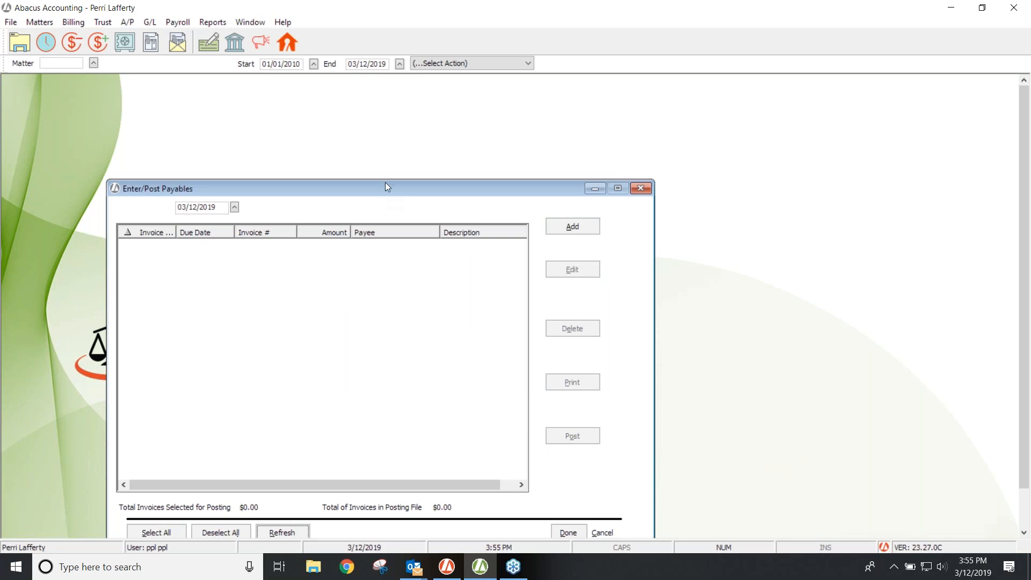
Step: Move the now-empty Enter/Post Payables window aside and close it
{"action": "left_click_drag", "start_coordinate": [386, 188], "coordinate": [414, 103]}
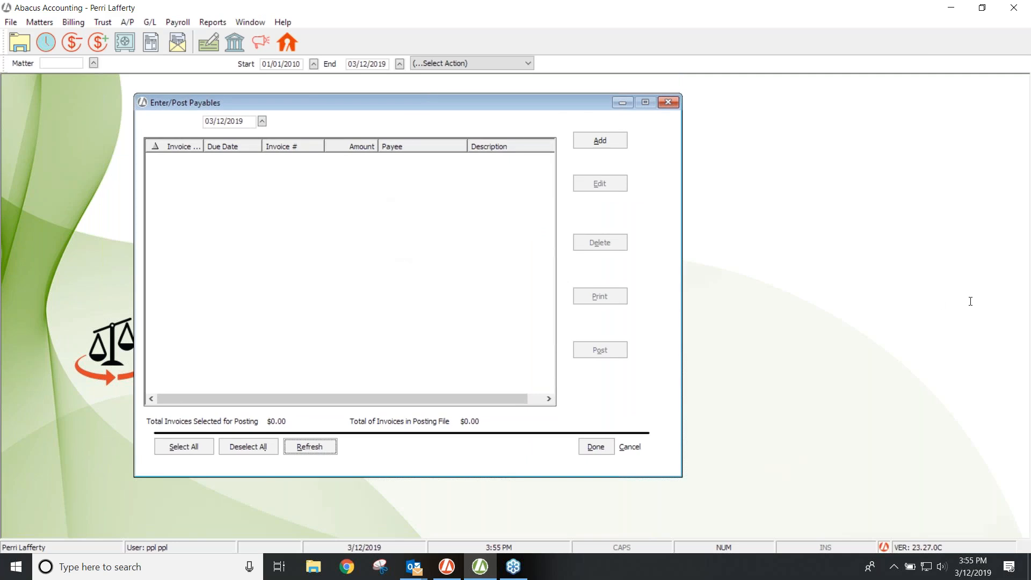
{"action": "left_click", "coordinate": [1026, 292]}
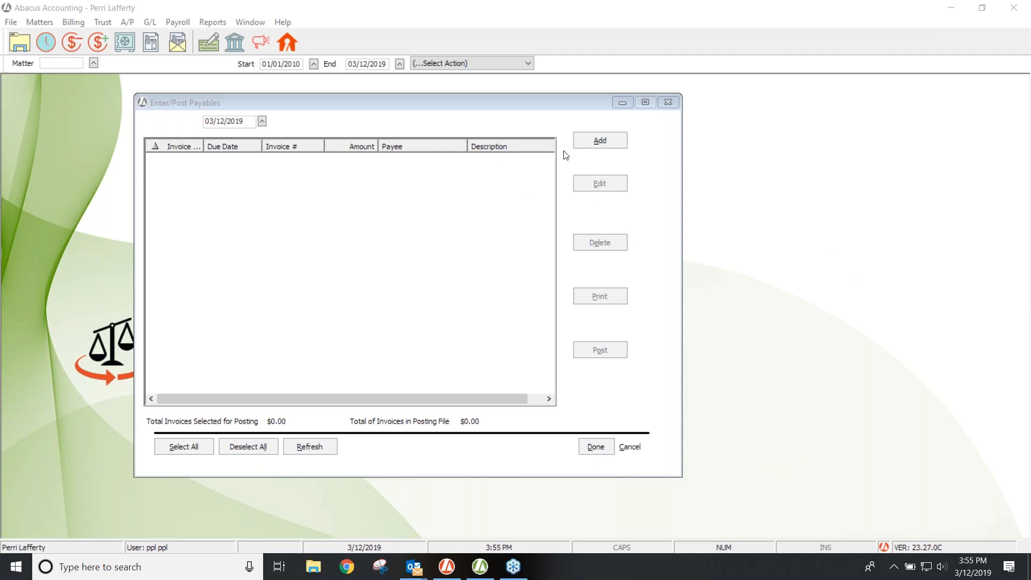
{"action": "left_click", "coordinate": [639, 105]}
{"action": "left_click", "coordinate": [668, 102]}
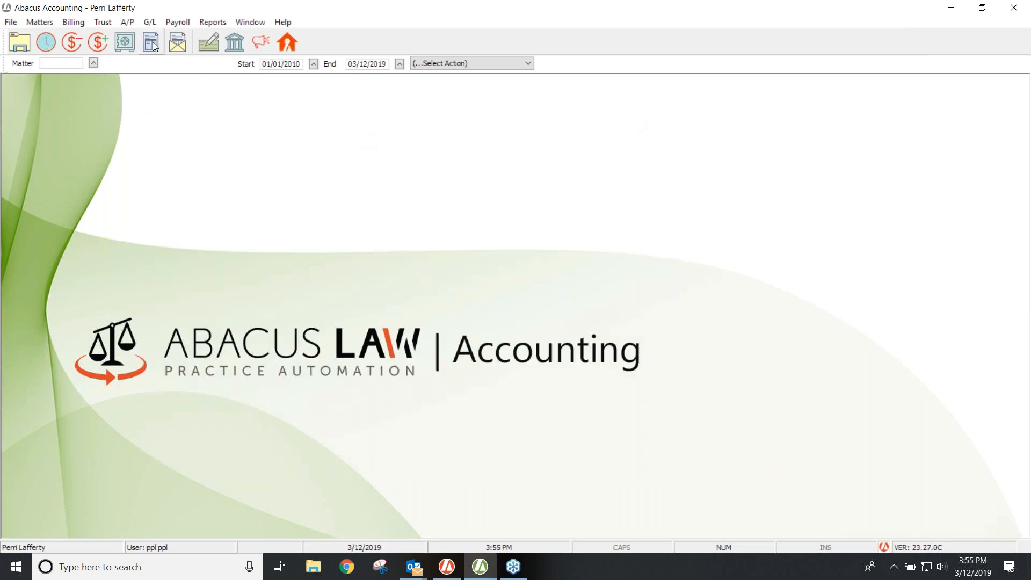
Step: Open the Void a Check form for account 11010.00, then the A/P Check Register
{"action": "left_click", "coordinate": [128, 22]}
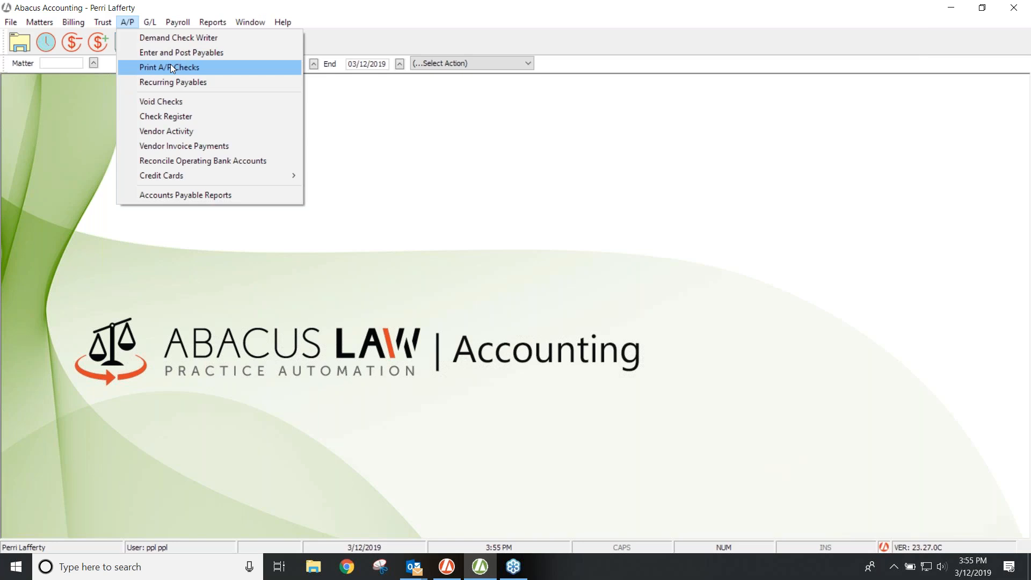
{"action": "left_click", "coordinate": [172, 101]}
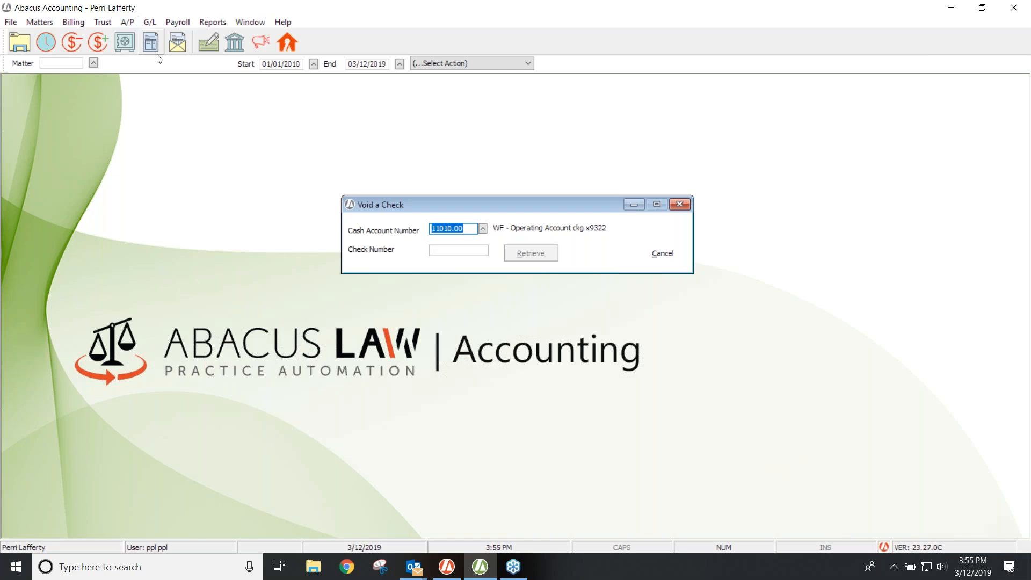
{"action": "left_click", "coordinate": [453, 250]}
{"action": "left_click_drag", "start_coordinate": [469, 205], "coordinate": [521, 103]}
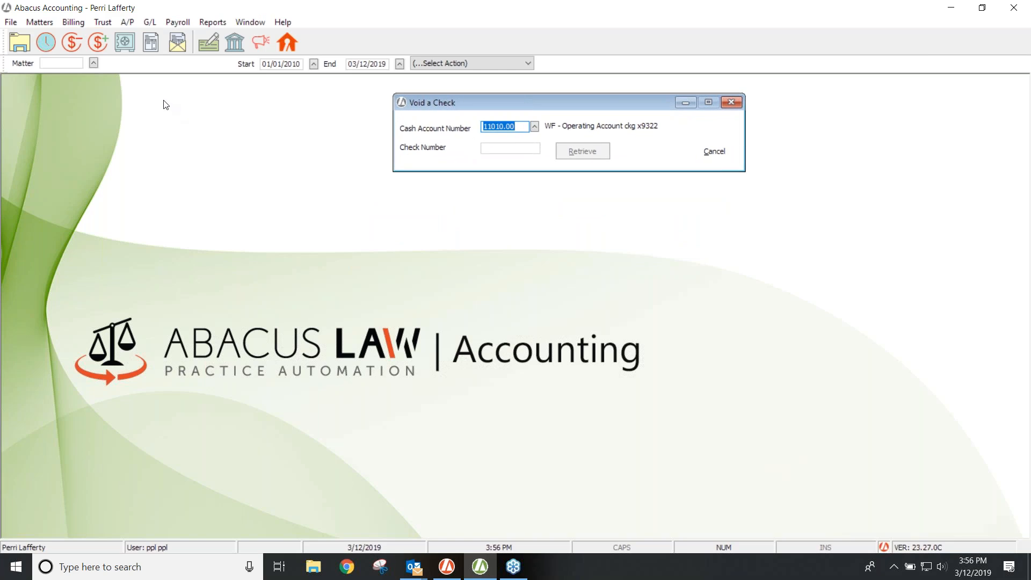
{"action": "left_click", "coordinate": [121, 24]}
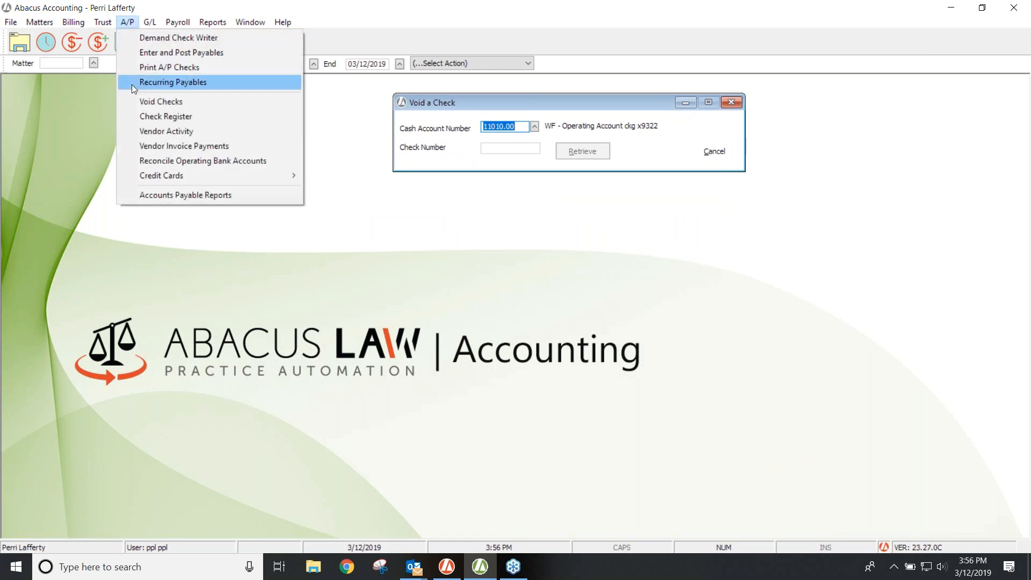
{"action": "left_click", "coordinate": [157, 115]}
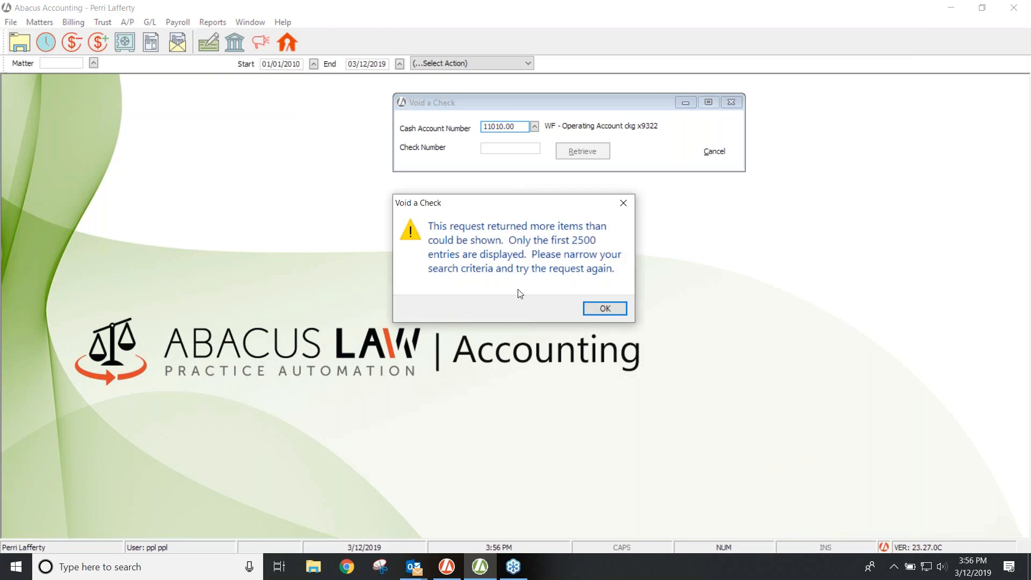
Step: Dismiss the 2500-entry warning and start the check register at 01/01/2019
{"action": "left_click", "coordinate": [598, 309]}
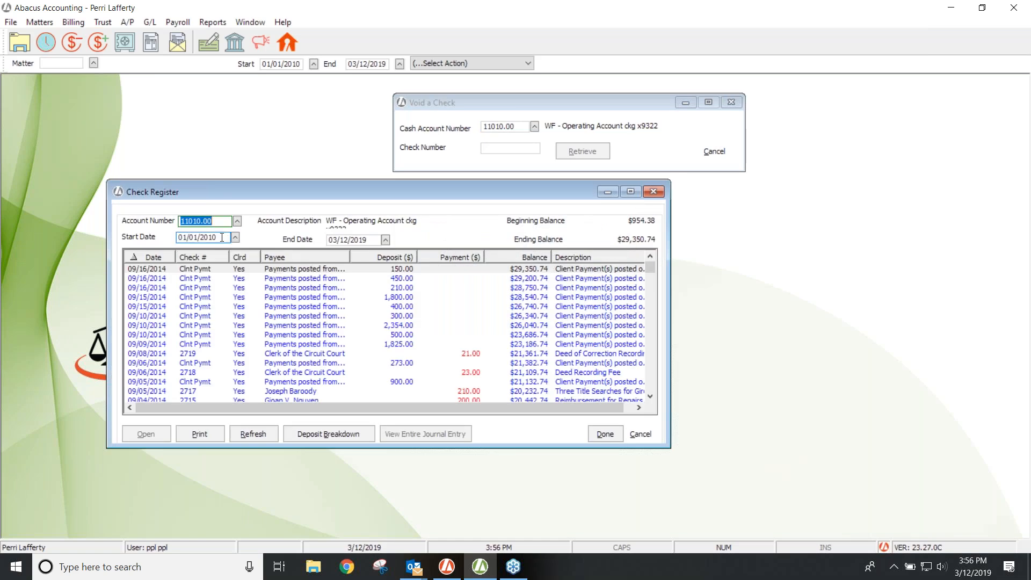
{"action": "key", "text": "Tab"}
{"action": "type", "text": "01/01/201"}
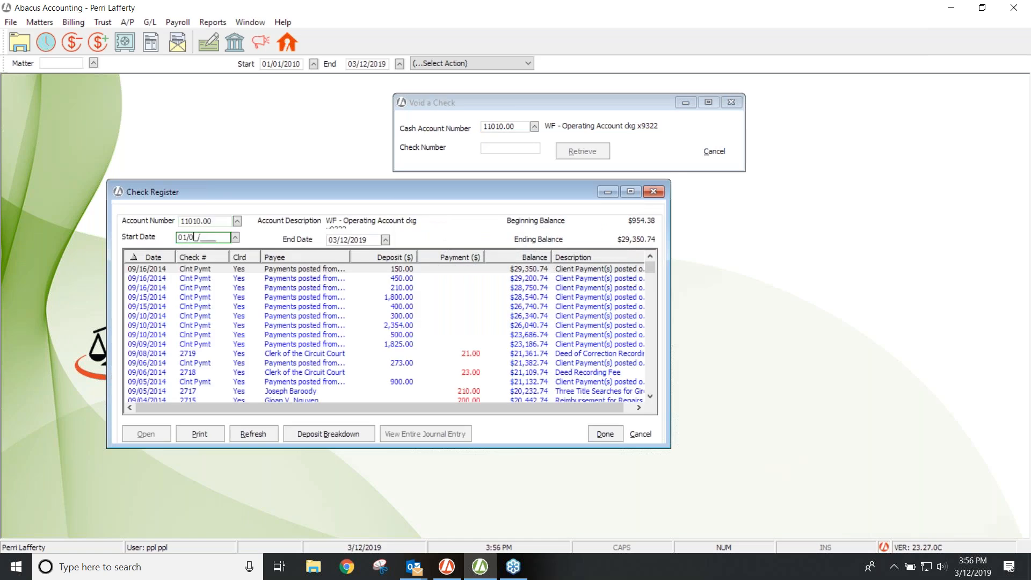
{"action": "type", "text": "9"}
{"action": "key", "text": "Tab"}
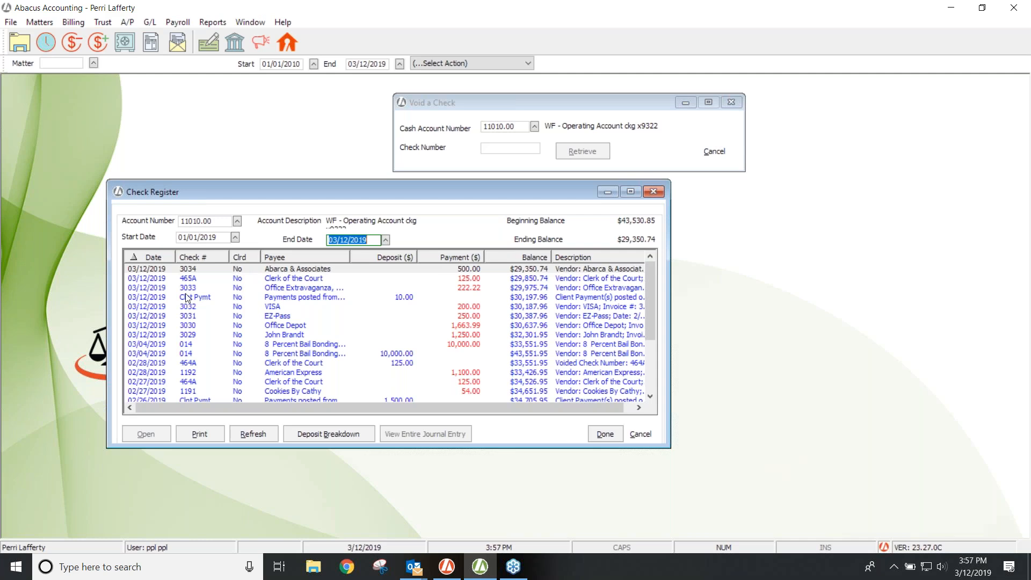
Step: Inspect the $10.00 client payment's deposit breakdown, close the register, and enter check number 3034
{"action": "left_click", "coordinate": [300, 297]}
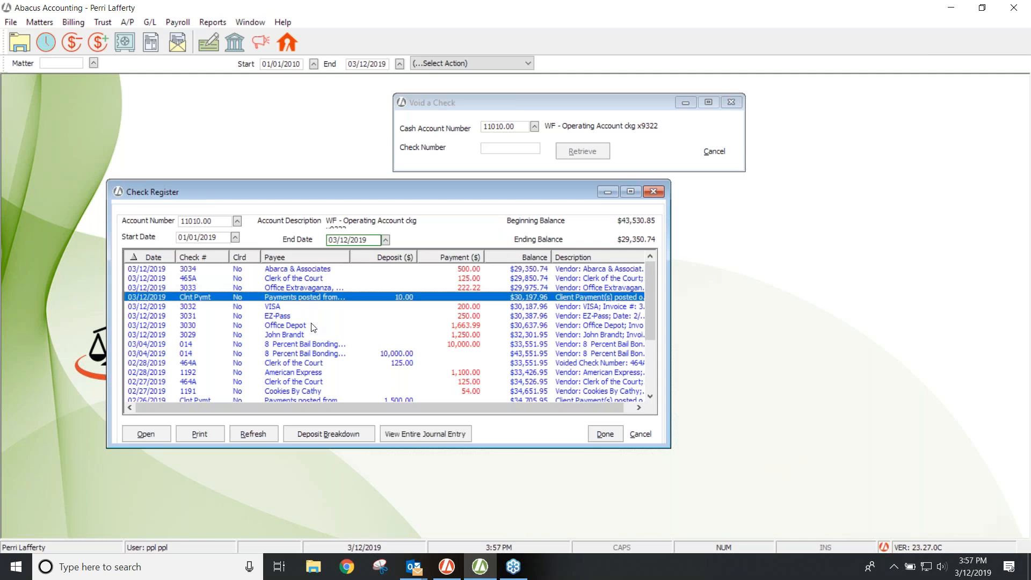
{"action": "left_click", "coordinate": [321, 436]}
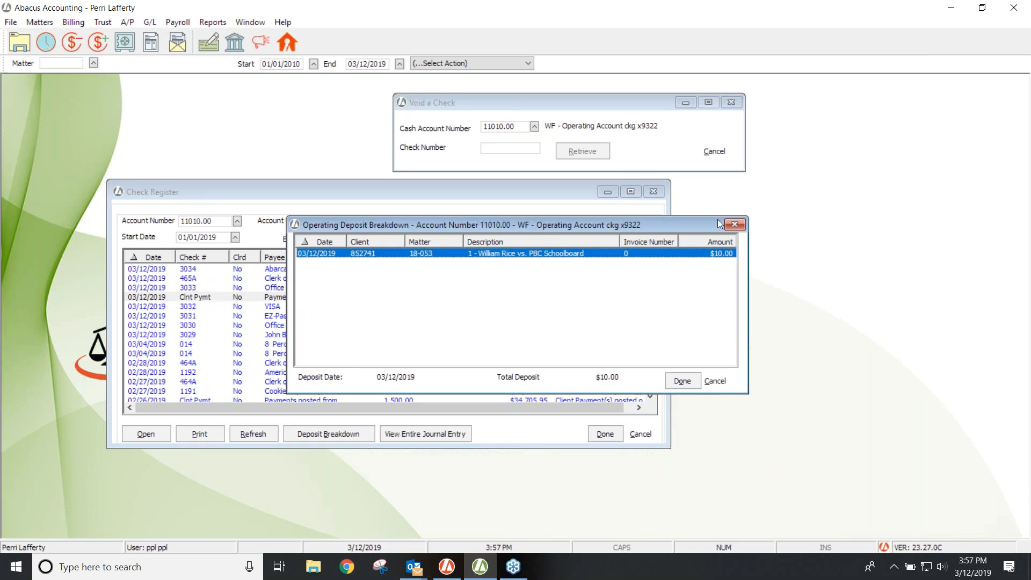
{"action": "left_click", "coordinate": [736, 225]}
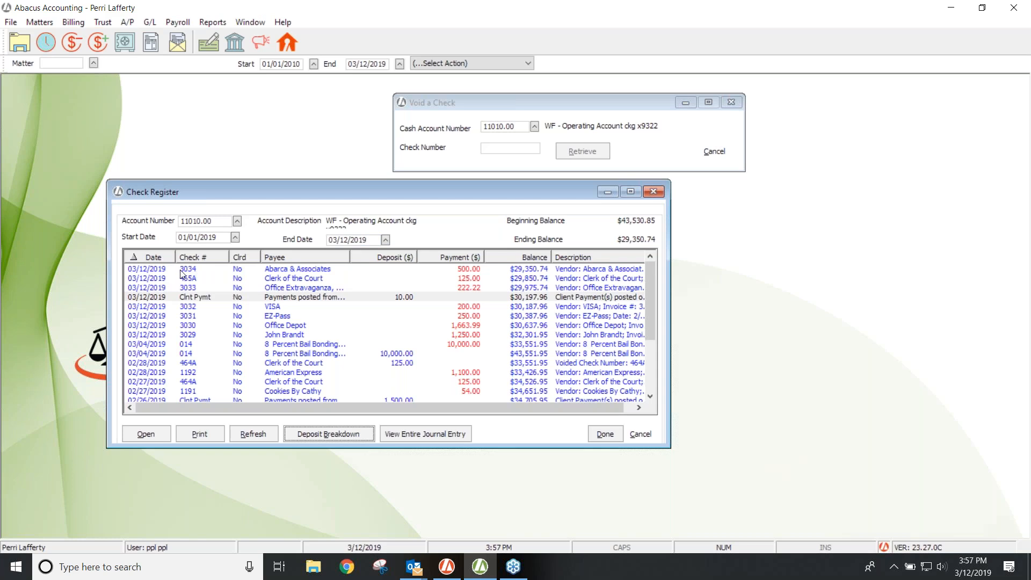
{"action": "left_click", "coordinate": [654, 193]}
{"action": "left_click", "coordinate": [511, 150]}
{"action": "type", "text": "3034"}
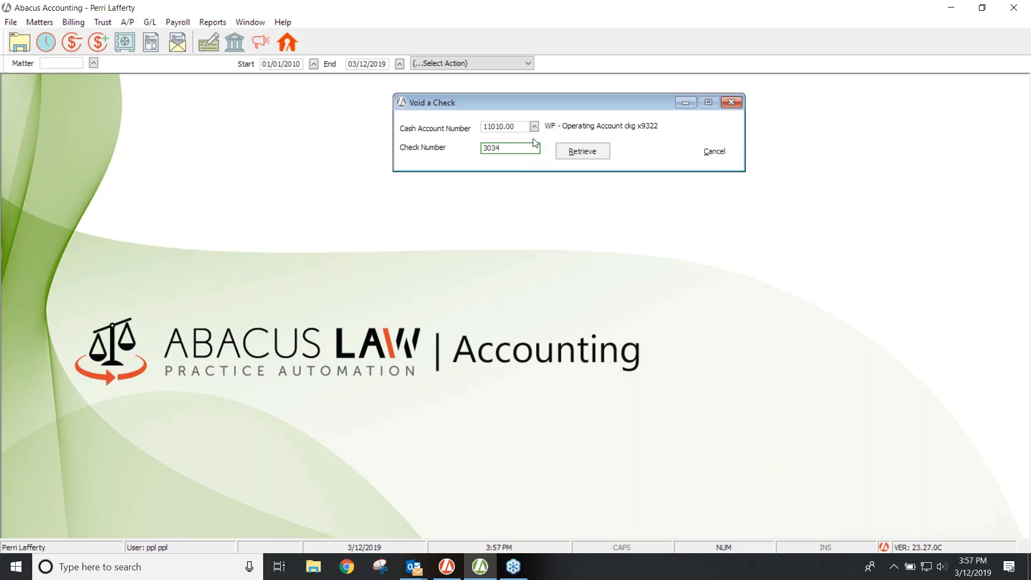
Step: Void check 3034, the $500.00 Abarca & Associates payment, then return to Enter and Post Payables
{"action": "left_click", "coordinate": [565, 150]}
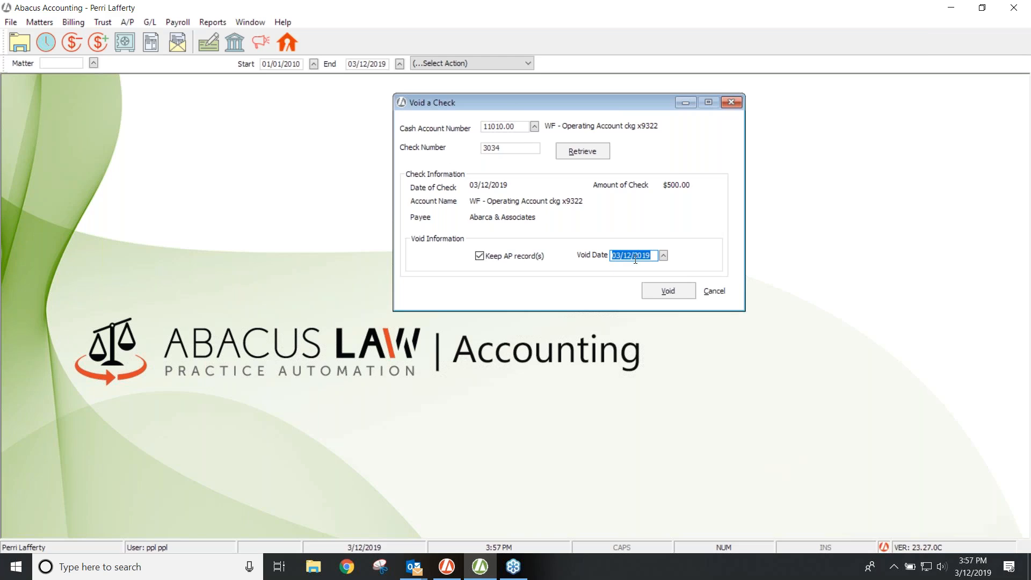
{"action": "left_click", "coordinate": [663, 291]}
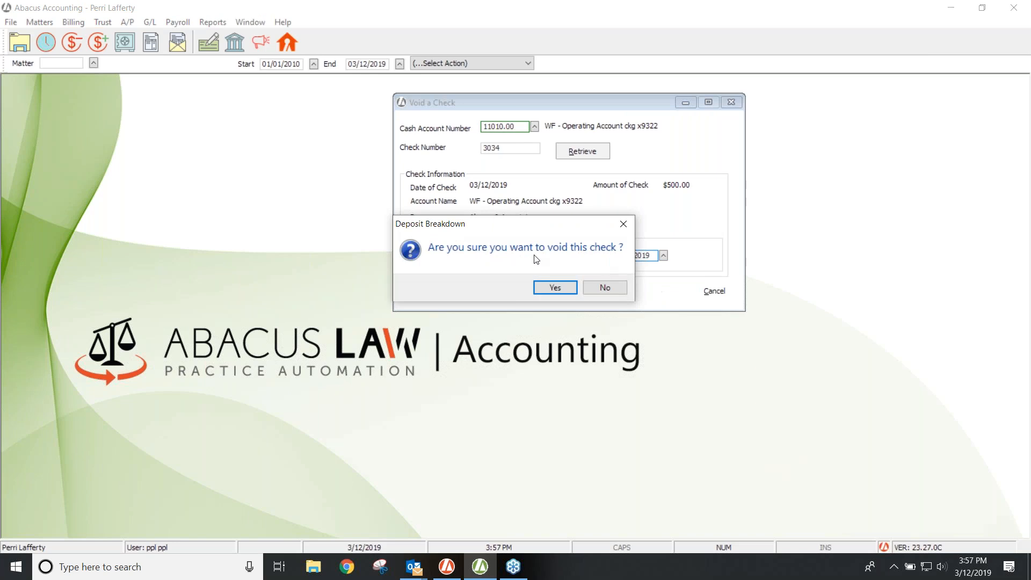
{"action": "left_click", "coordinate": [554, 288]}
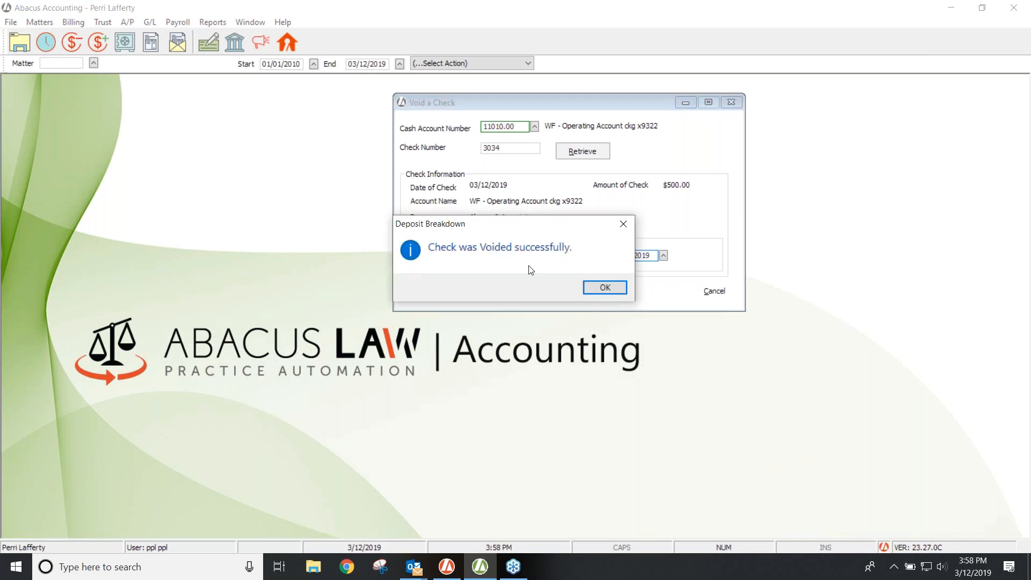
{"action": "left_click", "coordinate": [601, 286]}
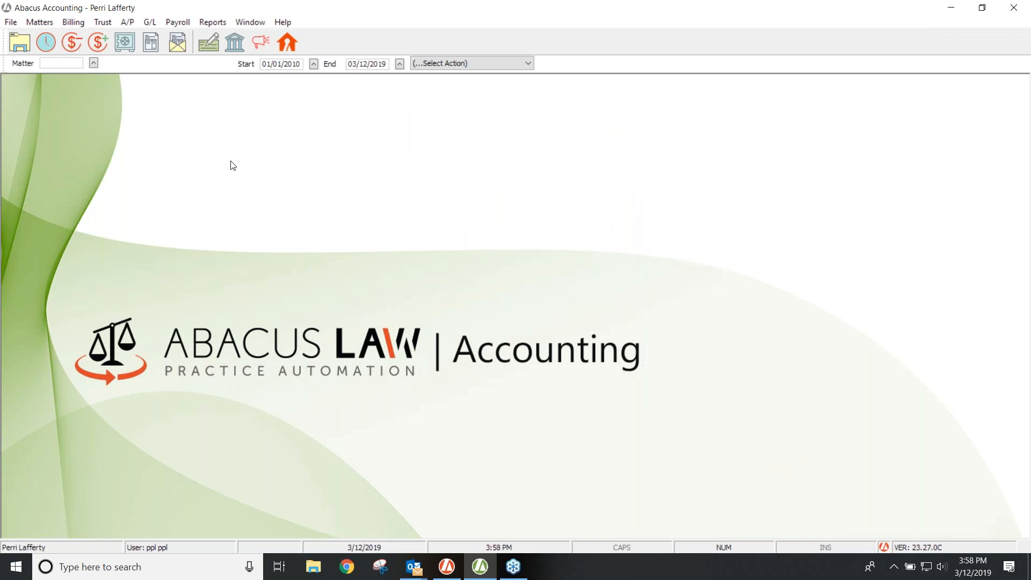
{"action": "left_click", "coordinate": [124, 23]}
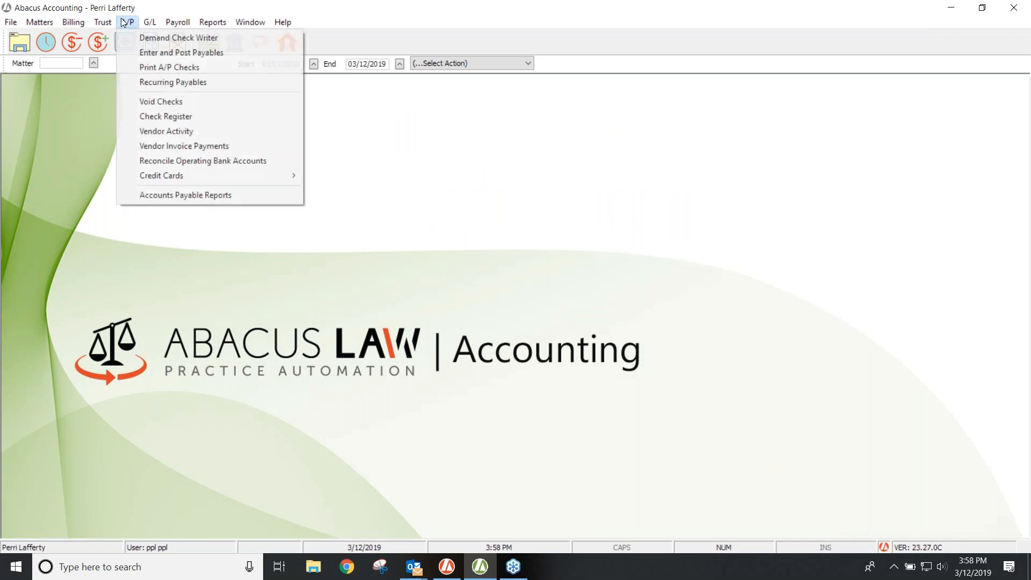
{"action": "left_click", "coordinate": [131, 53]}
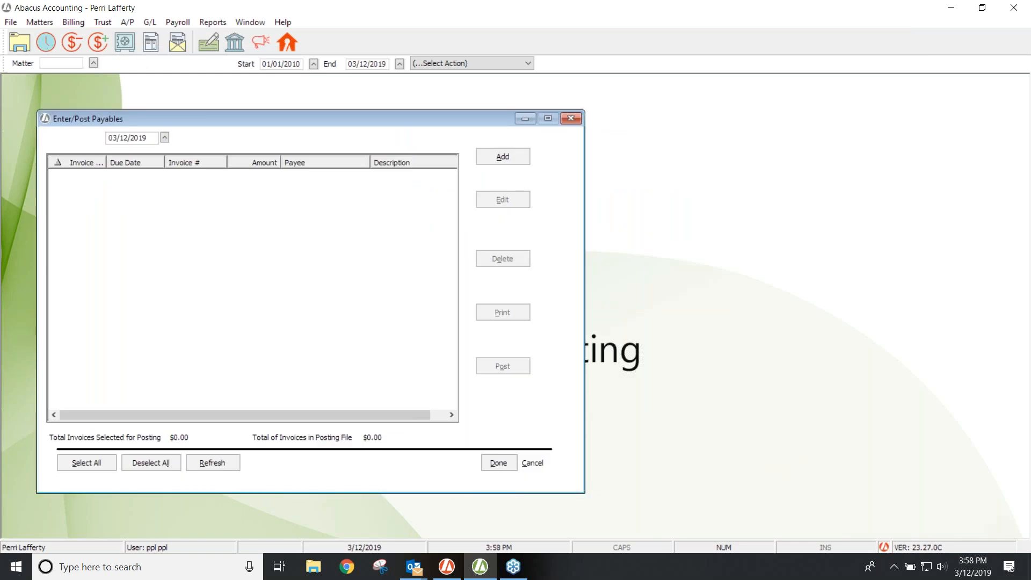
{"action": "left_click", "coordinate": [569, 117]}
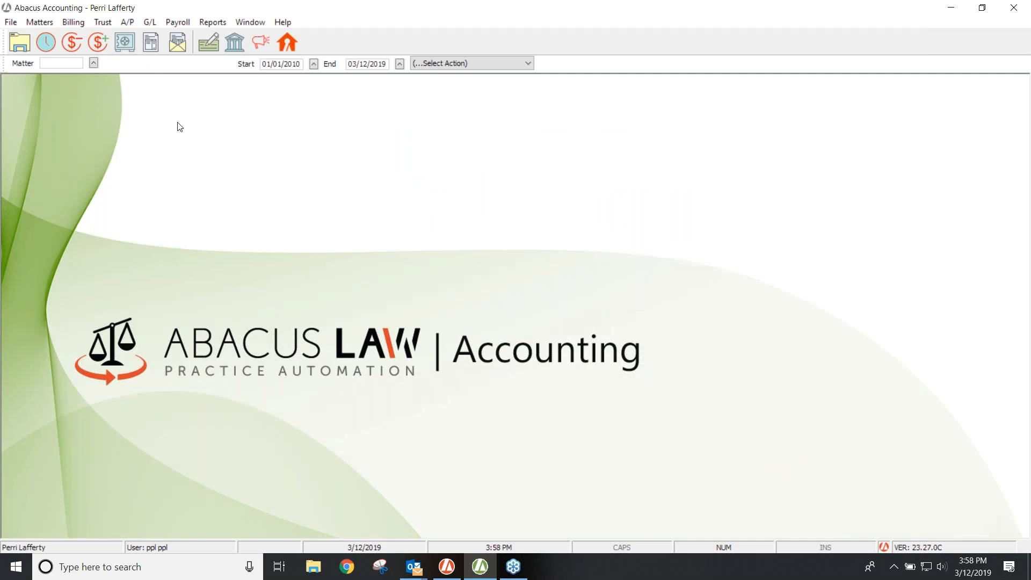
{"action": "left_click", "coordinate": [129, 22]}
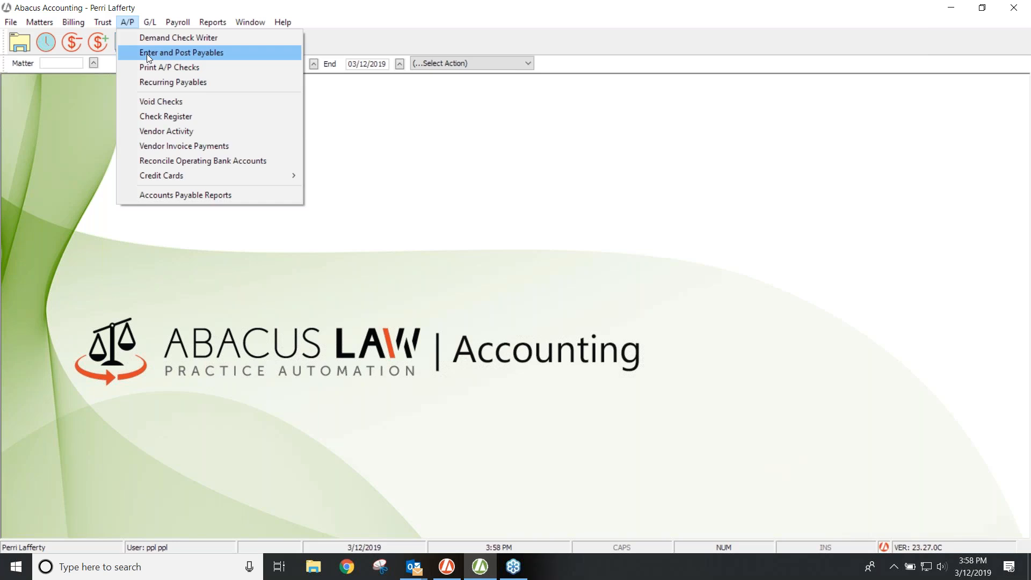
{"action": "left_click", "coordinate": [147, 54]}
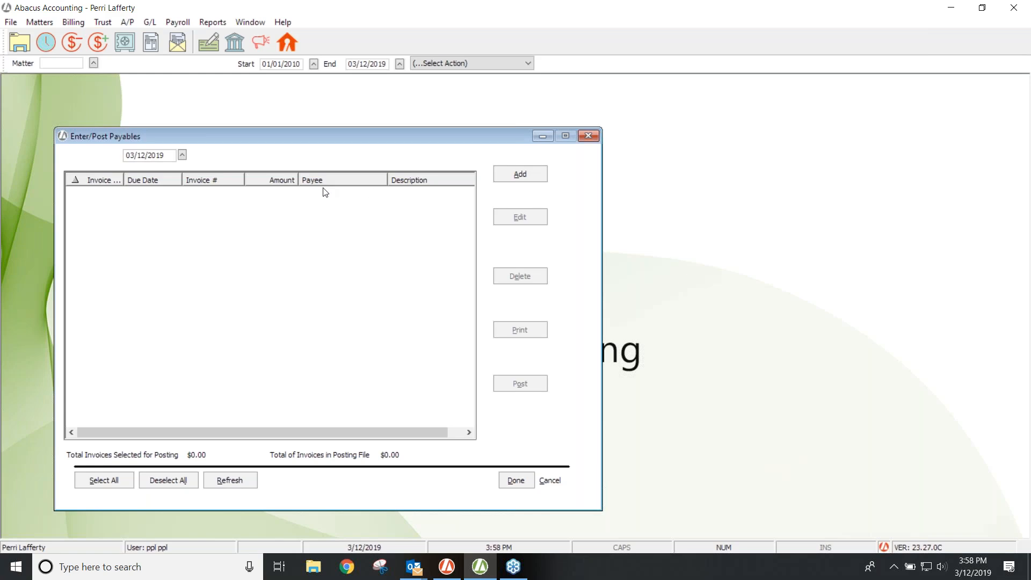
{"action": "left_click", "coordinate": [589, 136]}
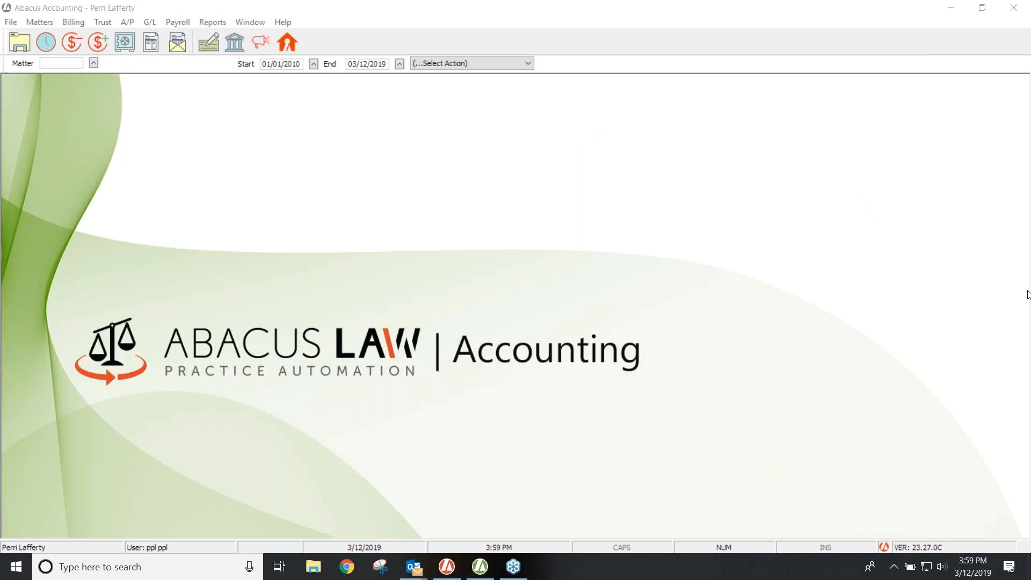
{"action": "left_click", "coordinate": [125, 23]}
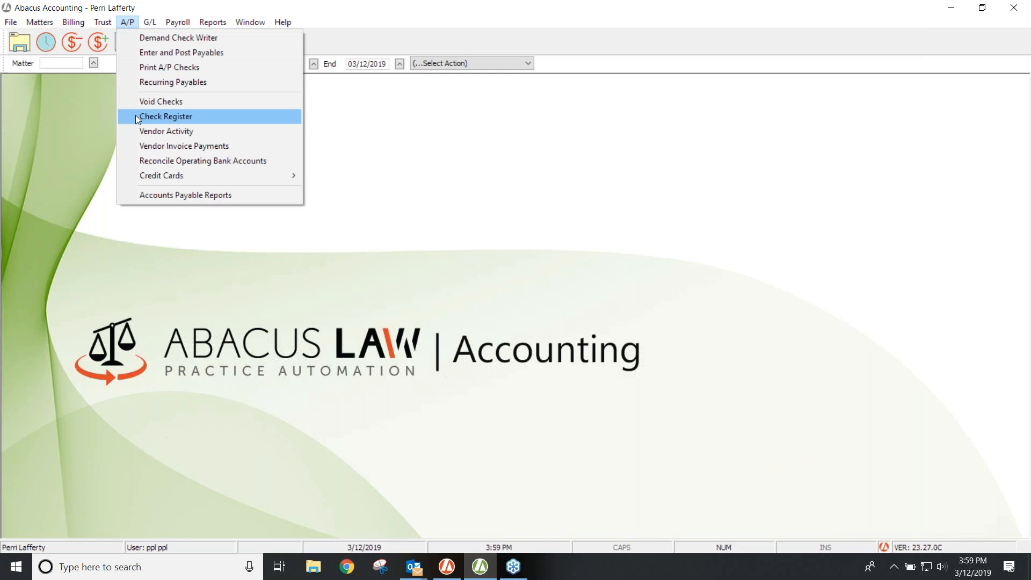
Step: Look up Clerk of the Court's vendor activity ($6,236.96 billed, $5,736.96 paid) and review its recent invoices
{"action": "left_click", "coordinate": [174, 131]}
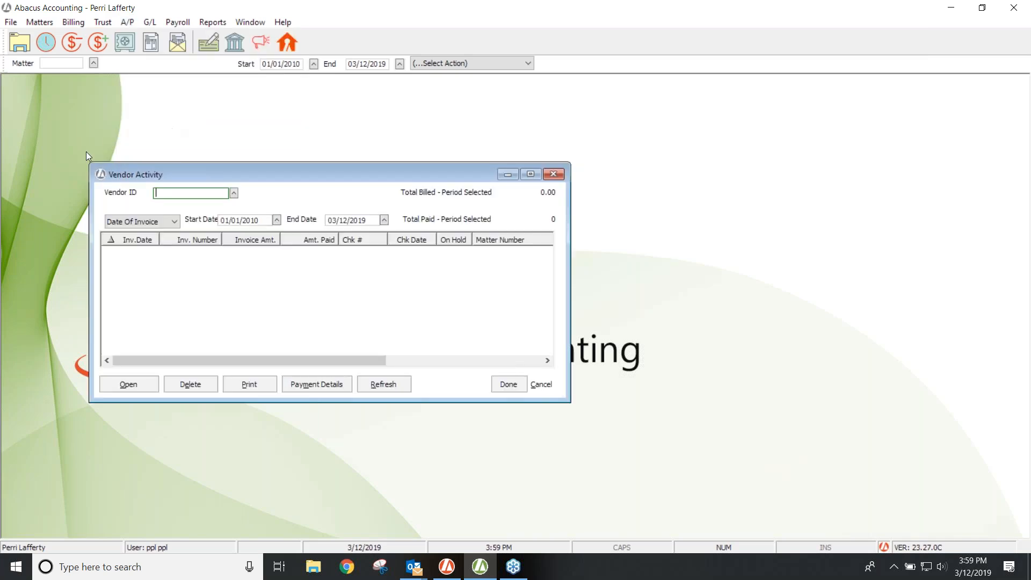
{"action": "left_click", "coordinate": [233, 192]}
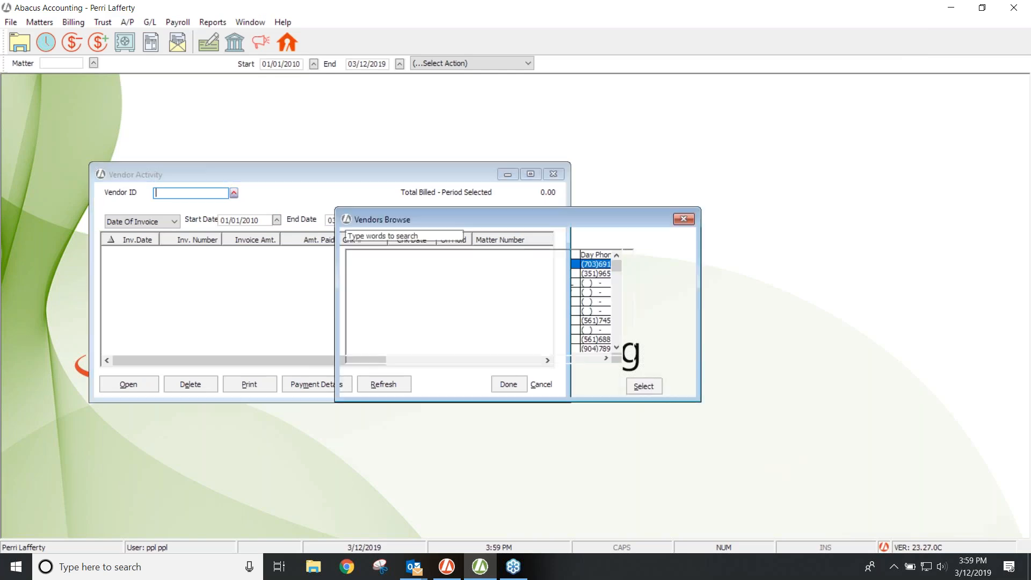
{"action": "type", "text": "clerk"}
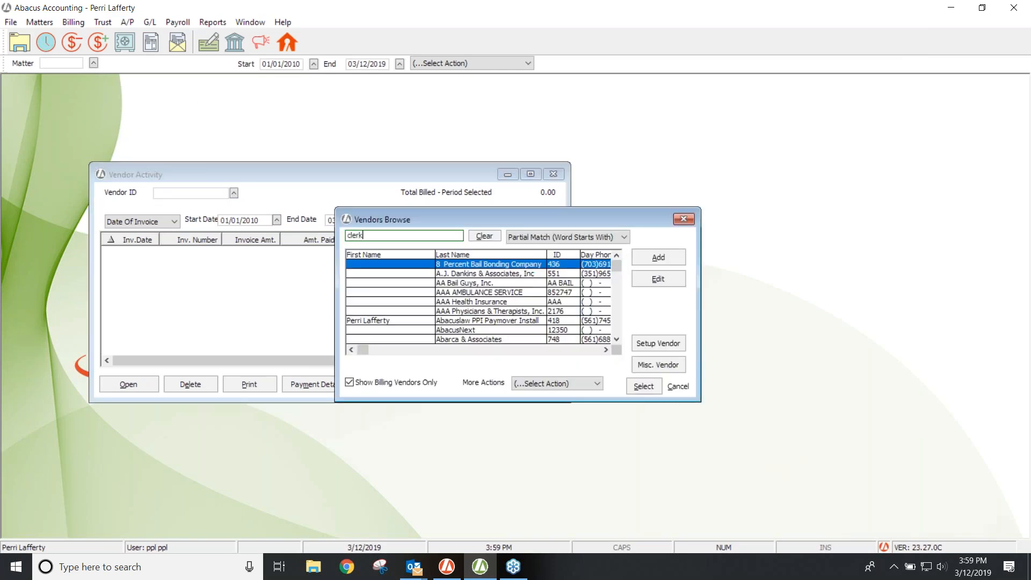
{"action": "double_click", "coordinate": [460, 272]}
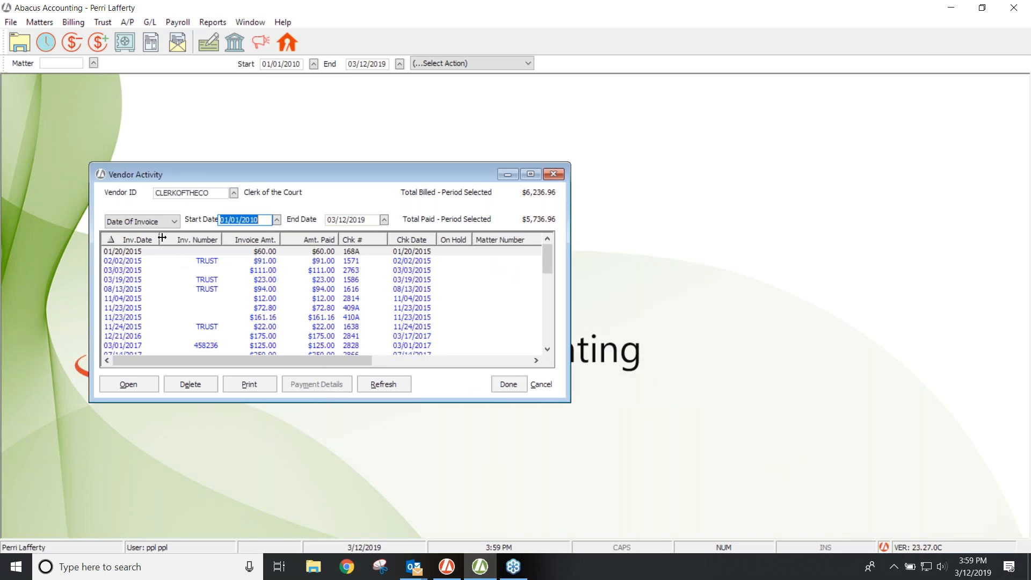
{"action": "left_click", "coordinate": [548, 350]}
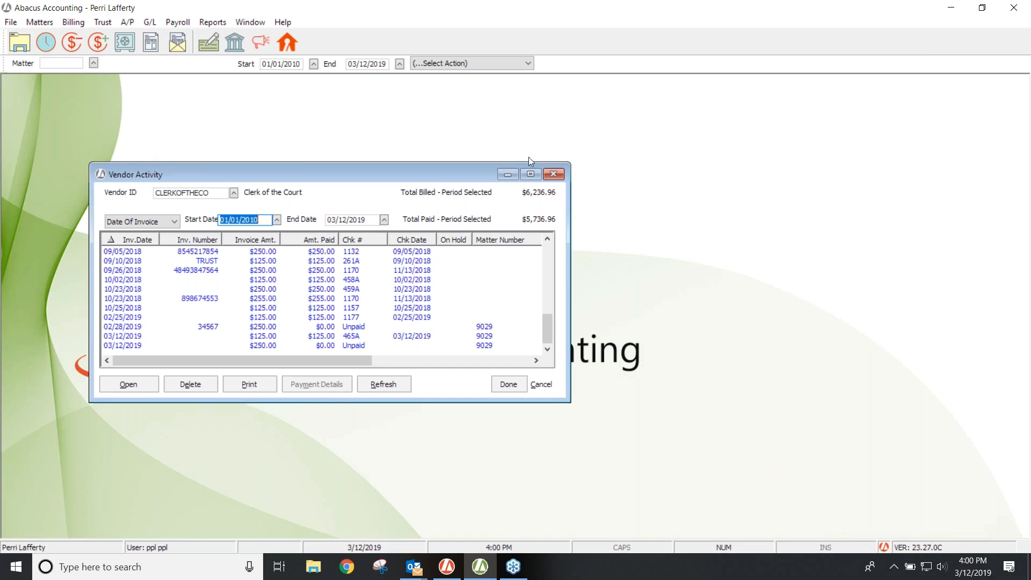
{"action": "left_click", "coordinate": [553, 174]}
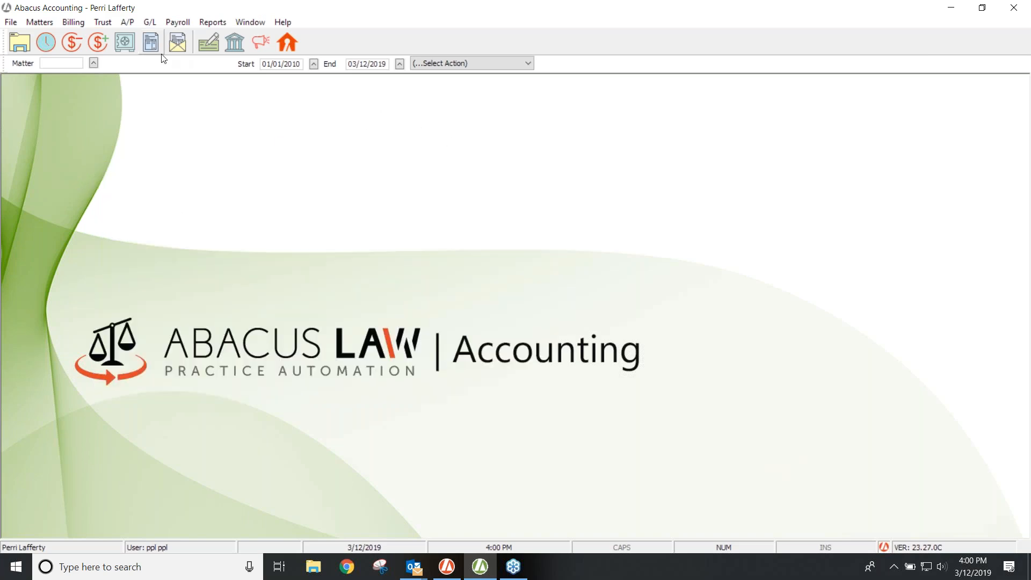
Step: Start a demand check to a Misc. Vendor payee, entering the payee's name, then cancel it unprinted
{"action": "left_click", "coordinate": [129, 24]}
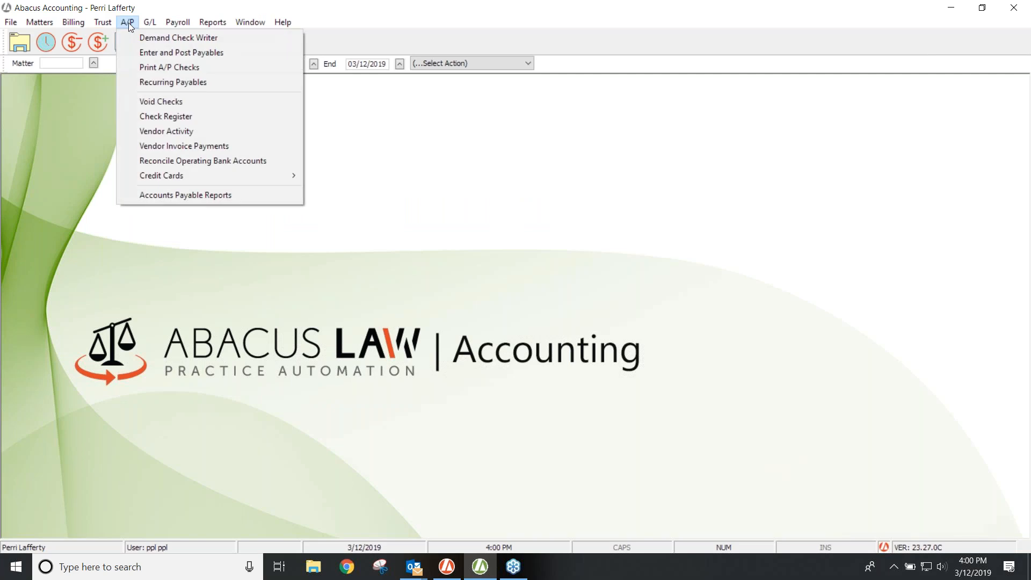
{"action": "left_click", "coordinate": [137, 39]}
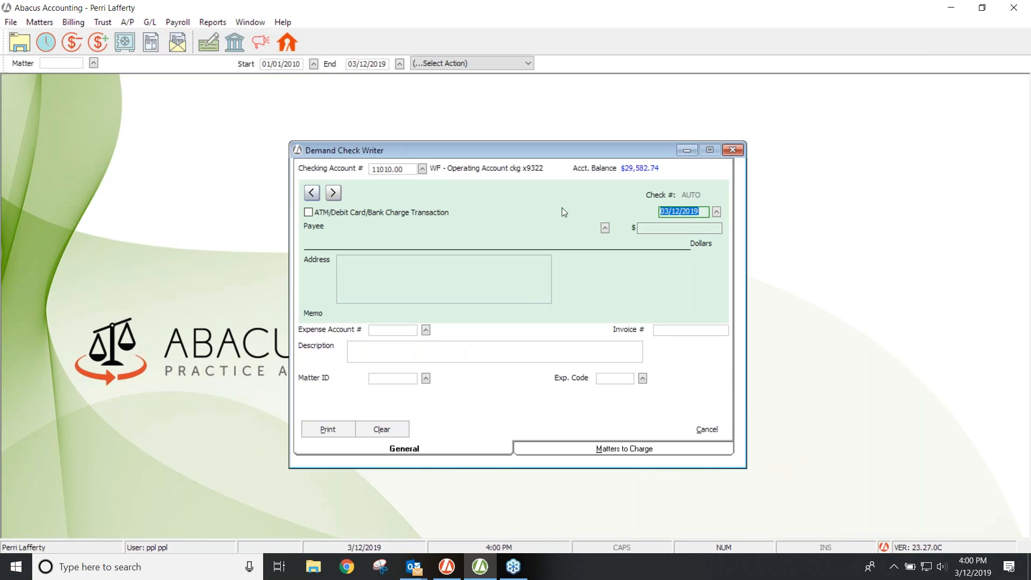
{"action": "left_click", "coordinate": [605, 228]}
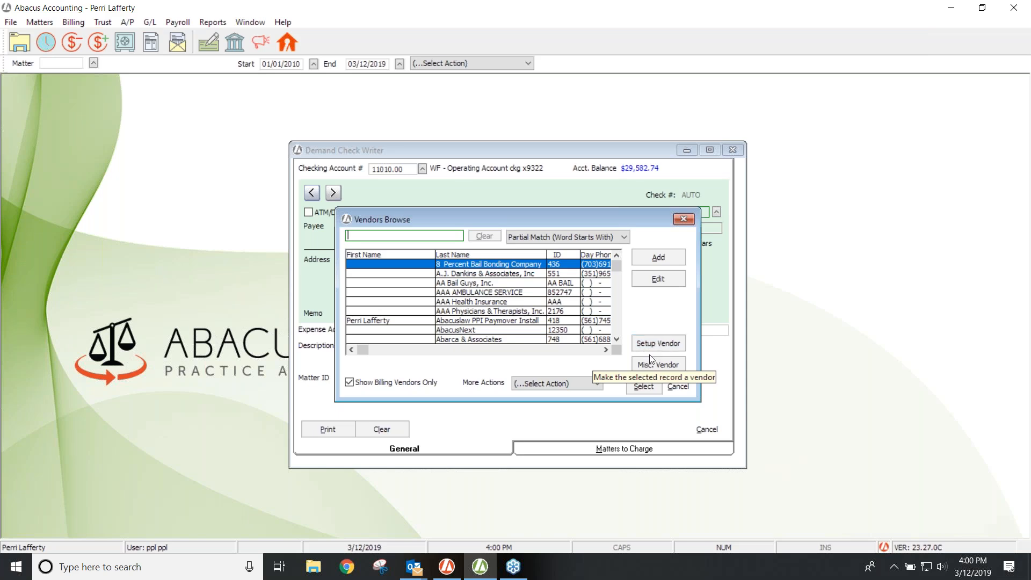
{"action": "left_click", "coordinate": [650, 365]}
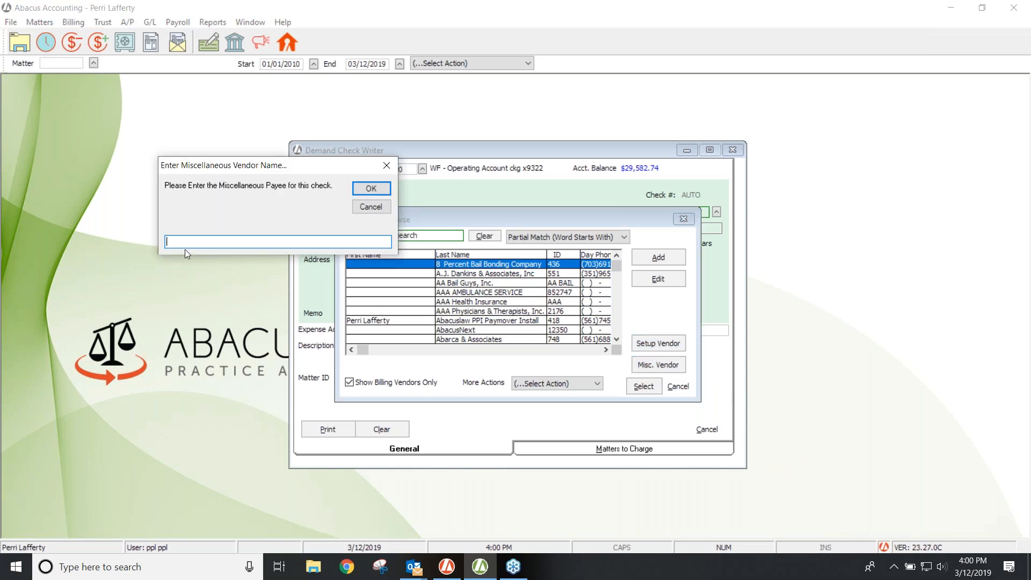
{"action": "left_click", "coordinate": [370, 190]}
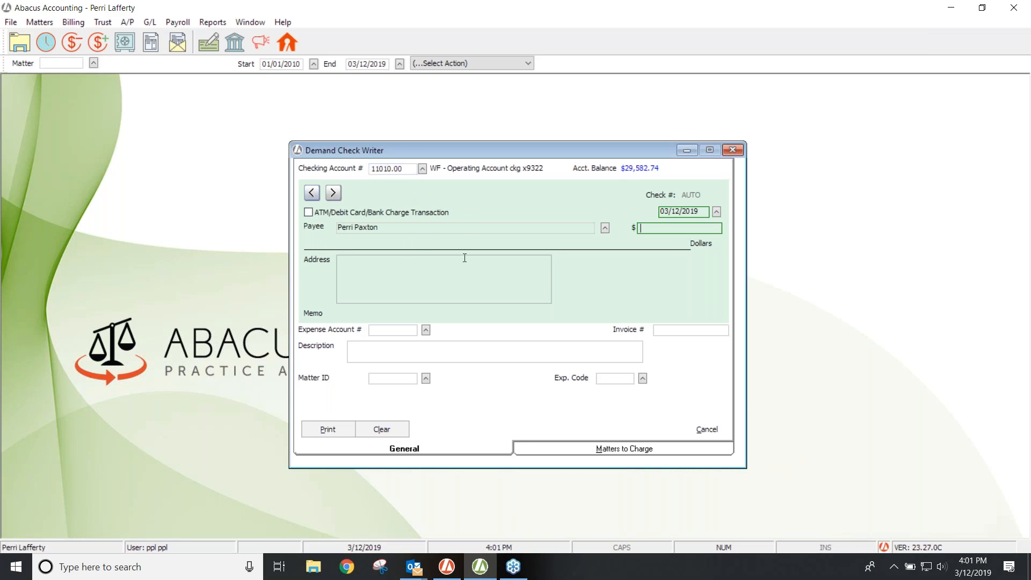
{"action": "left_click", "coordinate": [735, 150]}
{"action": "left_click", "coordinate": [128, 22]}
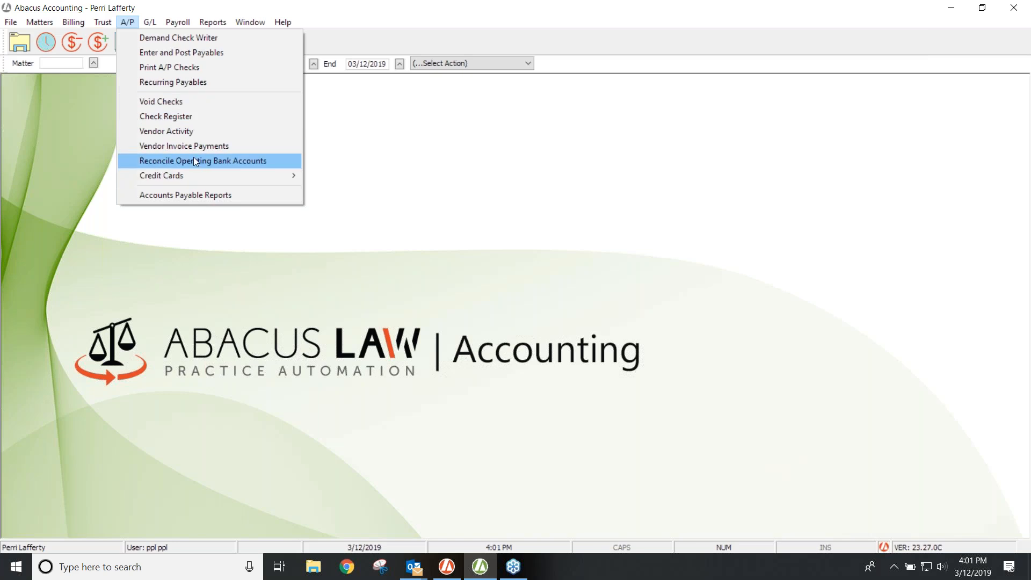
{"action": "left_click", "coordinate": [172, 196]}
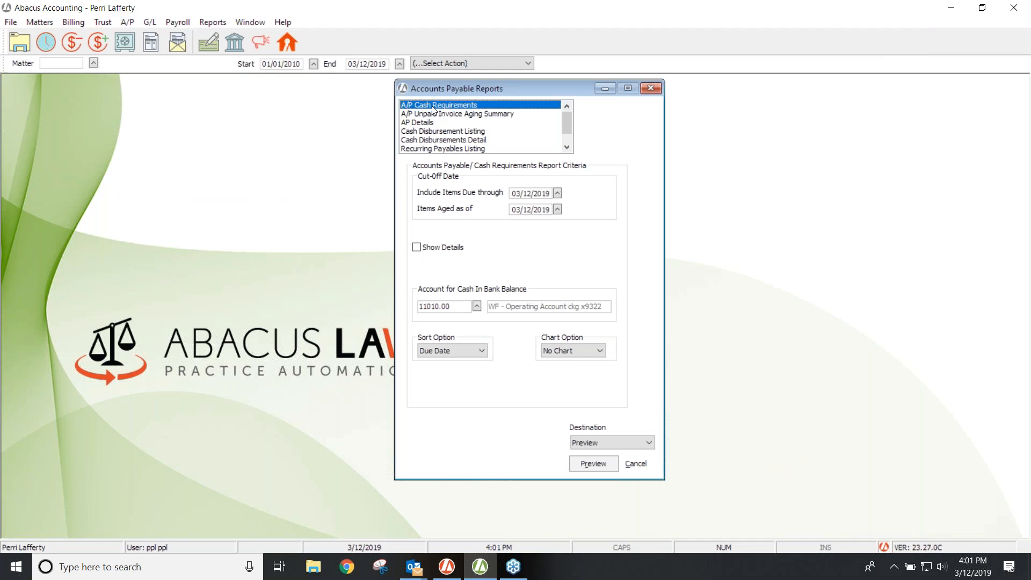
Step: Preview the two-page A/P Cash Requirements report for items due through 03/12/2019, then close it
{"action": "key", "text": "Tab"}
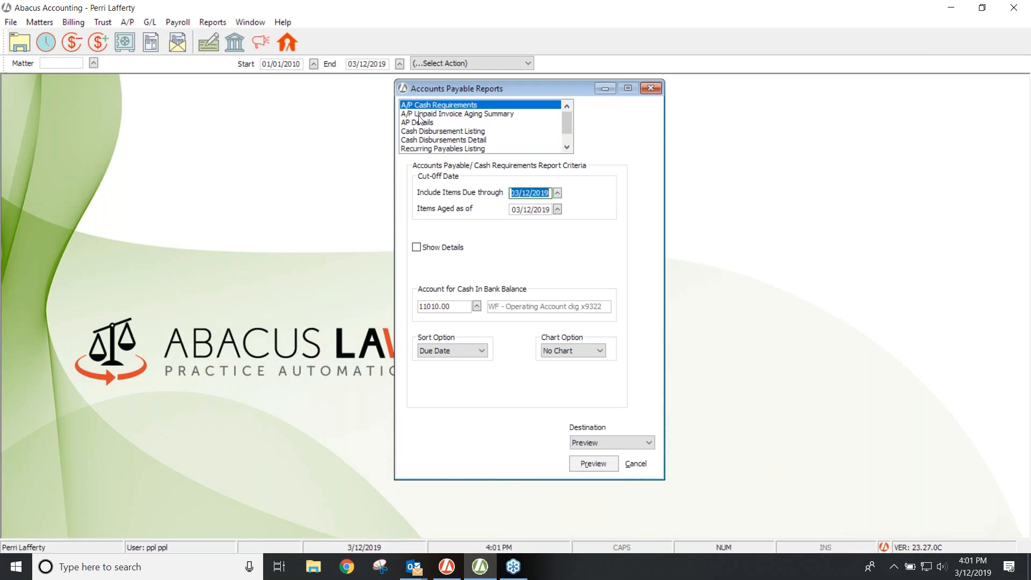
{"action": "left_click", "coordinate": [427, 113]}
{"action": "left_click", "coordinate": [424, 105]}
{"action": "left_click", "coordinate": [593, 463]}
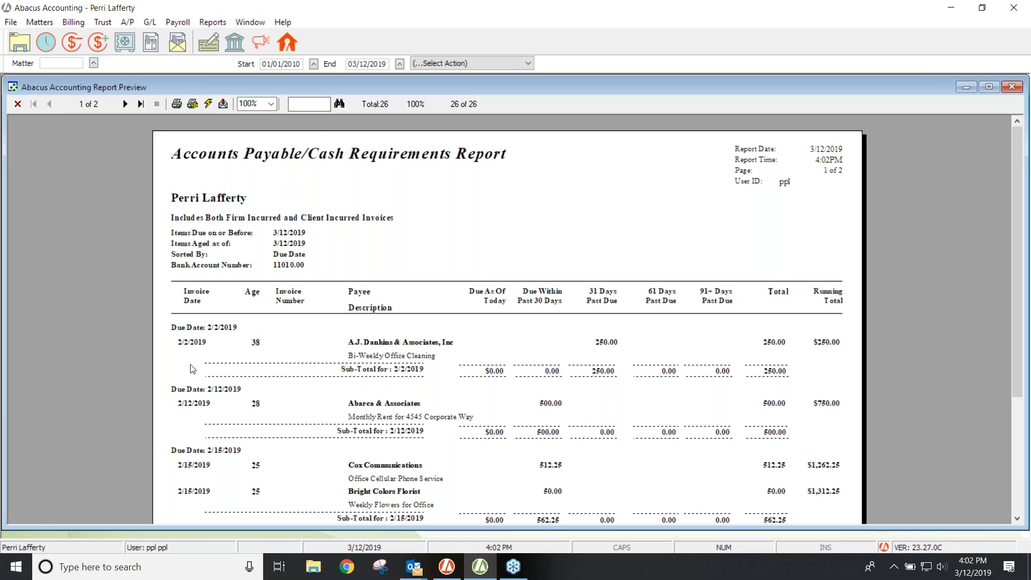
{"action": "left_click", "coordinate": [19, 105]}
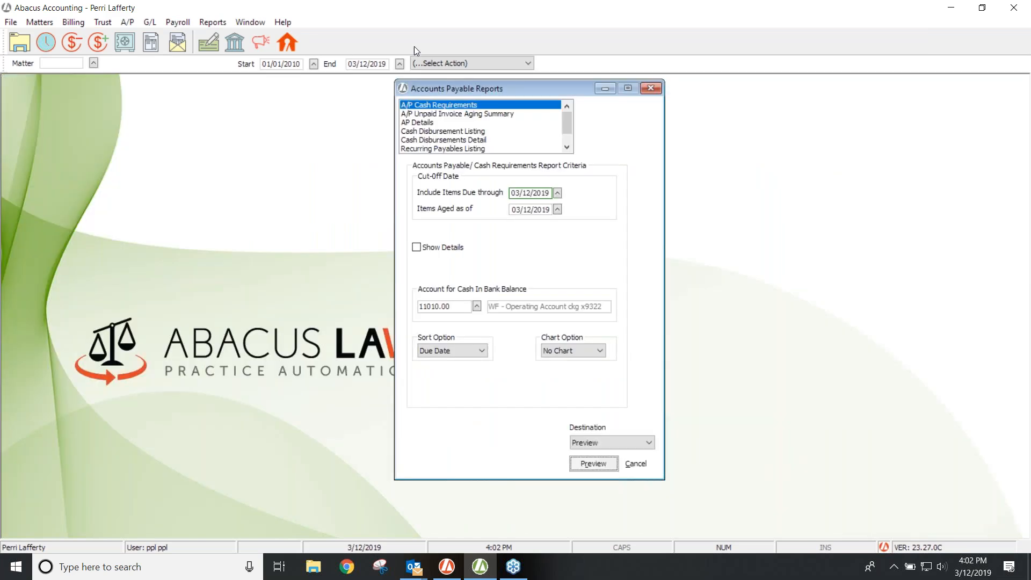
{"action": "left_click", "coordinate": [447, 141]}
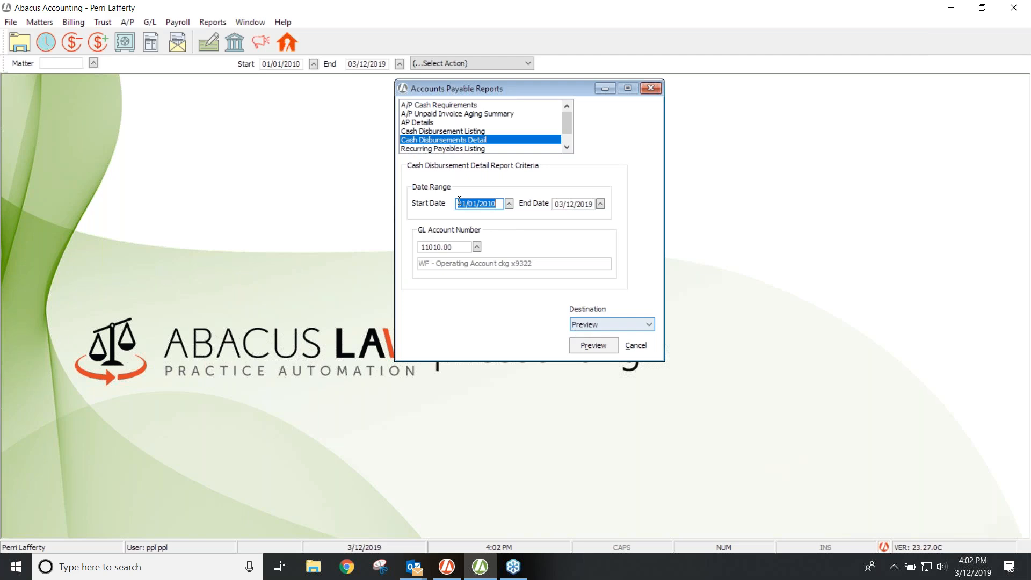
Step: Preview the Cash Disbursements Detail report from 01/01/2019 to 03/12/2019, retrying after a database error
{"action": "type", "text": "01/01/2"}
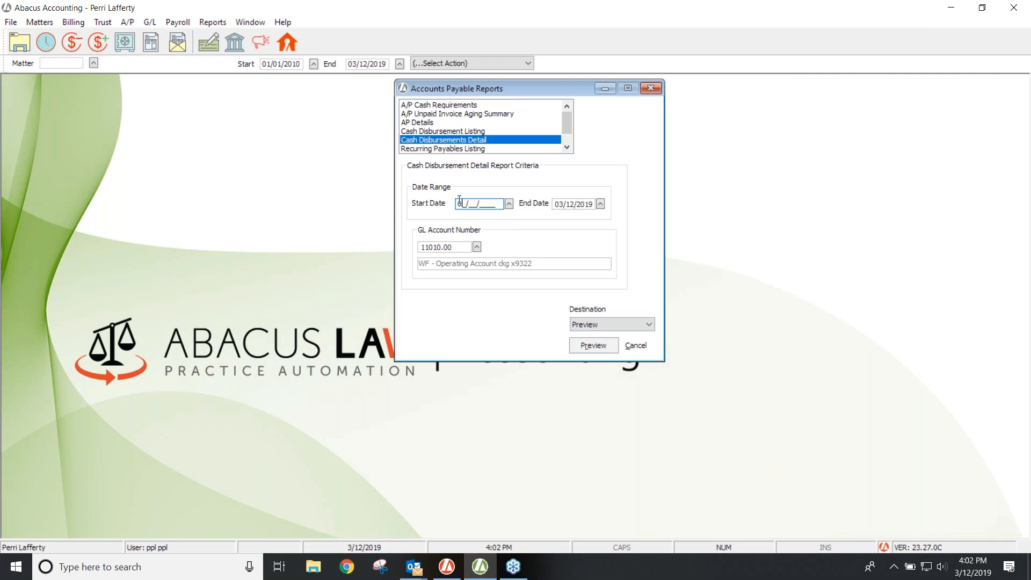
{"action": "type", "text": "019"}
{"action": "key", "text": "Tab"}
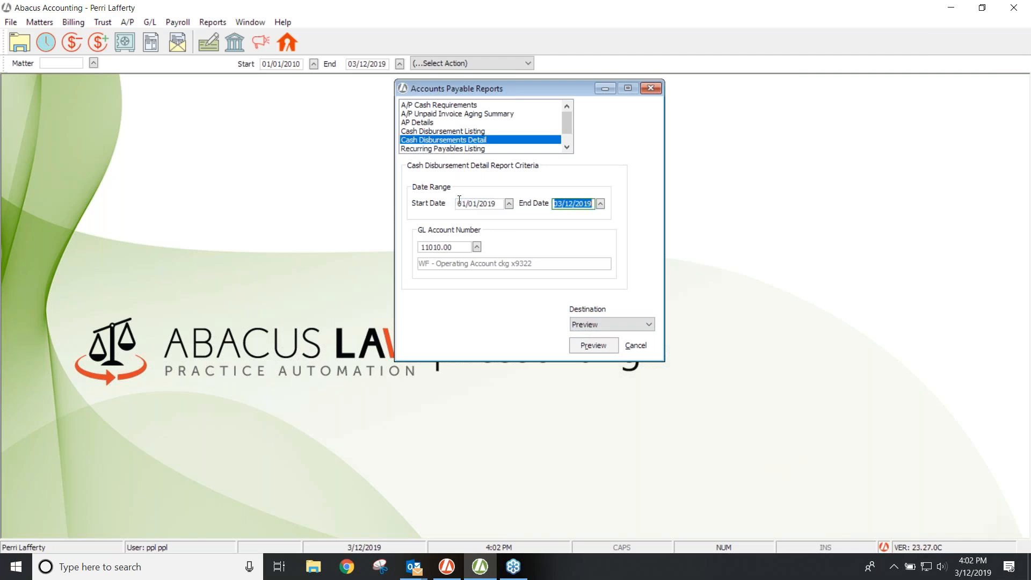
{"action": "left_click", "coordinate": [596, 348]}
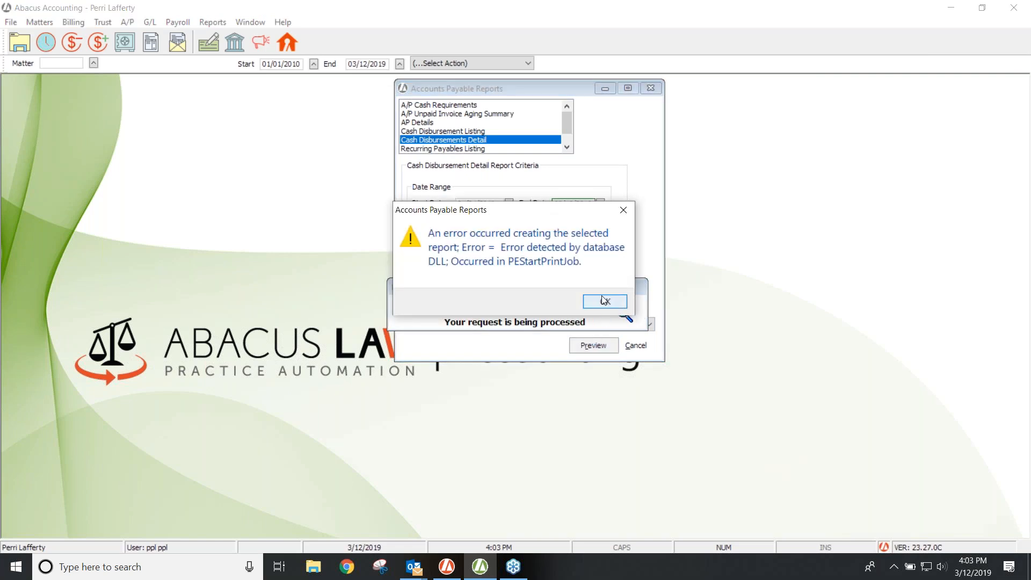
{"action": "left_click", "coordinate": [603, 301]}
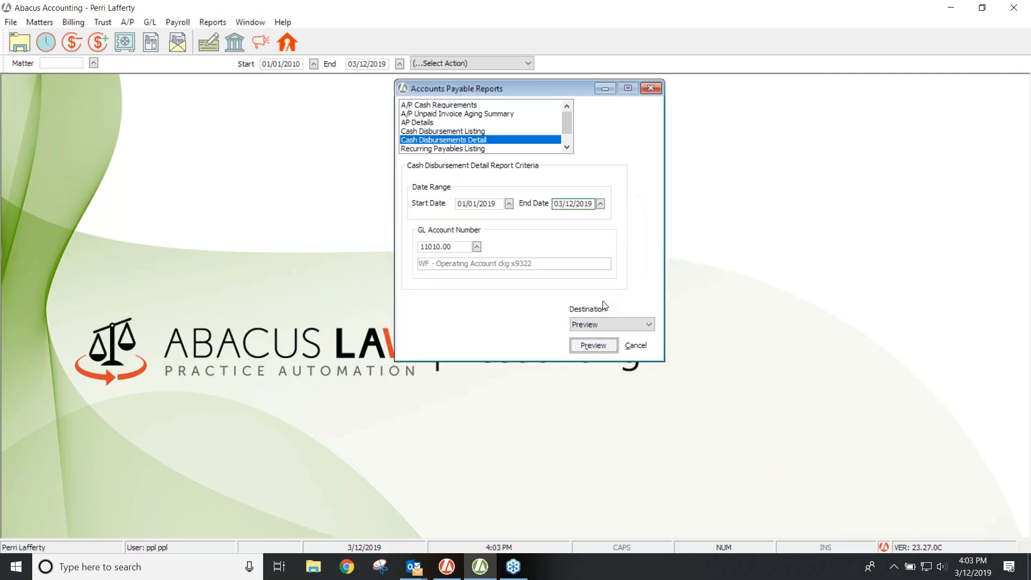
{"action": "left_click", "coordinate": [593, 347]}
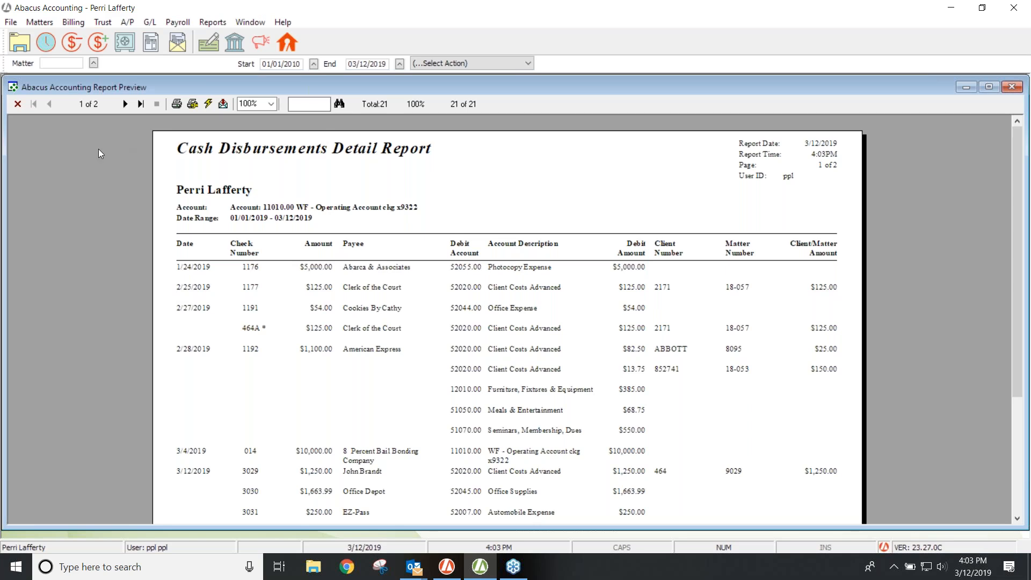
{"action": "left_click", "coordinate": [17, 104]}
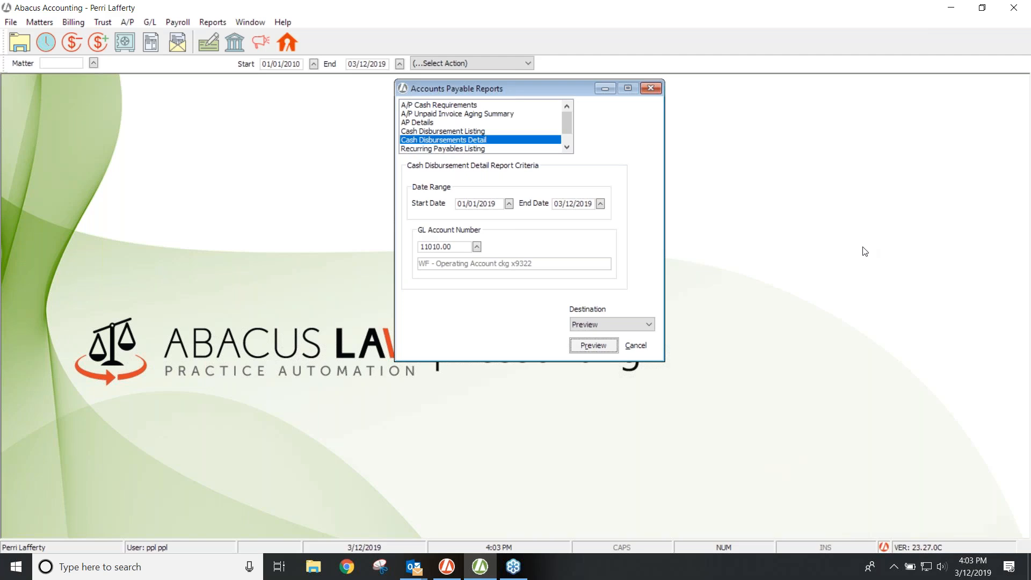
{"action": "left_click", "coordinate": [1026, 283]}
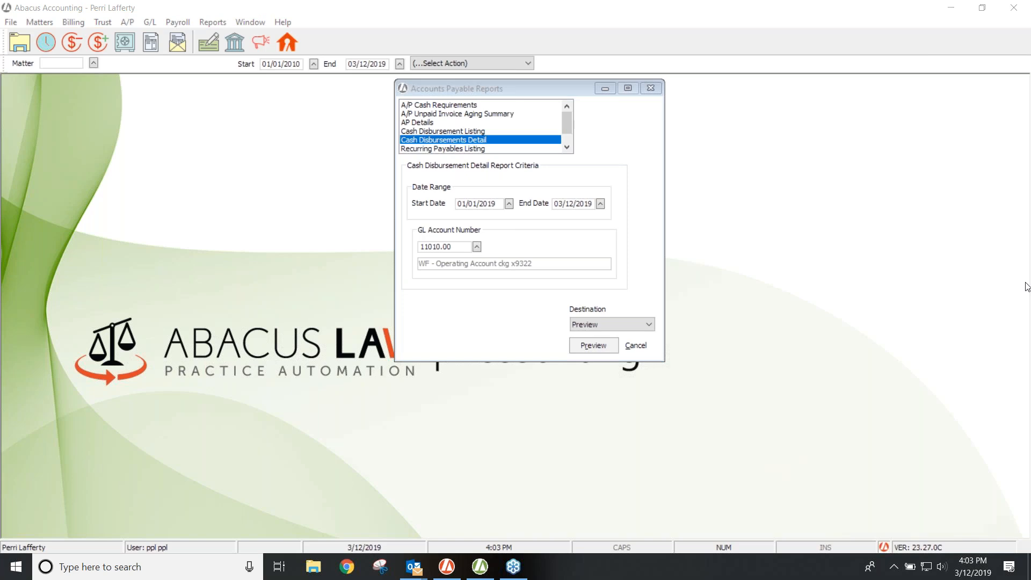